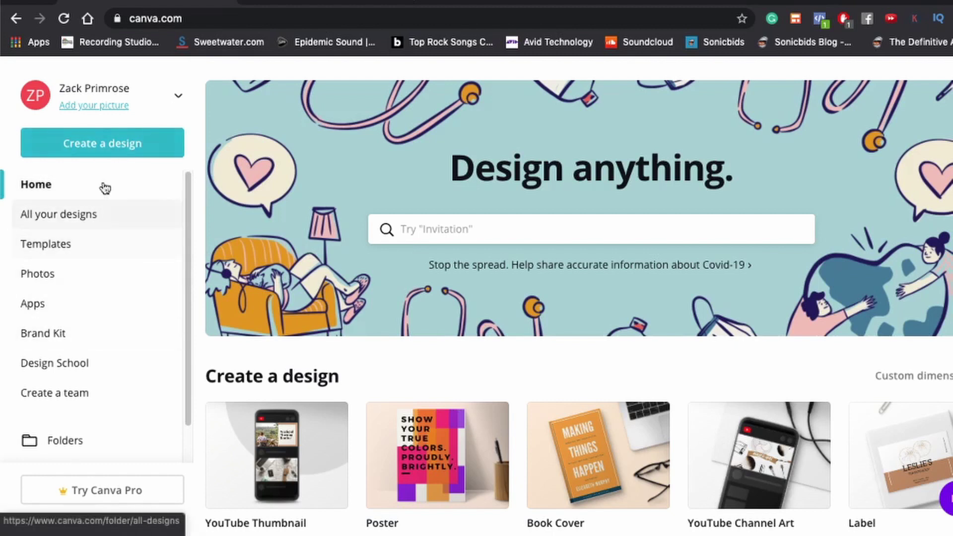
Step: Close the open menus and start a custom design of 2500 × 2500 px
click(119, 154)
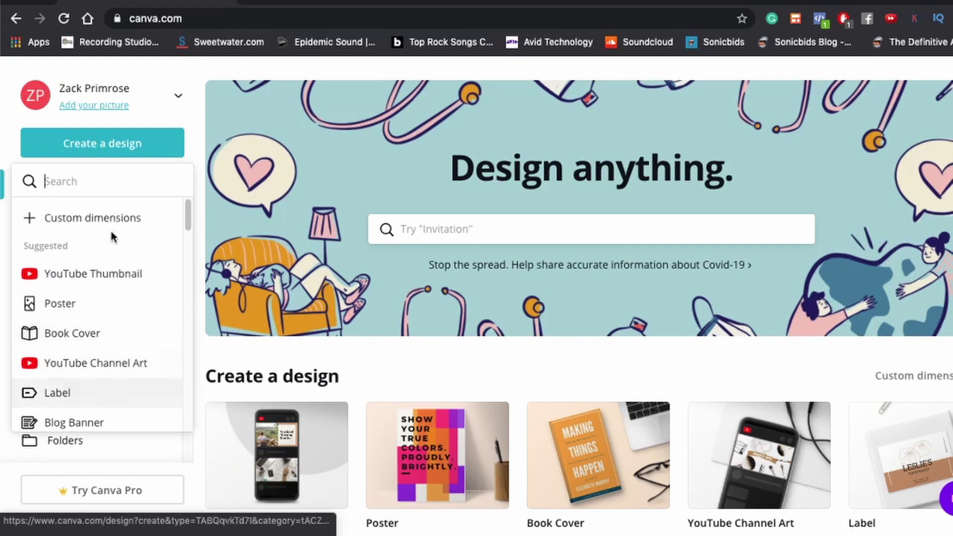
click(168, 114)
click(172, 110)
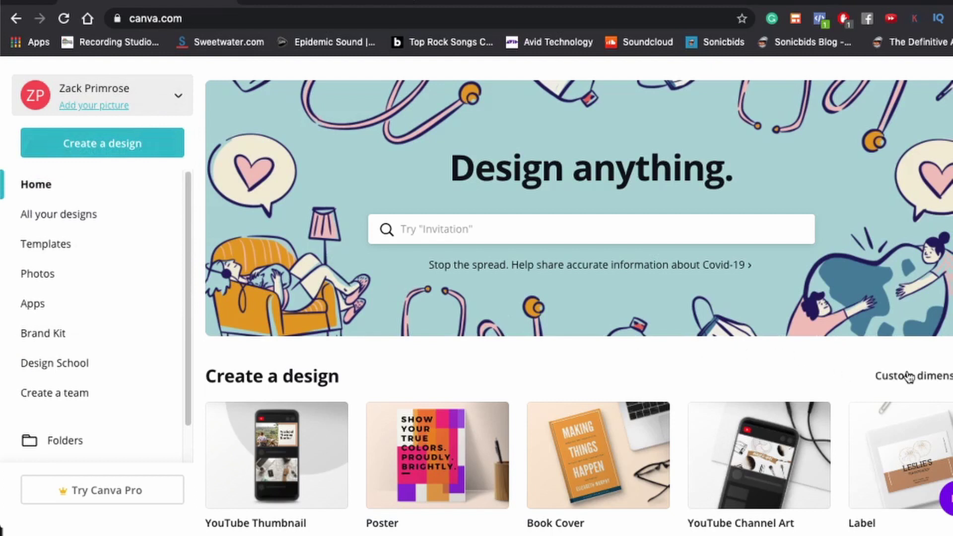
click(935, 379)
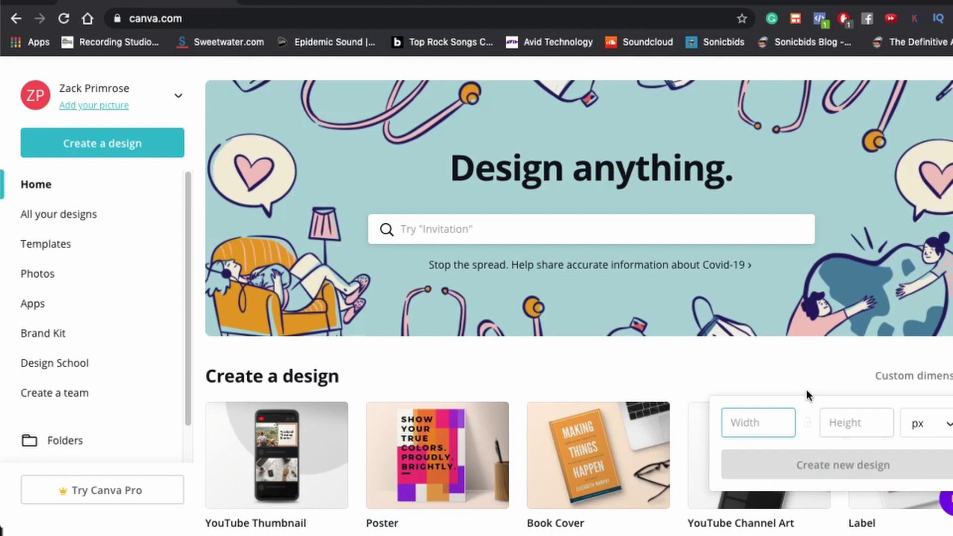
text(2500)
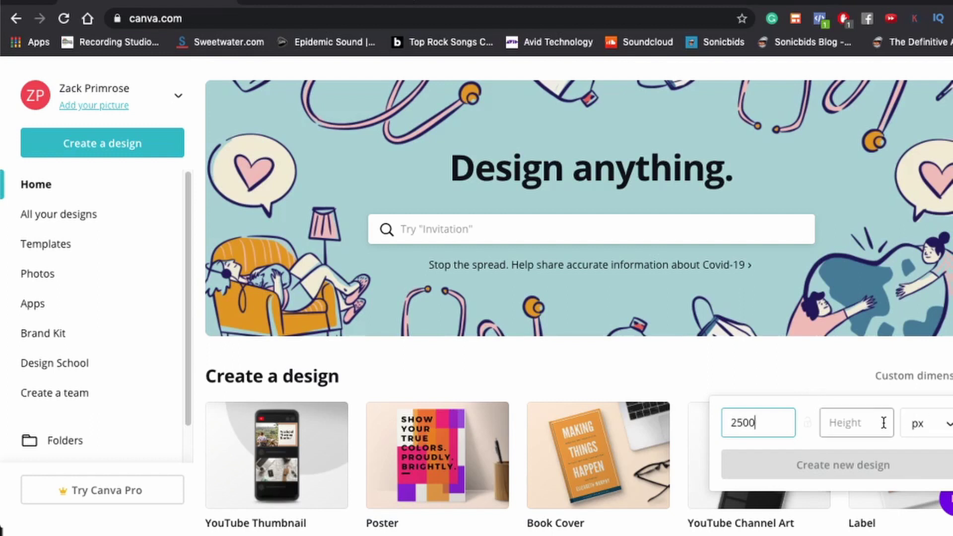
click(883, 423)
text(2500)
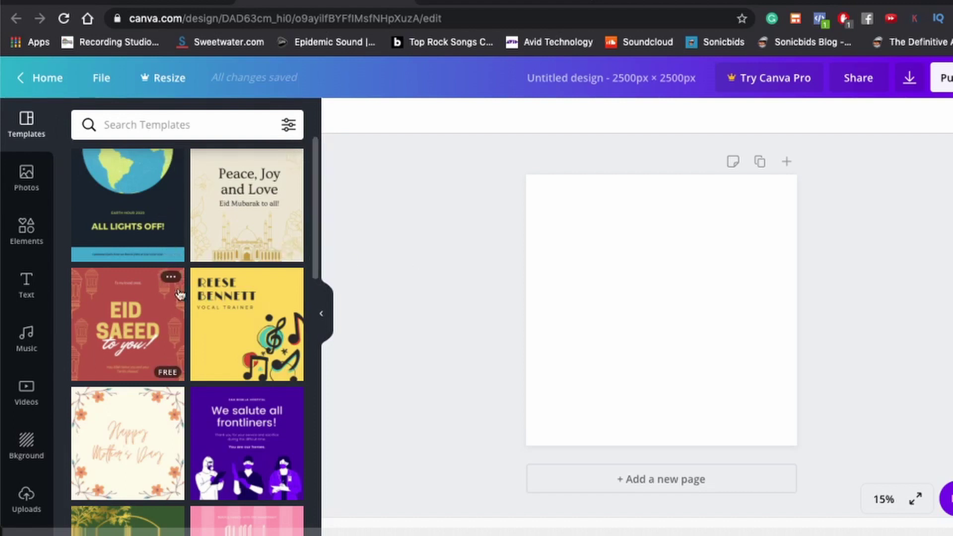
Step: Look at the Photos panel, then open Elements and scroll through its graphics and shapes
click(17, 184)
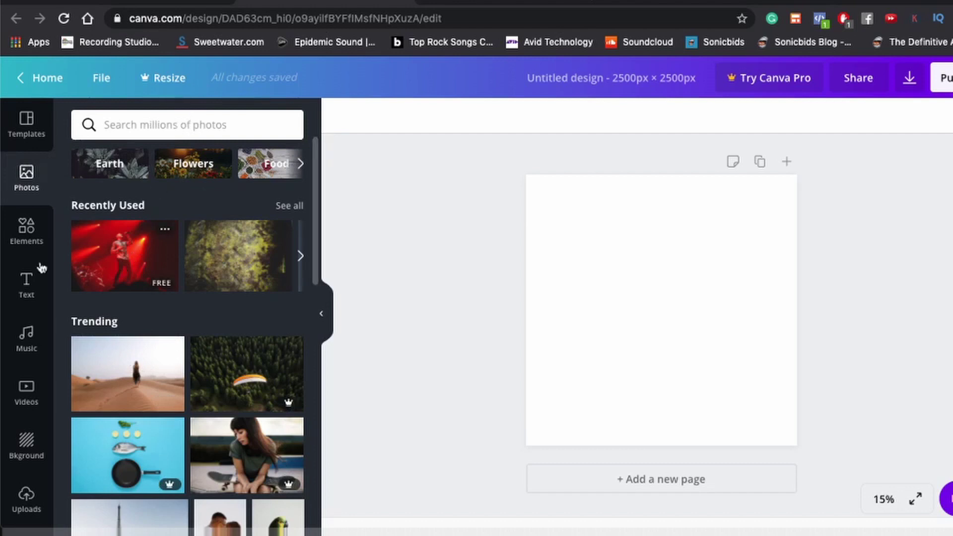
click(22, 235)
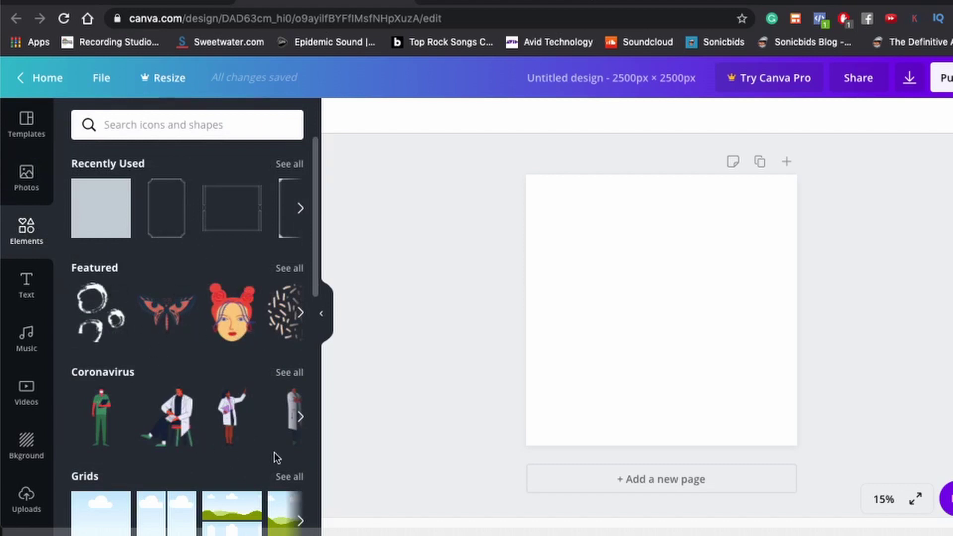
scroll(268, 454, down, 8)
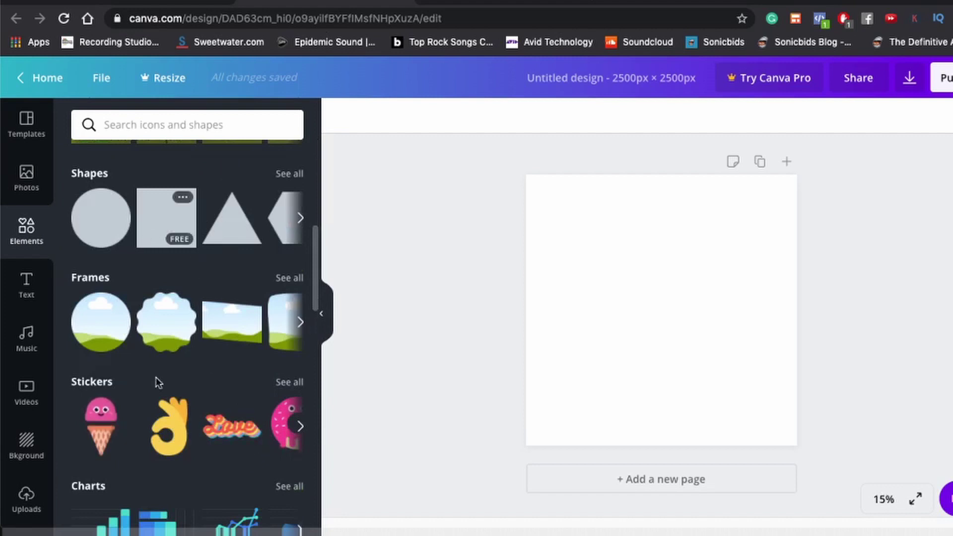
scroll(157, 392, up, 10)
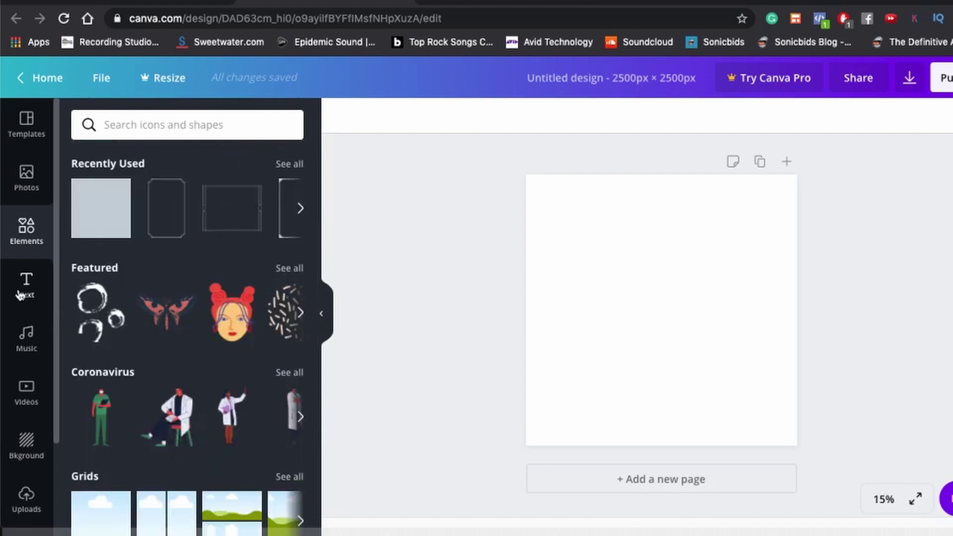
Step: Browse the Text, Music, Videos and Background panels, then show the Uploads panel
click(26, 285)
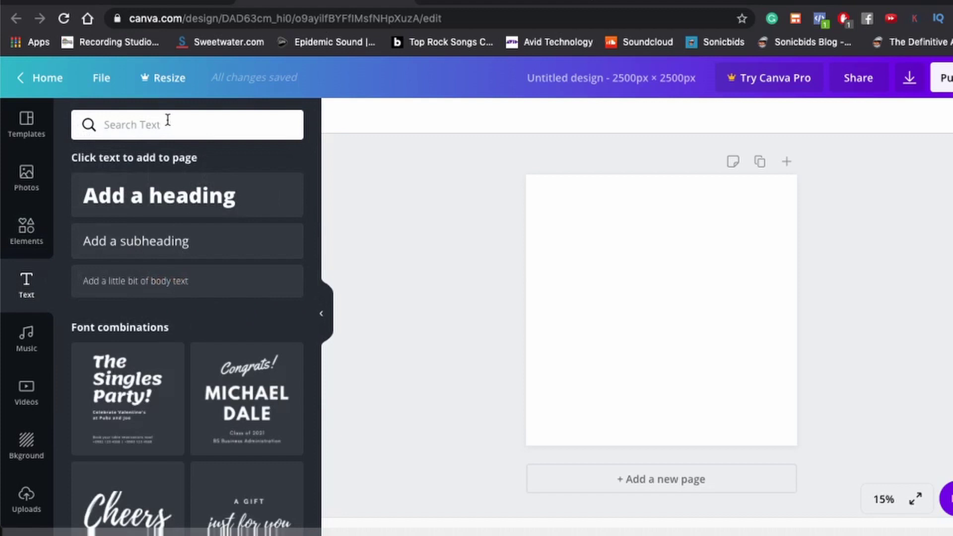
click(24, 340)
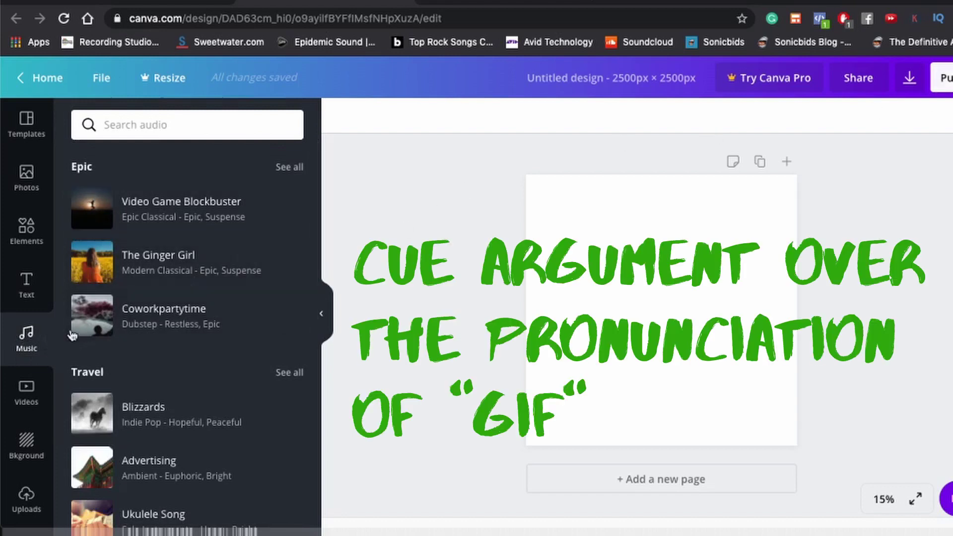
click(27, 397)
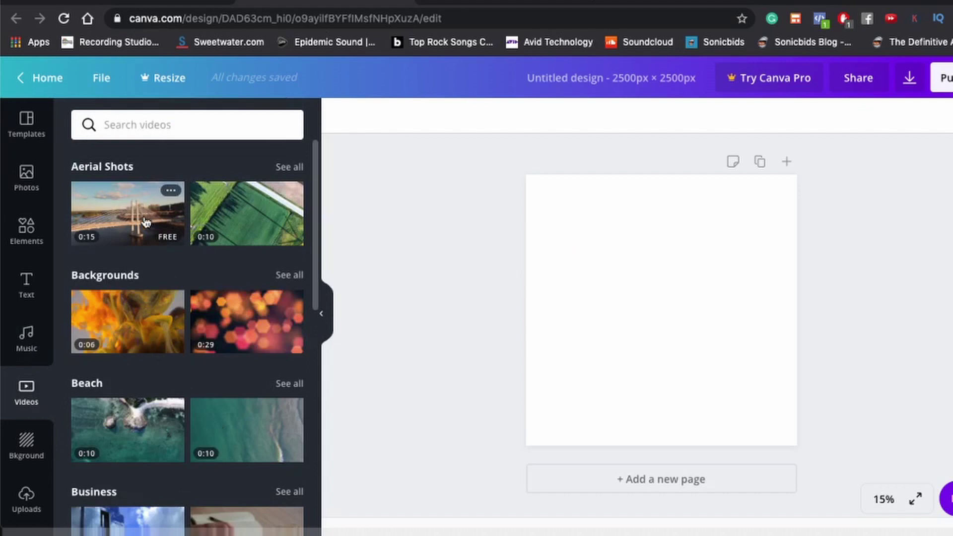
click(16, 460)
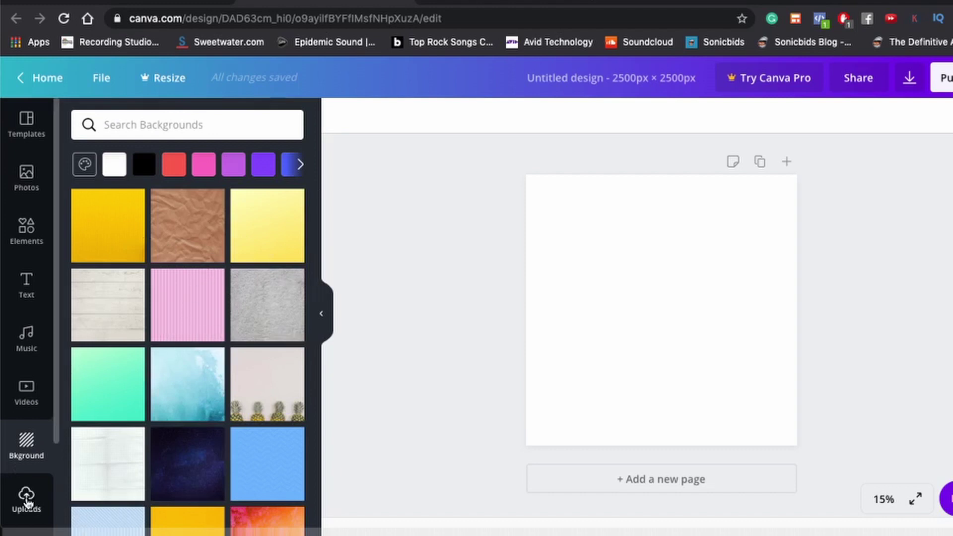
click(27, 500)
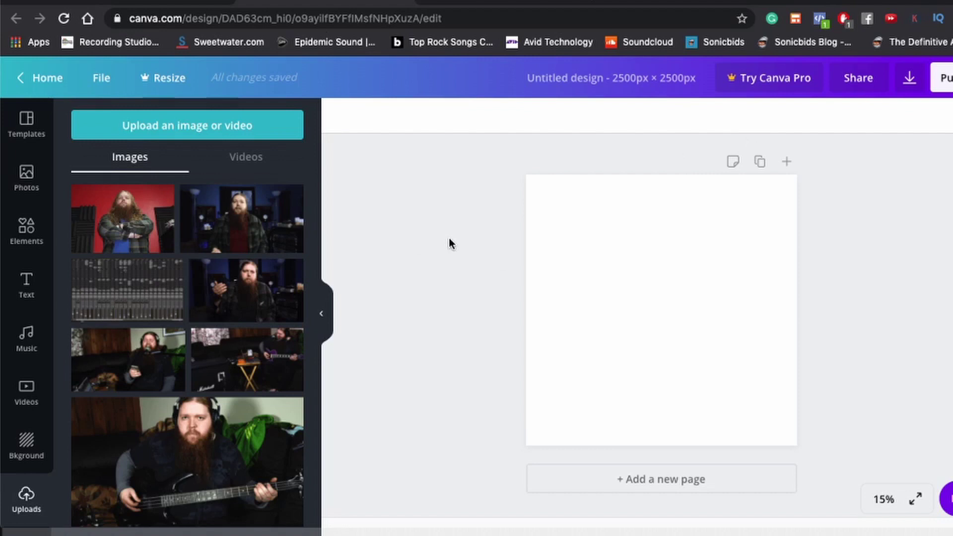
Step: In Pixlr E, open the red-wall portrait photo resized to Ultra HD 3840 × 2560
click(511, 1)
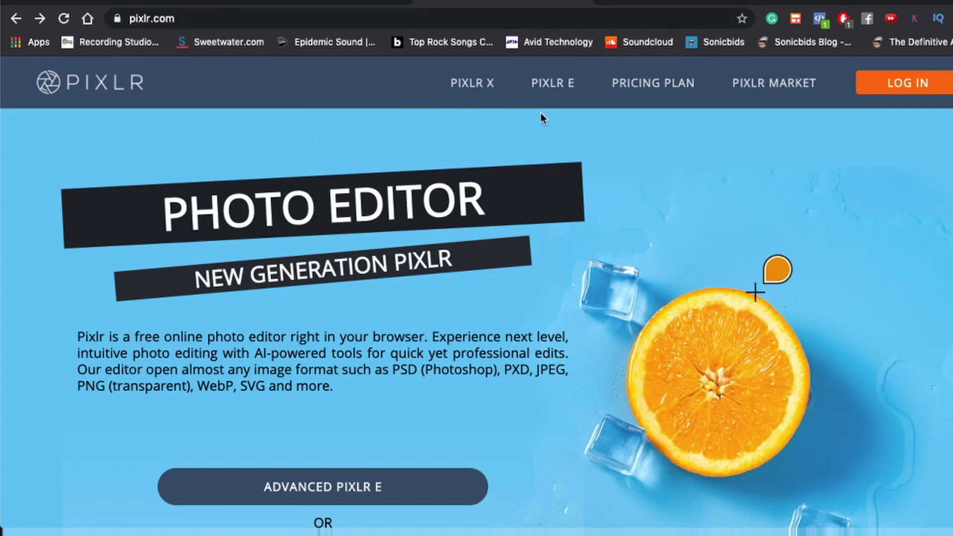
click(556, 91)
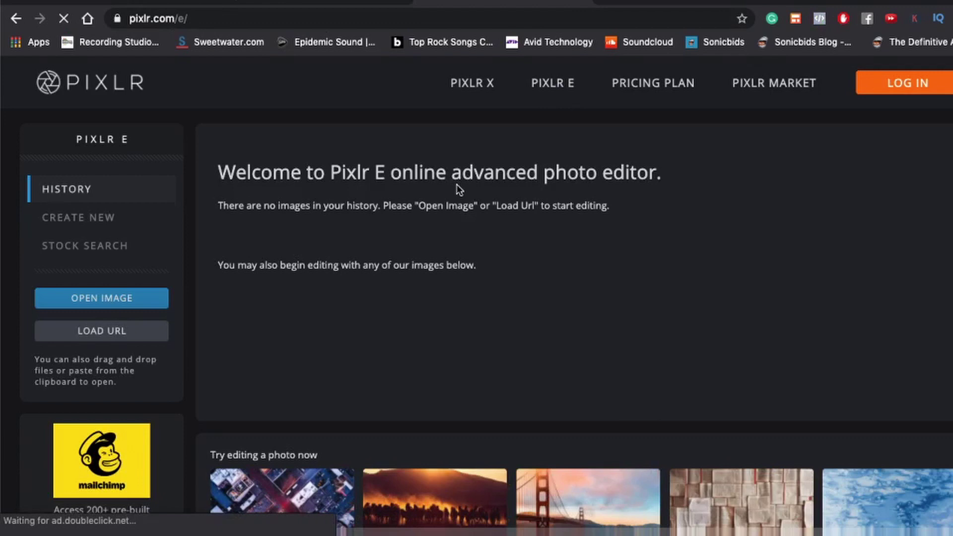
click(117, 297)
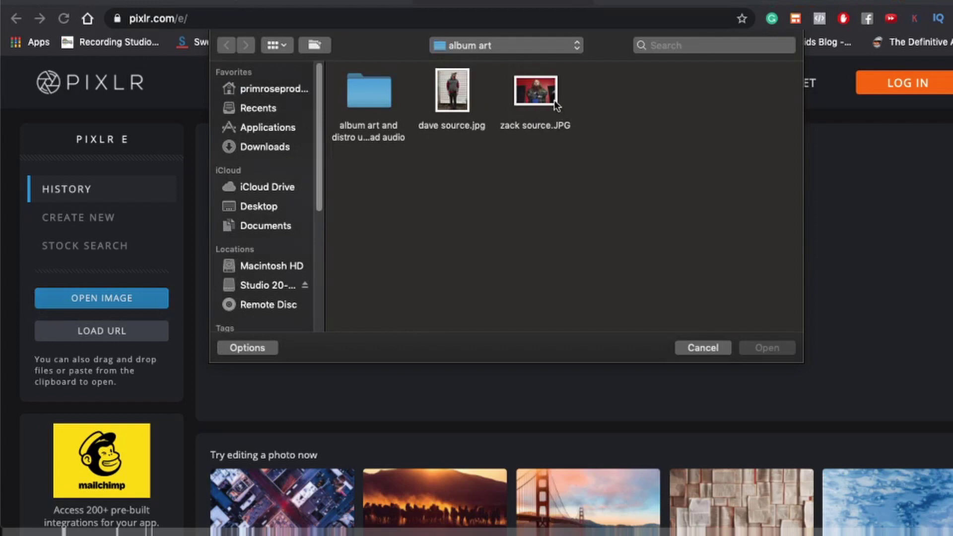
double_click(542, 92)
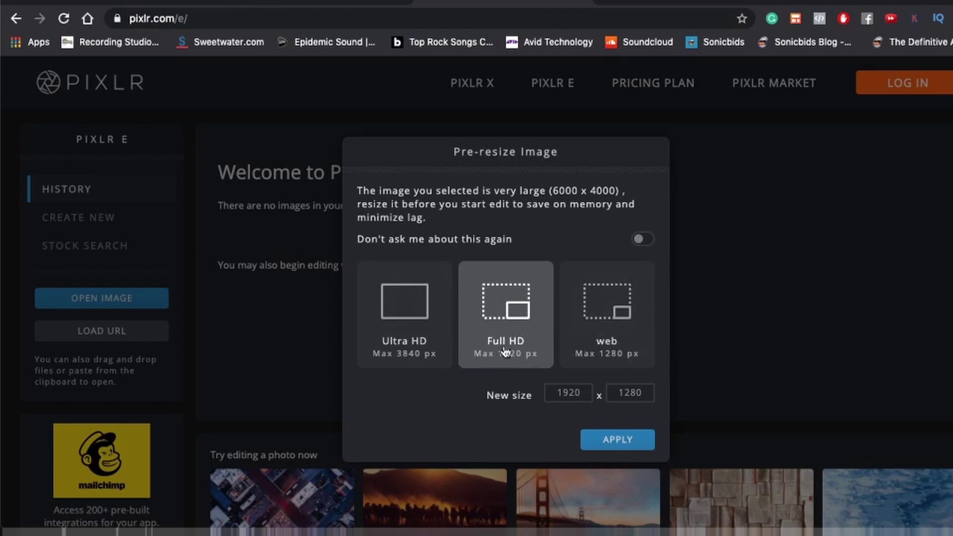
click(412, 343)
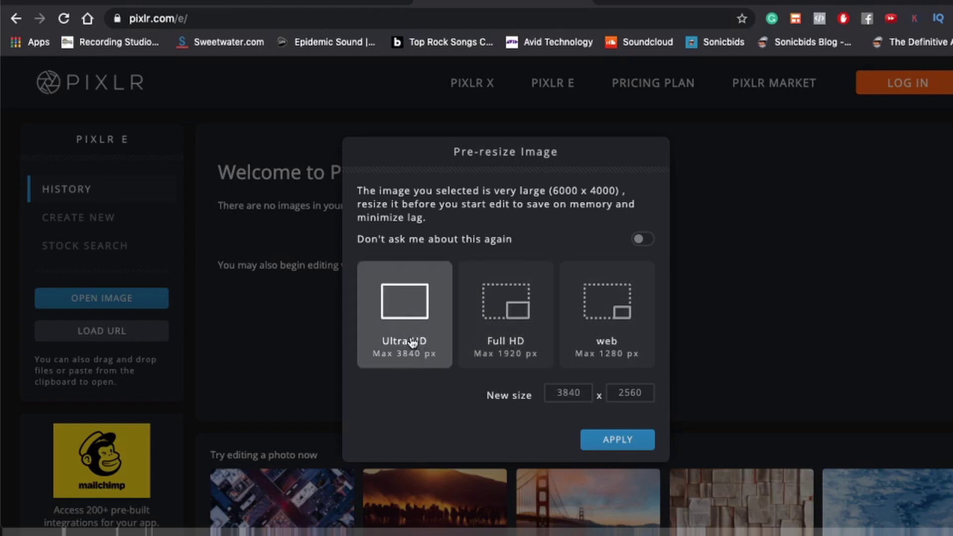
click(615, 440)
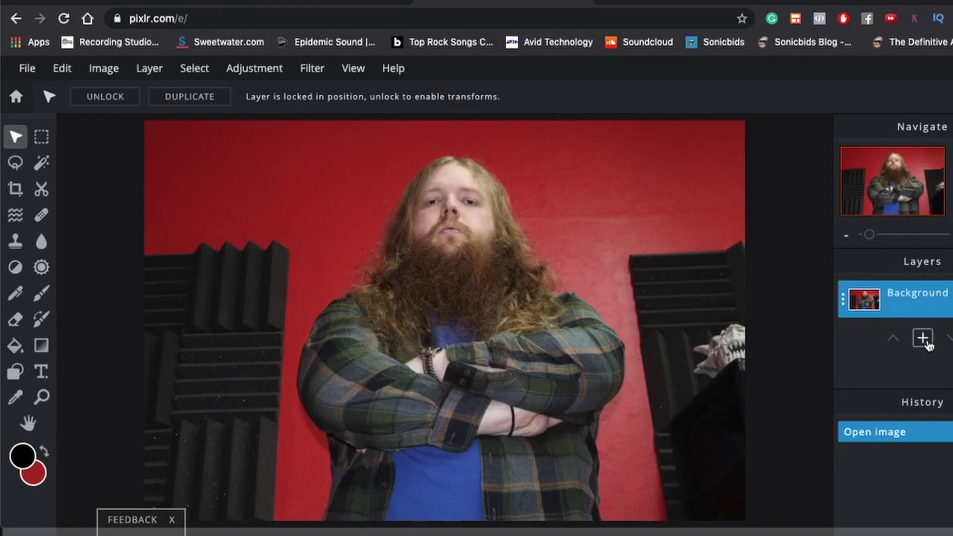
Step: Add an empty Layer 2, unlock the Background photo layer and move it above Layer 2
click(924, 340)
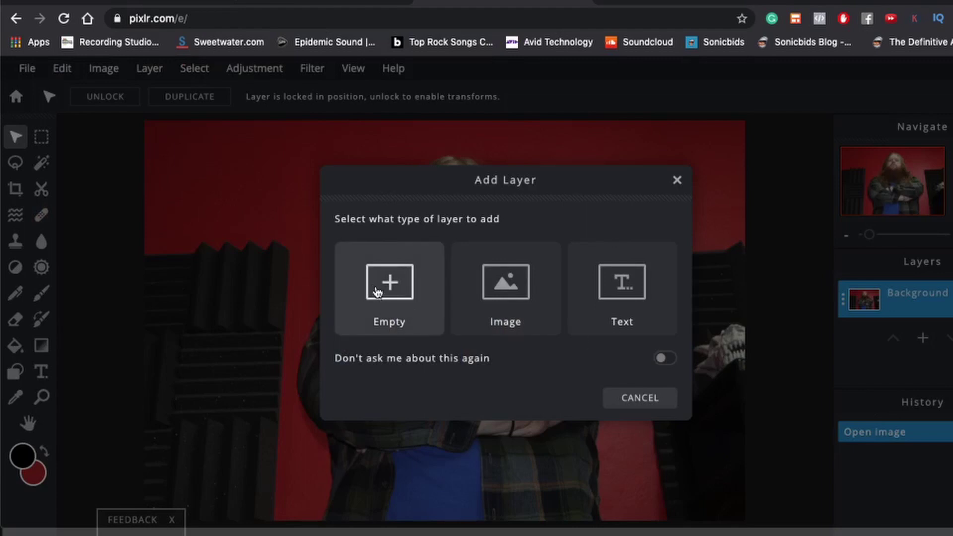
click(382, 294)
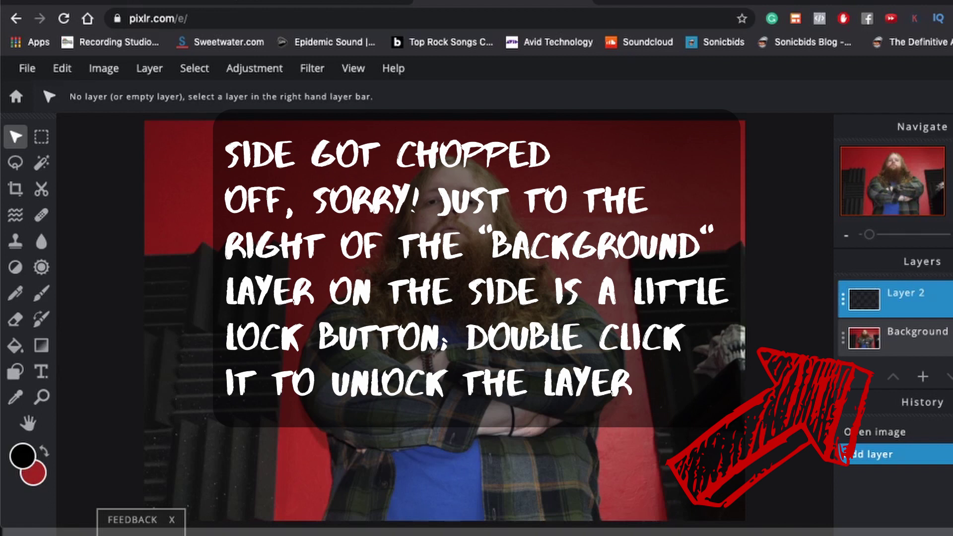
double_click(949, 331)
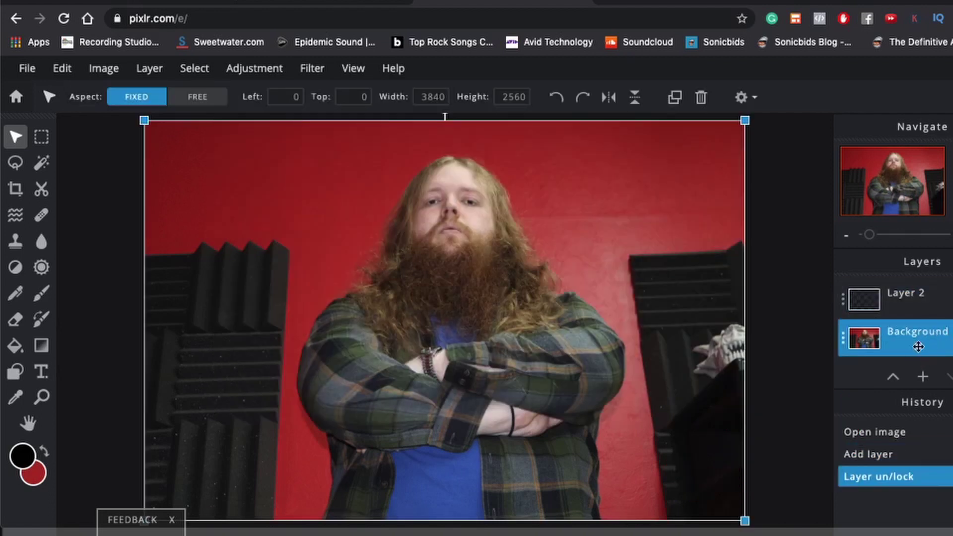
click(893, 378)
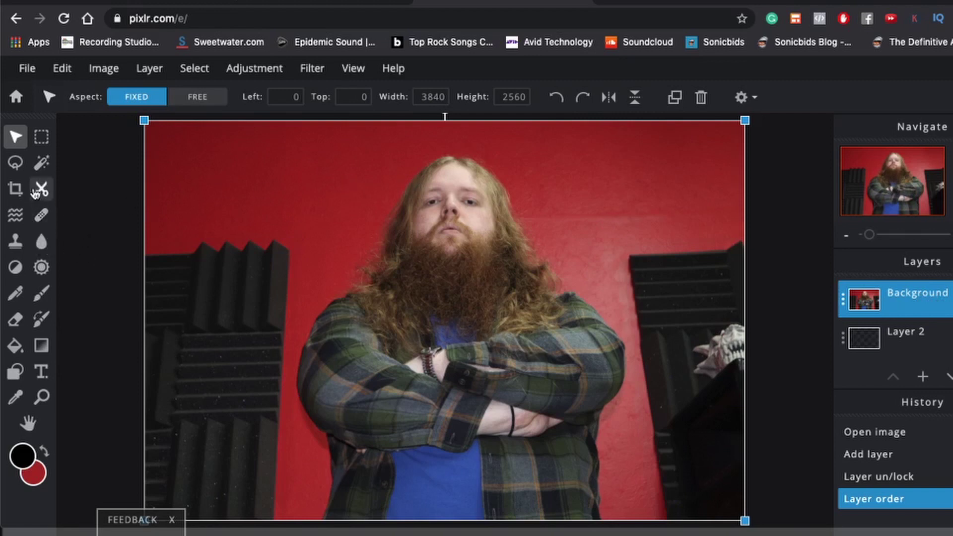
Step: Try Magic Cutout on the red wall, undo it, and switch to the Draw Cutout brush
click(41, 190)
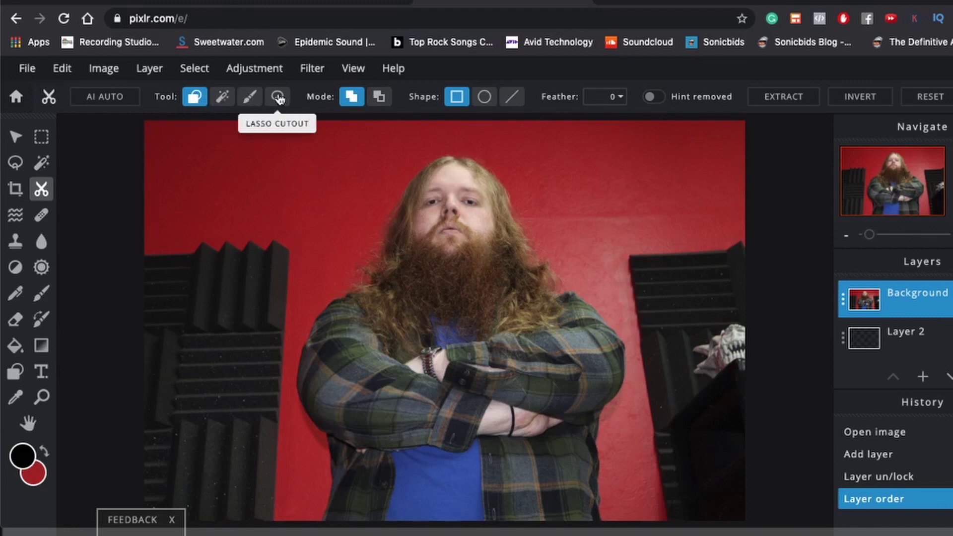
click(222, 97)
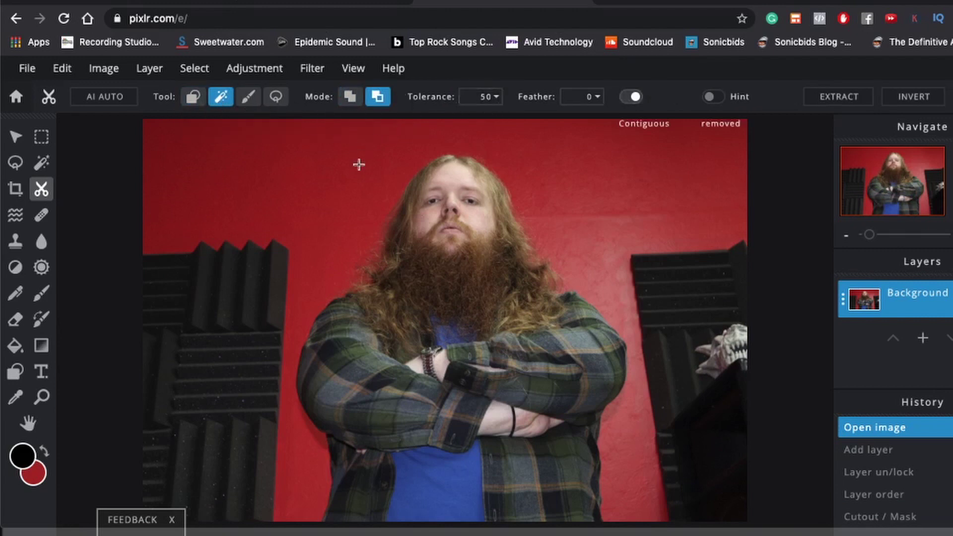
click(358, 165)
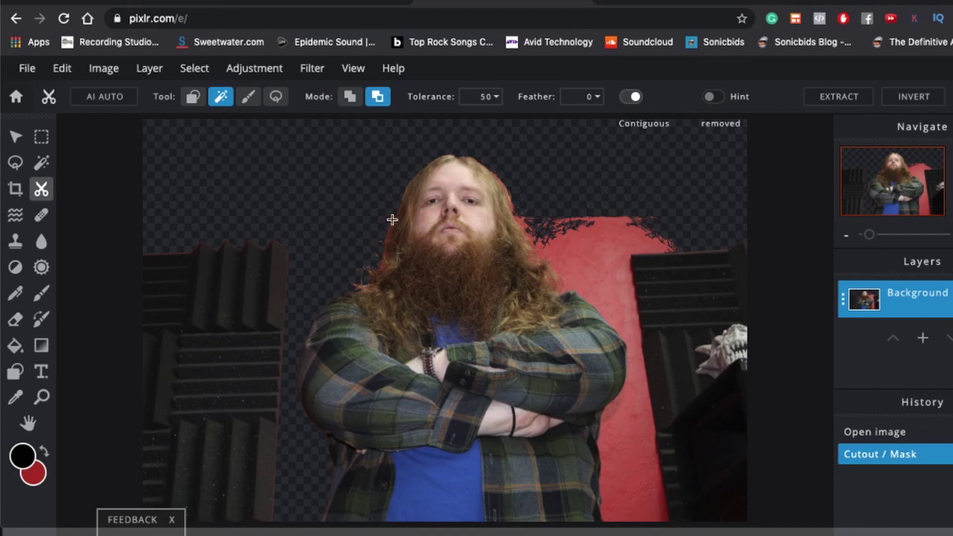
key(ctrl+z)
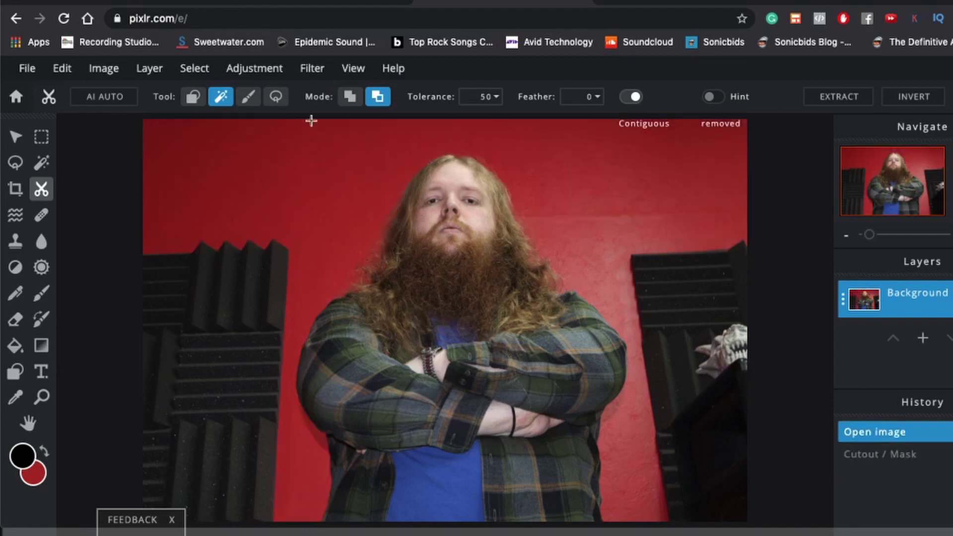
click(245, 100)
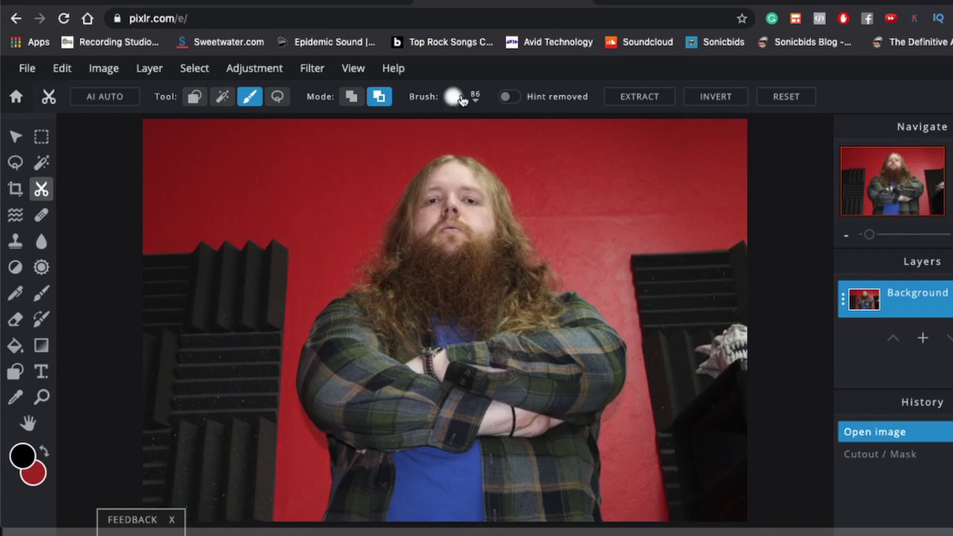
click(462, 100)
Step: Set the cutout brush to 41 px and trace the hairline across the top and down the right edge
drag(472, 150, 467, 151)
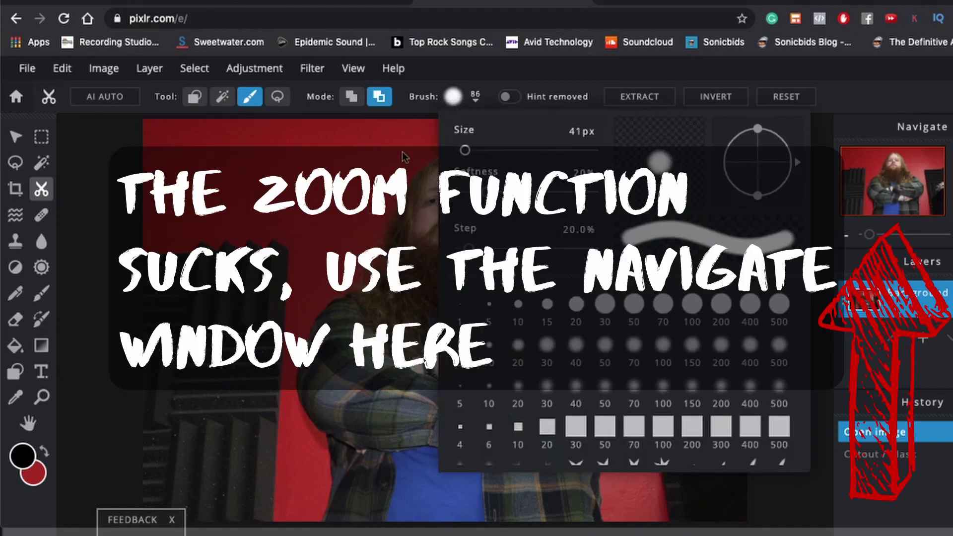
scroll(401, 162, up, 5)
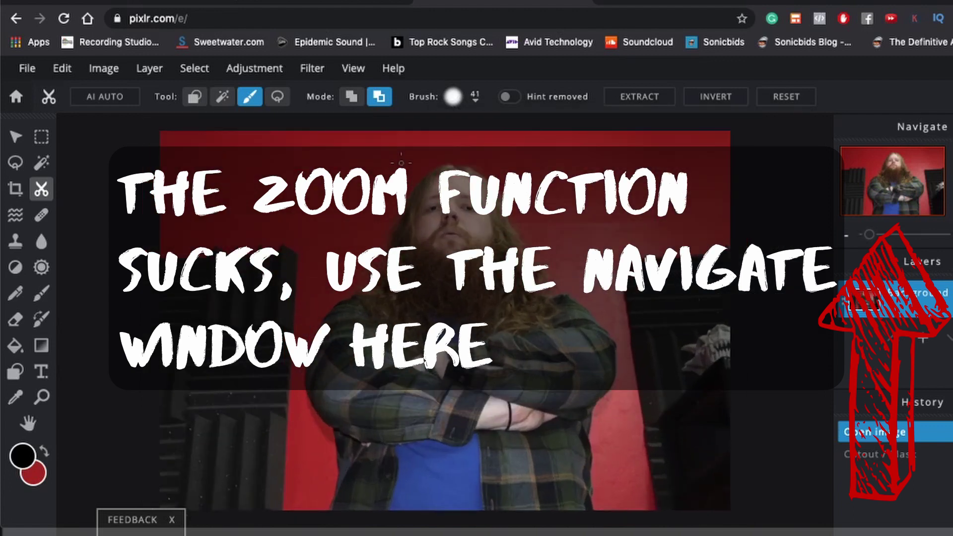
scroll(461, 158, up, 5)
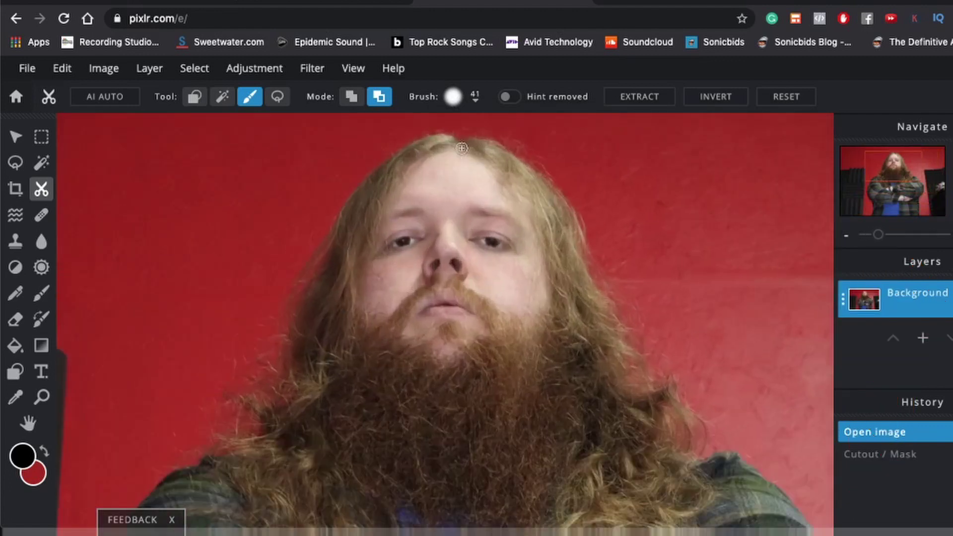
scroll(459, 140, down, 3)
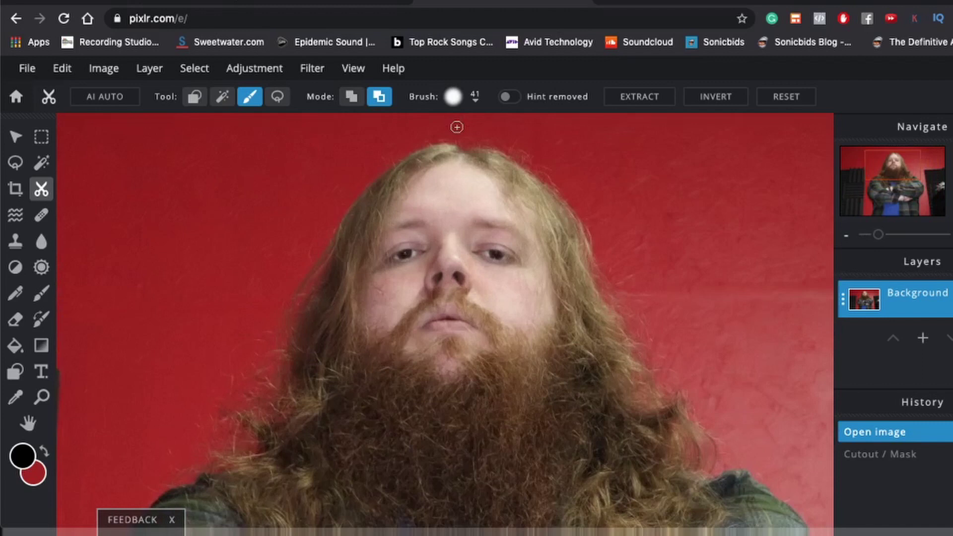
scroll(457, 127, up, 2)
mouse_move(462, 151)
mouse_down()
mouse_move(501, 152)
mouse_move(456, 144)
mouse_move(472, 161)
mouse_move(473, 142)
mouse_move(478, 156)
mouse_move(510, 153)
mouse_up()
scroll(479, 146, down, 1)
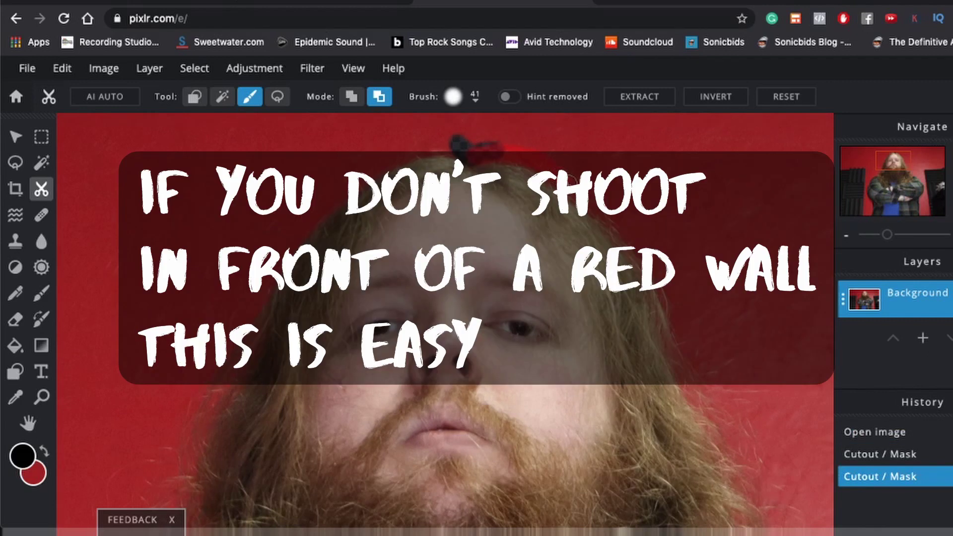
drag(569, 173, 571, 174)
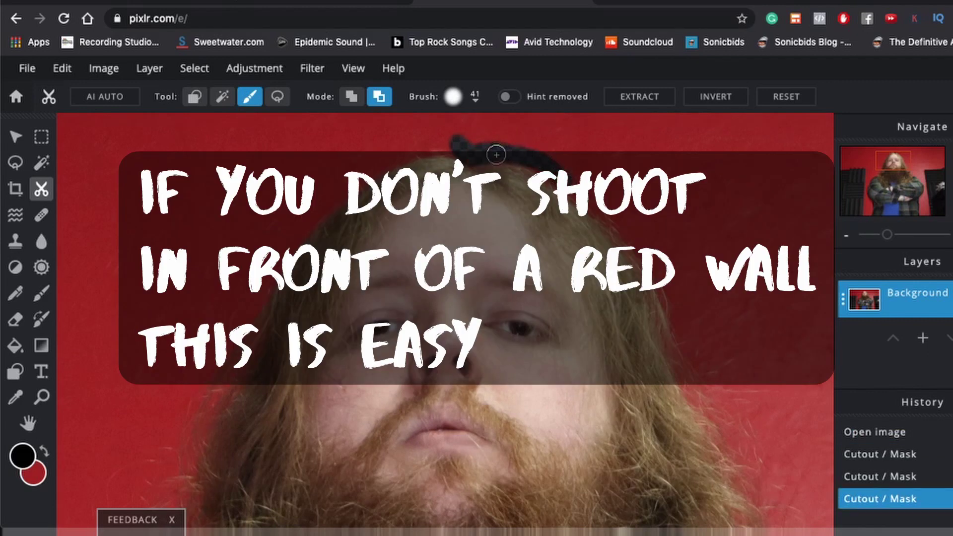
drag(496, 155, 523, 155)
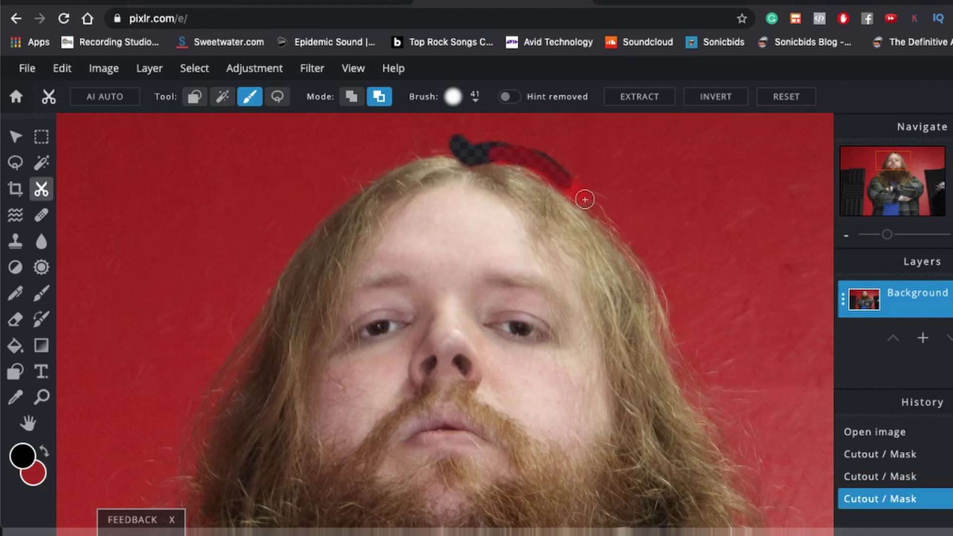
drag(585, 199, 587, 201)
mouse_move(590, 204)
mouse_down()
mouse_move(650, 251)
mouse_move(662, 280)
mouse_move(643, 241)
mouse_move(650, 250)
mouse_move(681, 336)
mouse_up()
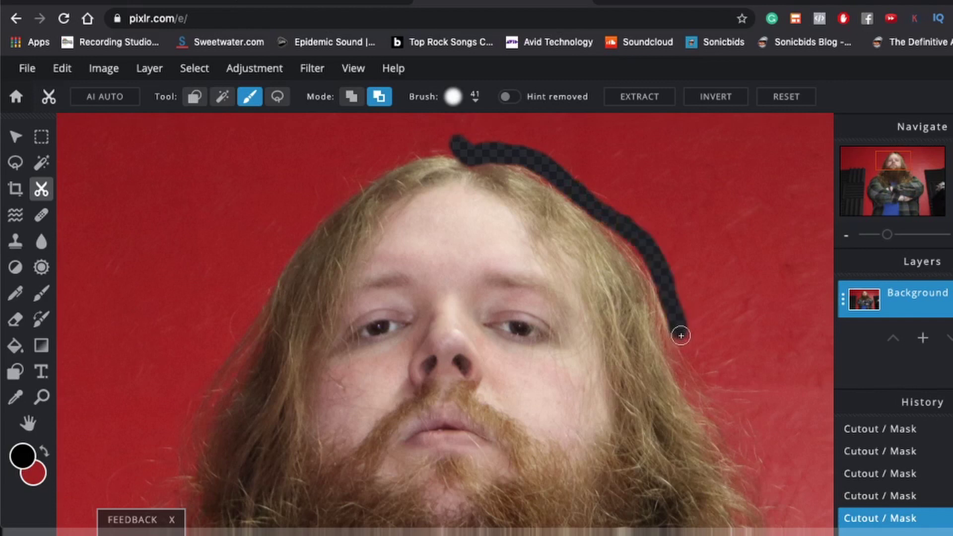
drag(625, 234, 672, 303)
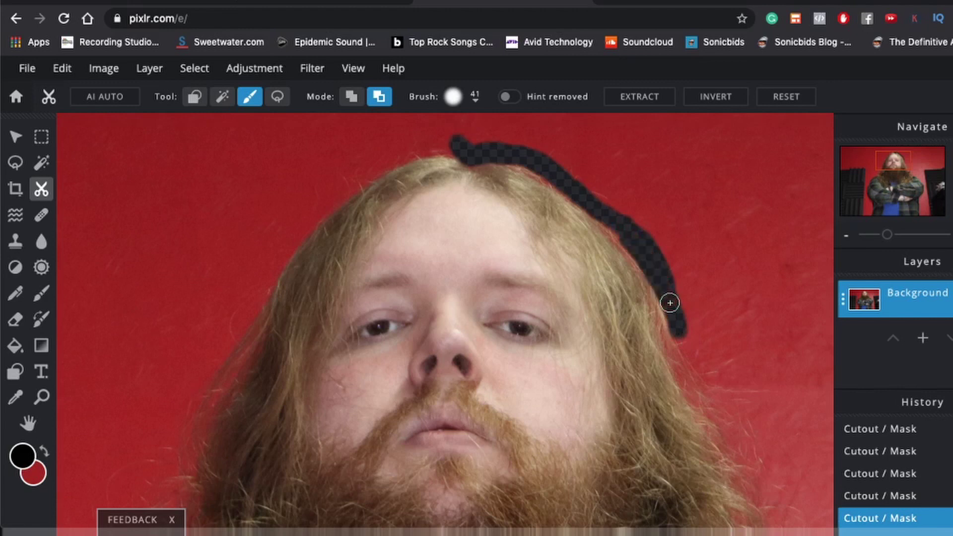
drag(606, 218, 627, 241)
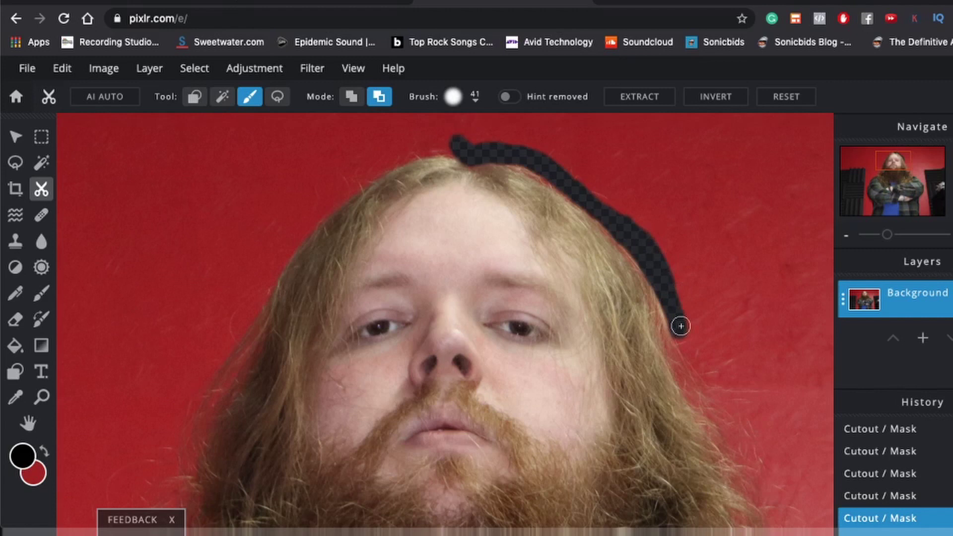
mouse_move(681, 332)
mouse_down()
mouse_move(692, 390)
mouse_move(709, 407)
mouse_up()
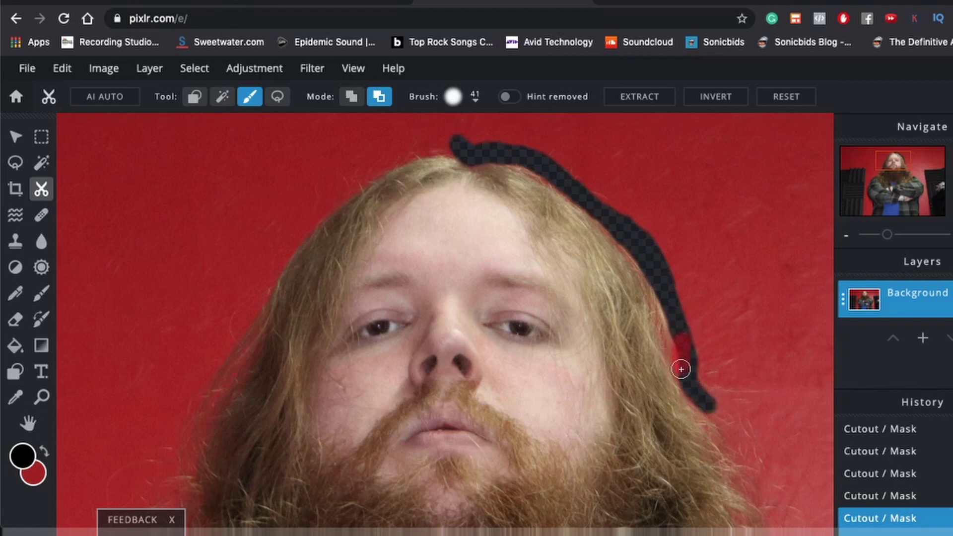
mouse_move(698, 364)
mouse_down()
mouse_move(699, 371)
mouse_move(691, 377)
mouse_move(742, 445)
mouse_up()
Step: Trace the left hairline and the beard's edge, redrawing one stroke after undoing it
mouse_move(449, 146)
mouse_down()
mouse_move(403, 153)
mouse_move(347, 185)
mouse_up()
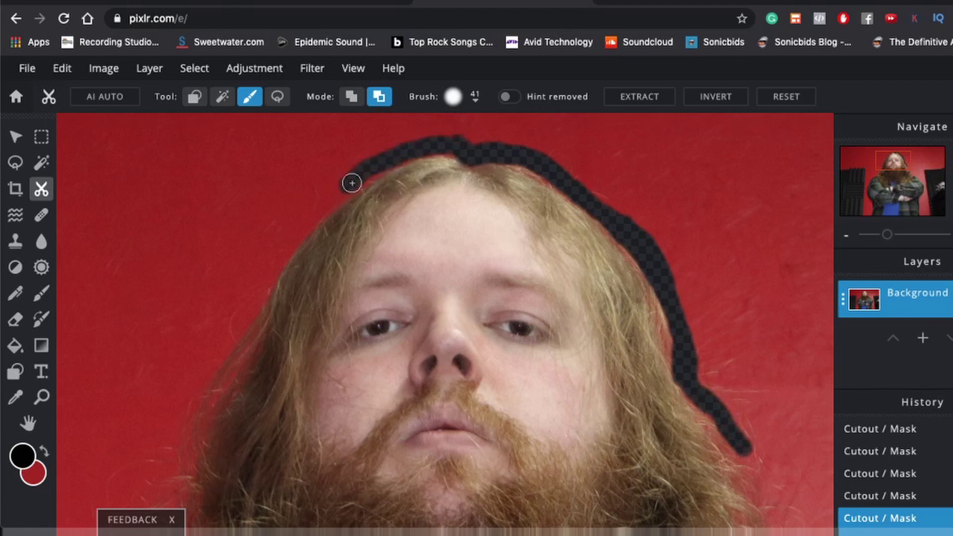
key(ctrl+z)
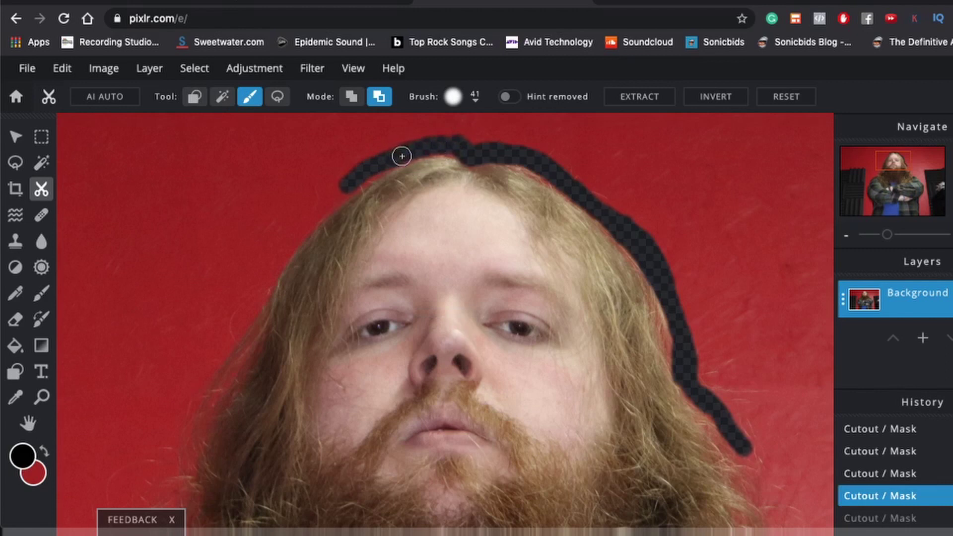
mouse_move(402, 156)
mouse_down()
mouse_move(337, 193)
mouse_move(274, 261)
mouse_move(181, 429)
mouse_up()
drag(272, 290, 201, 422)
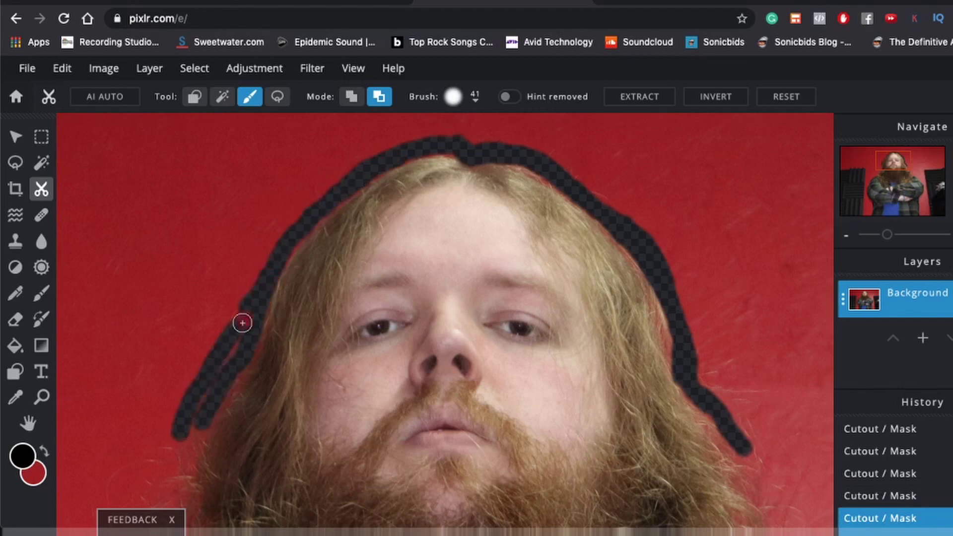
mouse_move(242, 323)
mouse_down()
mouse_move(188, 427)
mouse_move(251, 342)
mouse_move(230, 378)
mouse_up()
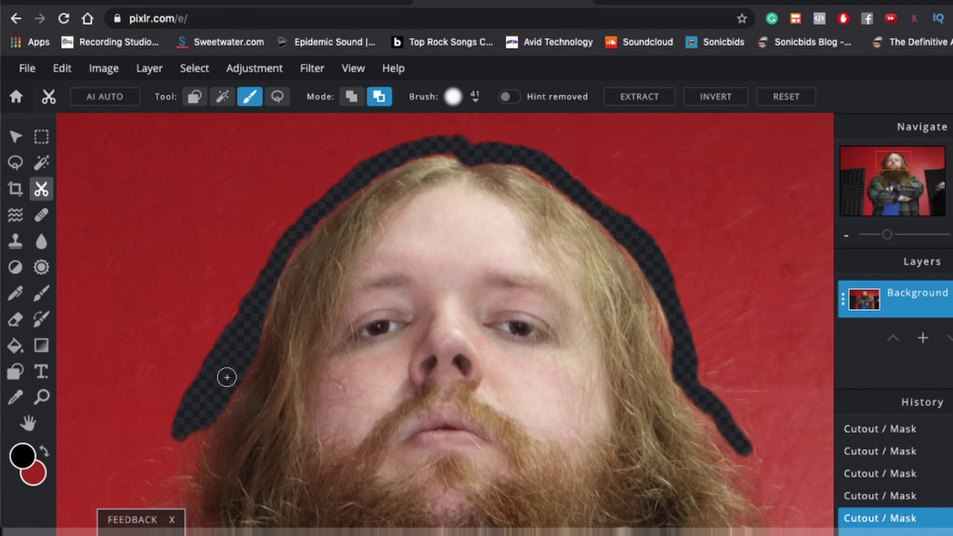
scroll(195, 401, down, 3)
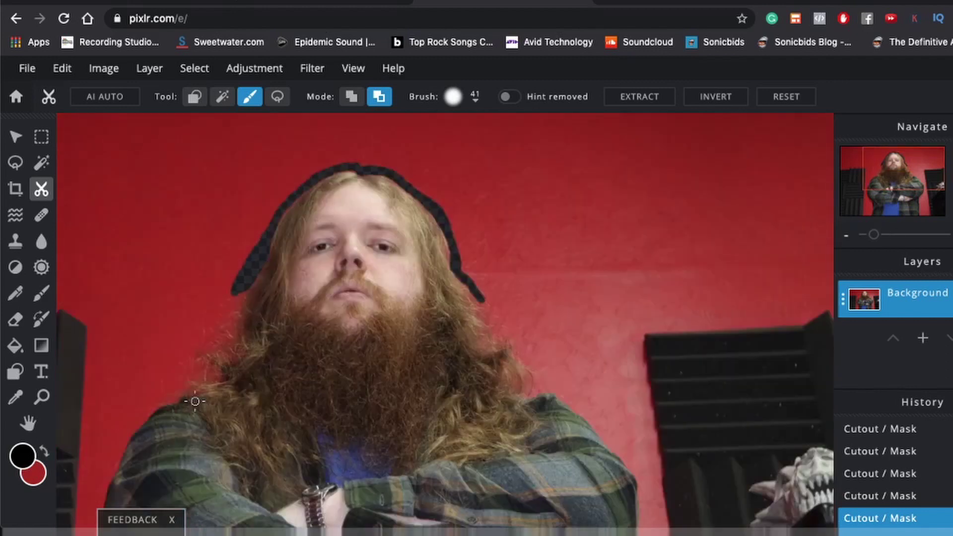
scroll(195, 401, up, 3)
mouse_move(393, 155)
mouse_down()
mouse_move(296, 352)
mouse_move(228, 428)
mouse_move(396, 175)
mouse_move(383, 271)
mouse_move(347, 313)
mouse_up()
mouse_move(382, 222)
mouse_down()
mouse_move(350, 301)
mouse_move(398, 250)
mouse_move(396, 201)
mouse_move(393, 256)
mouse_move(310, 338)
mouse_move(340, 378)
mouse_move(296, 361)
mouse_move(309, 377)
mouse_move(330, 377)
mouse_up()
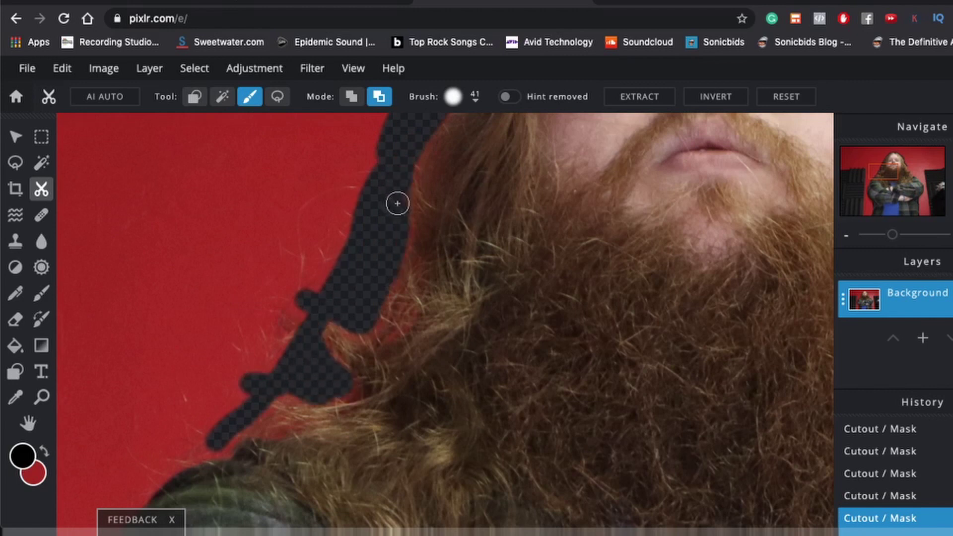
mouse_move(397, 204)
mouse_down()
mouse_move(413, 155)
mouse_move(249, 424)
mouse_move(312, 356)
mouse_up()
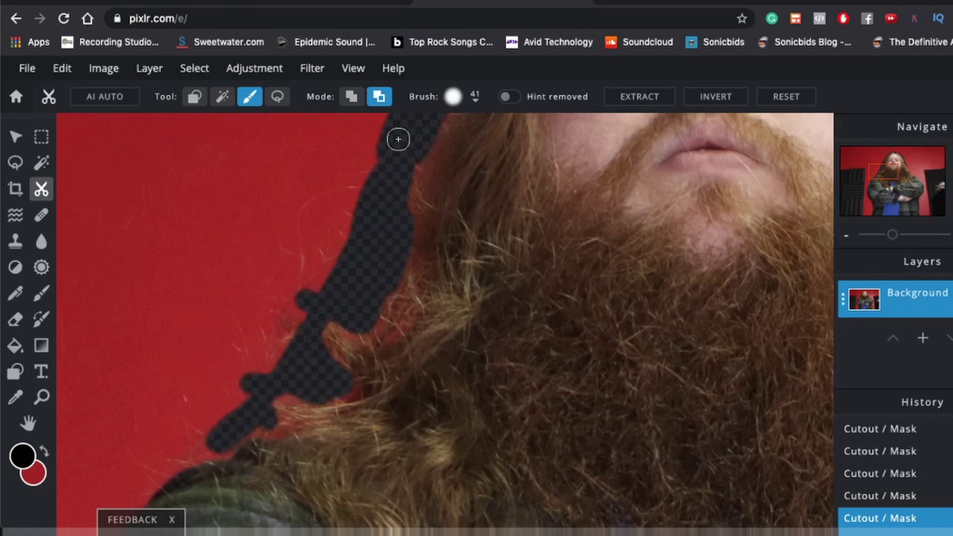
Step: Retrace the beard, top and right hair edges, raising the brush size to 91
click(453, 97)
click(253, 419)
drag(253, 419, 245, 383)
key(ctrl+minus)
drag(354, 382, 395, 334)
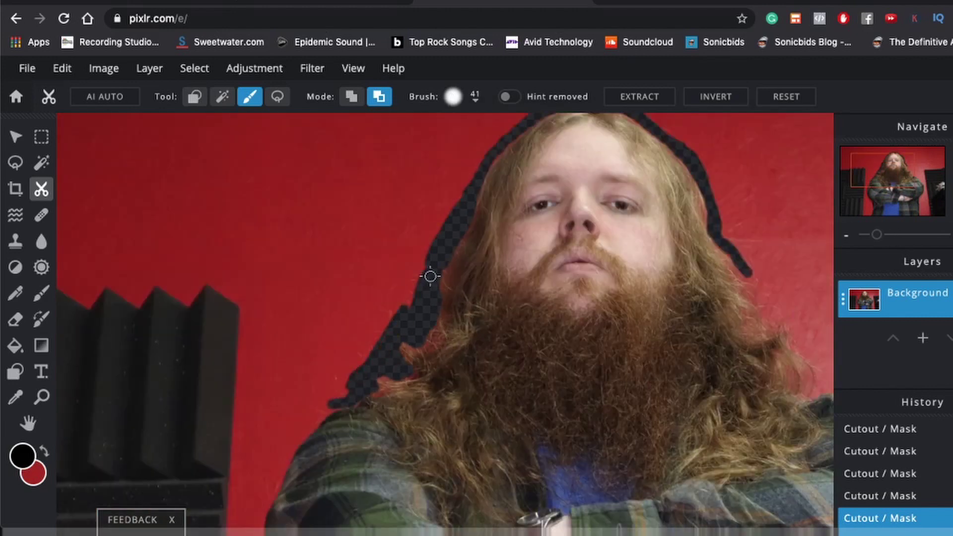
mouse_move(430, 276)
mouse_down()
mouse_move(449, 213)
mouse_move(470, 196)
mouse_up()
key(ctrl+minus)
key(ctrl+plus)
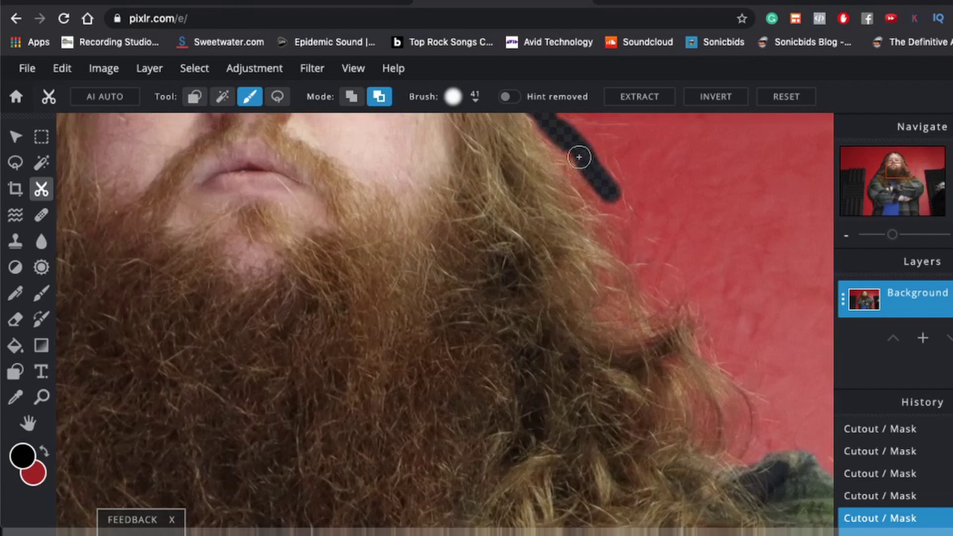
mouse_move(581, 155)
mouse_down()
mouse_move(666, 276)
mouse_move(764, 390)
mouse_up()
mouse_move(733, 300)
mouse_down()
mouse_move(767, 449)
mouse_move(730, 410)
mouse_move(728, 349)
mouse_up()
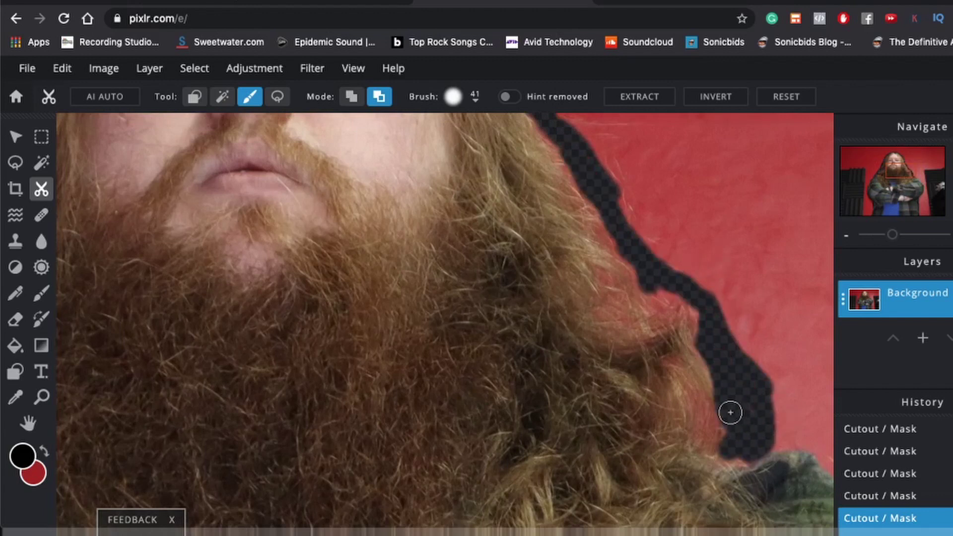
key(ctrl+minus)
drag(472, 98, 475, 94)
mouse_move(555, 127)
mouse_down()
mouse_move(441, 185)
mouse_move(638, 183)
mouse_move(687, 276)
mouse_move(734, 324)
mouse_move(740, 362)
mouse_move(770, 379)
mouse_up()
key(ctrl+minus)
key(ctrl+minus)
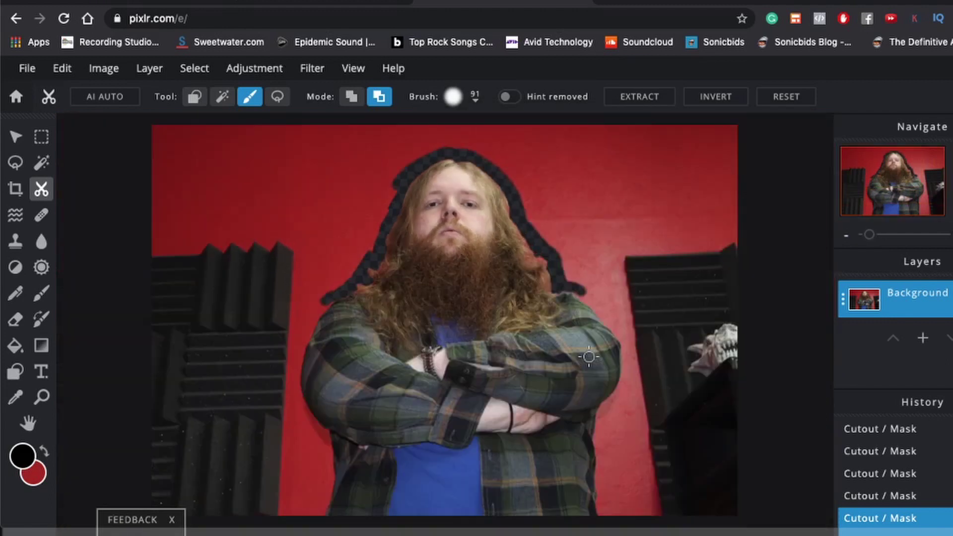
Step: Use Magic Cutout to remove the red wall around the man and the red patch on the right
click(223, 99)
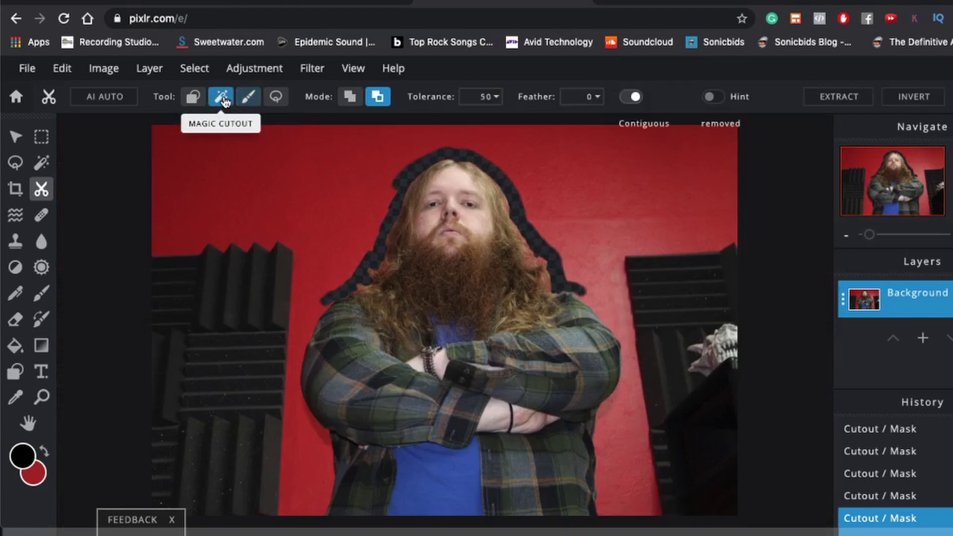
click(300, 174)
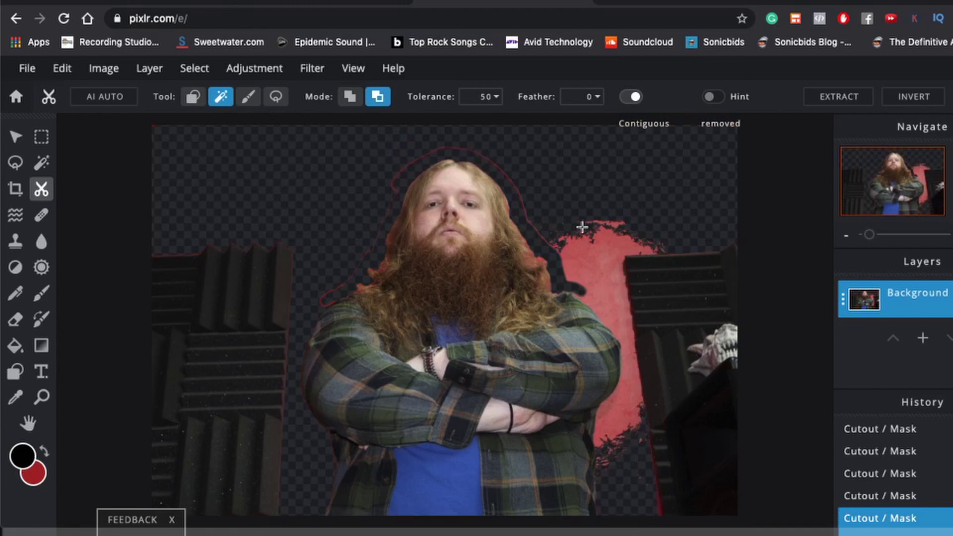
click(607, 311)
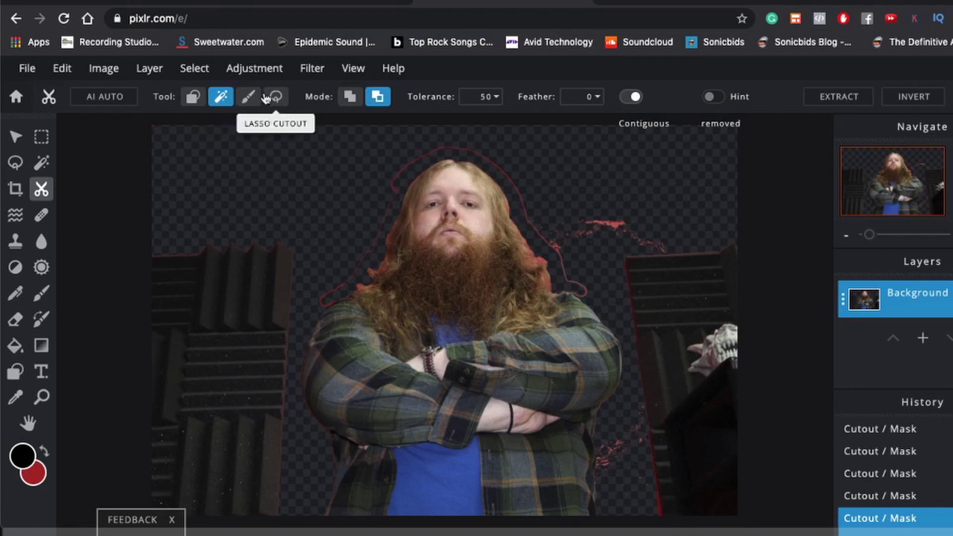
Step: Repaint the cutout along the left hair edge and over the top of the head
click(250, 99)
mouse_move(449, 148)
mouse_down()
mouse_move(422, 154)
mouse_move(351, 276)
mouse_move(319, 301)
mouse_up()
scroll(328, 292, up, 5)
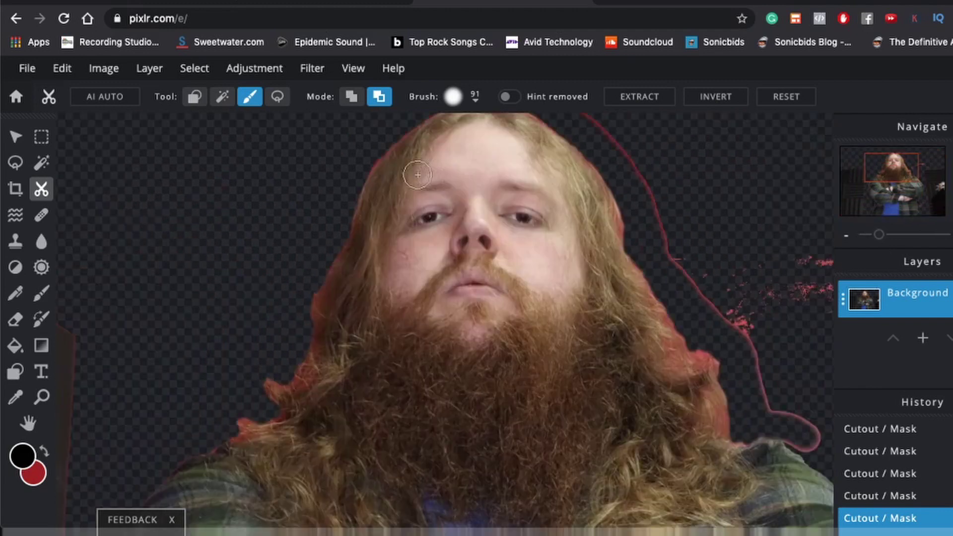
scroll(422, 159, down, 4)
scroll(427, 140, up, 4)
mouse_move(484, 125)
mouse_down()
mouse_move(578, 153)
mouse_move(646, 289)
mouse_move(699, 320)
mouse_move(681, 311)
mouse_move(755, 396)
mouse_move(781, 462)
mouse_move(808, 469)
mouse_move(820, 485)
mouse_move(806, 491)
mouse_move(797, 478)
mouse_move(795, 489)
mouse_up()
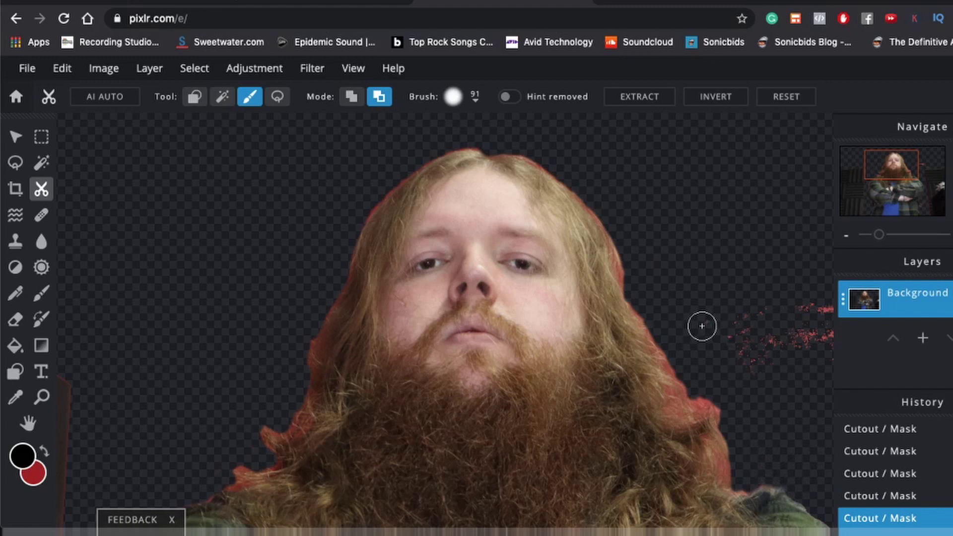
scroll(708, 324, down, 3)
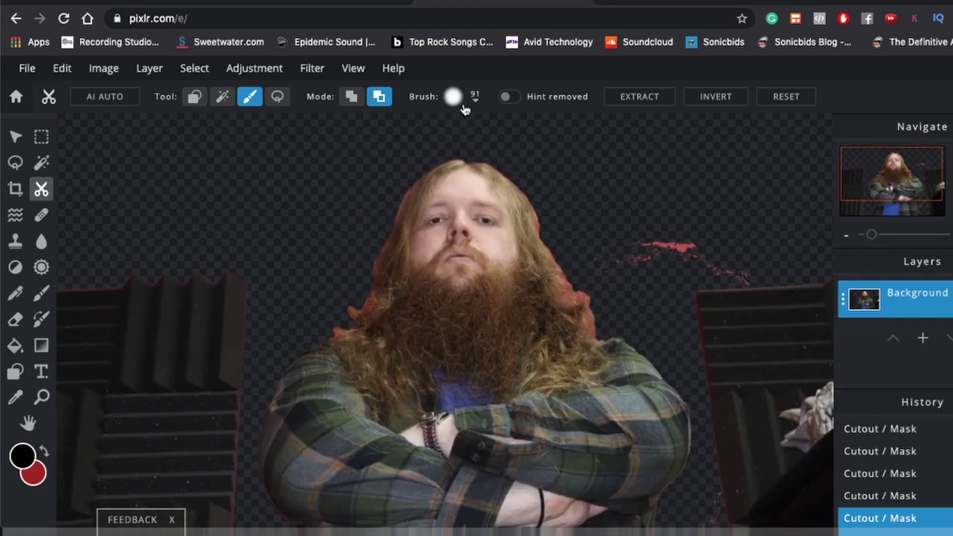
Step: Enlarge the cutout brush to size 192
click(454, 97)
mouse_move(472, 152)
mouse_down()
mouse_move(492, 151)
mouse_move(487, 158)
mouse_up()
click(412, 125)
Step: Paint out the leftover red near the hair and beside the right arm at lower right
mouse_move(583, 240)
mouse_down()
mouse_move(614, 273)
mouse_move(619, 248)
mouse_move(664, 247)
mouse_move(627, 225)
mouse_up()
scroll(621, 410, up, 3)
drag(744, 446, 702, 506)
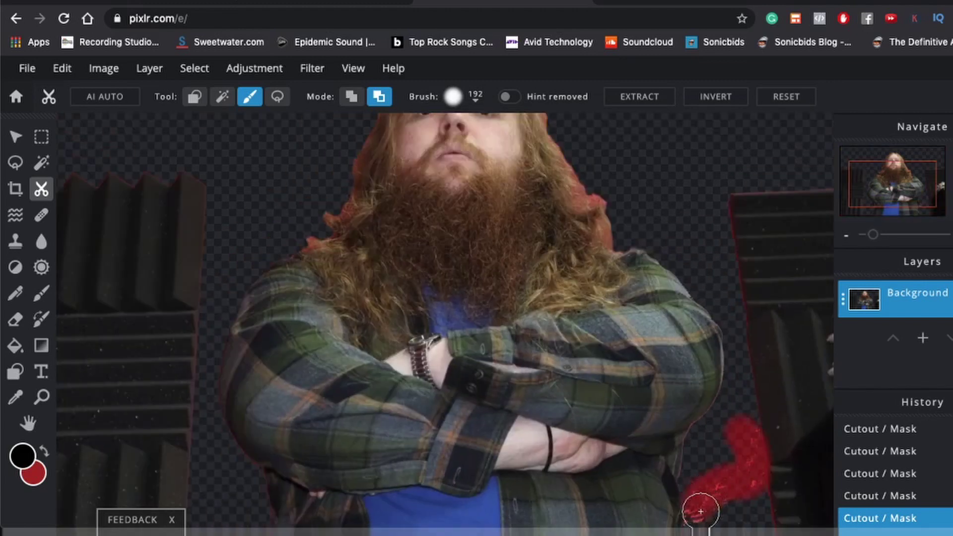
scroll(645, 500, down, 4)
scroll(537, 417, down, 2)
scroll(707, 504, up, 6)
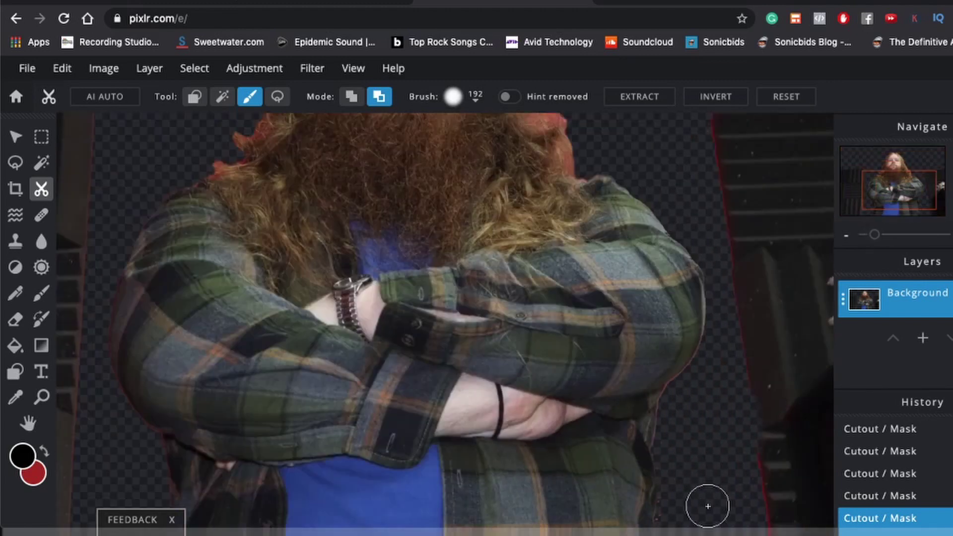
drag(739, 467, 639, 507)
scroll(682, 497, down, 5)
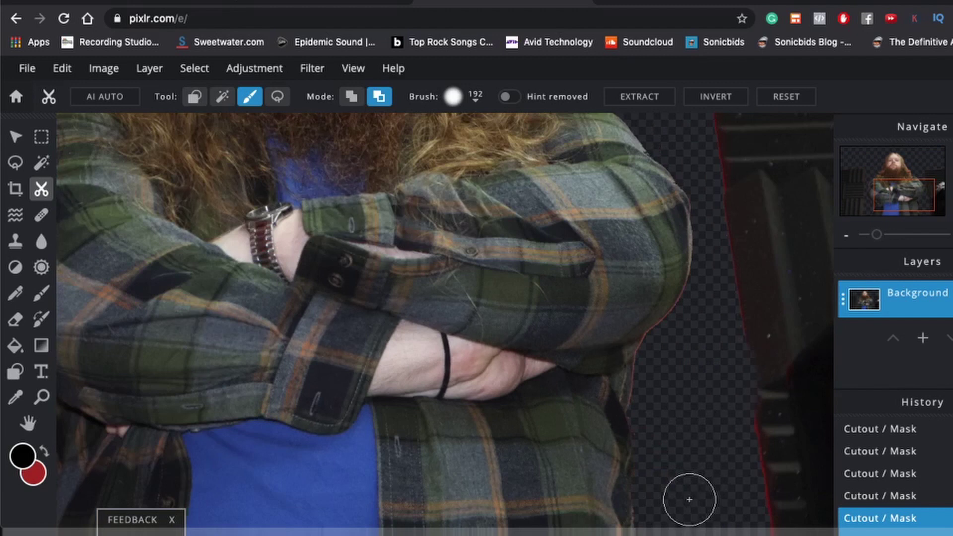
scroll(675, 467, down, 4)
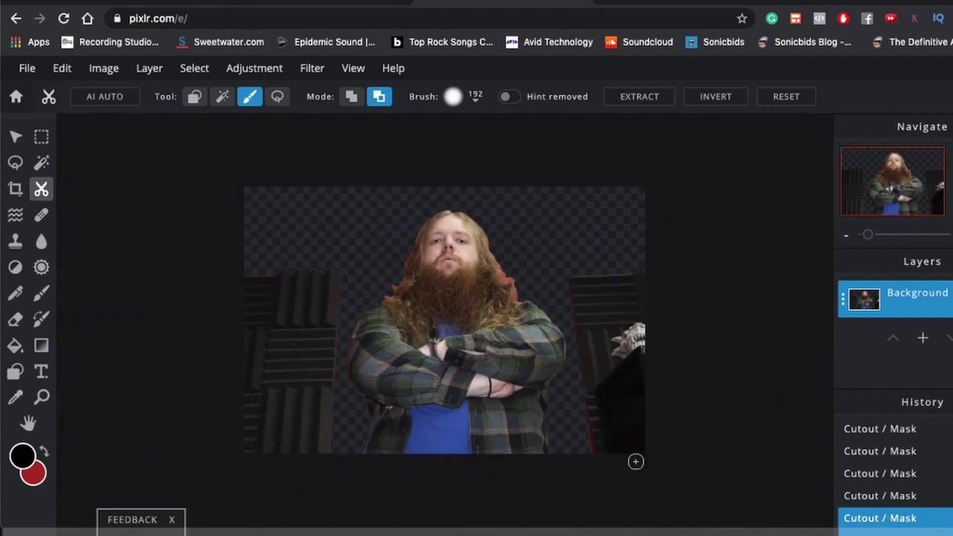
scroll(634, 460, up, 2)
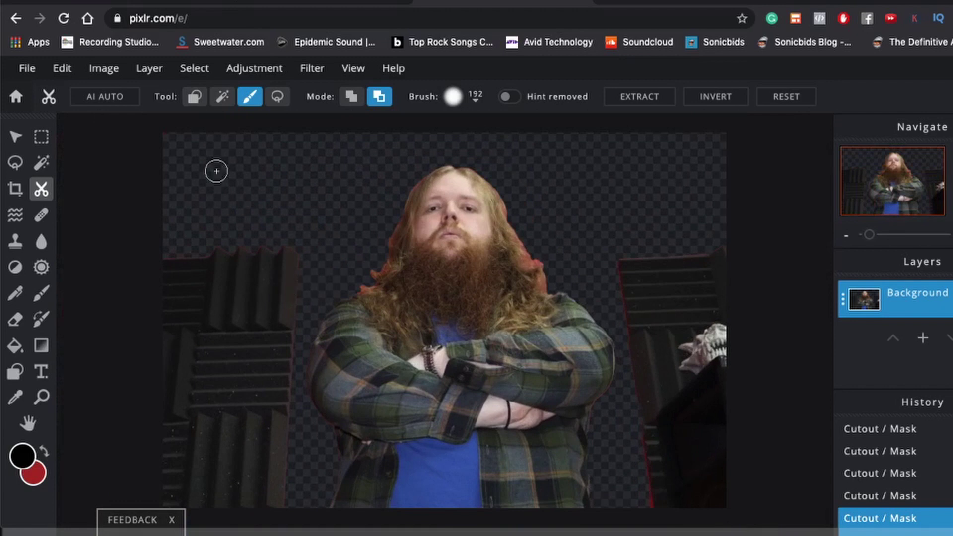
Step: Cut away the left and right foam panel areas with the rectangular cutout
click(193, 99)
drag(296, 472, 300, 519)
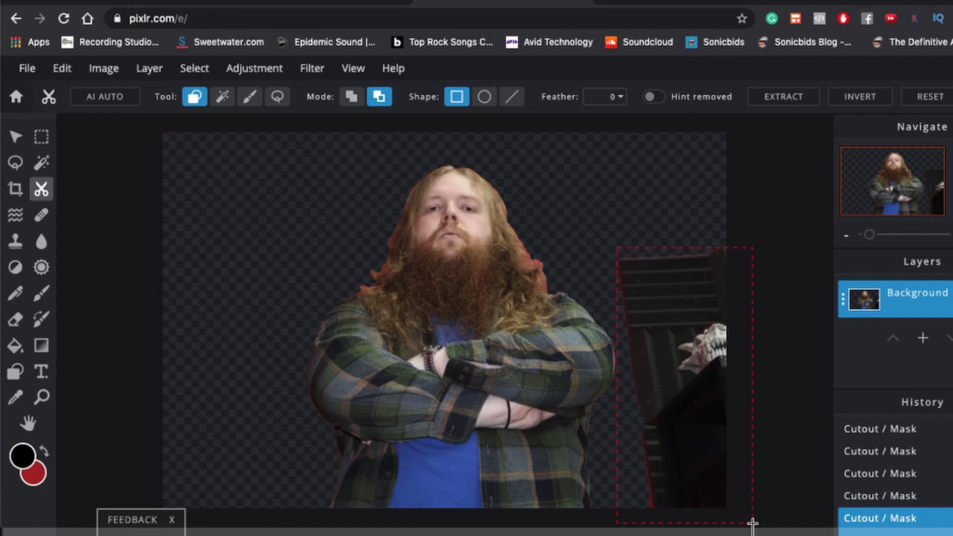
drag(752, 523, 752, 524)
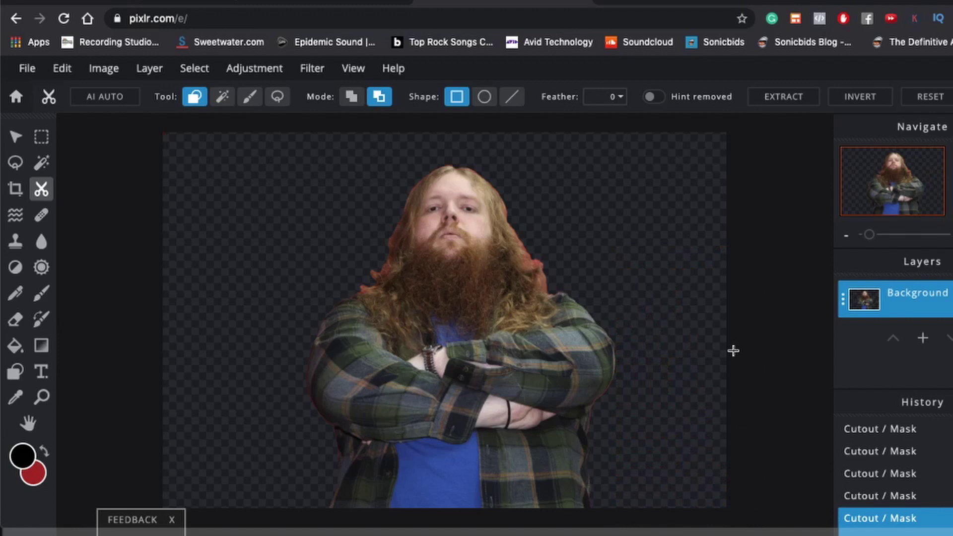
Step: Brush the cutout mask along the right edge and the hair's left edge
click(250, 97)
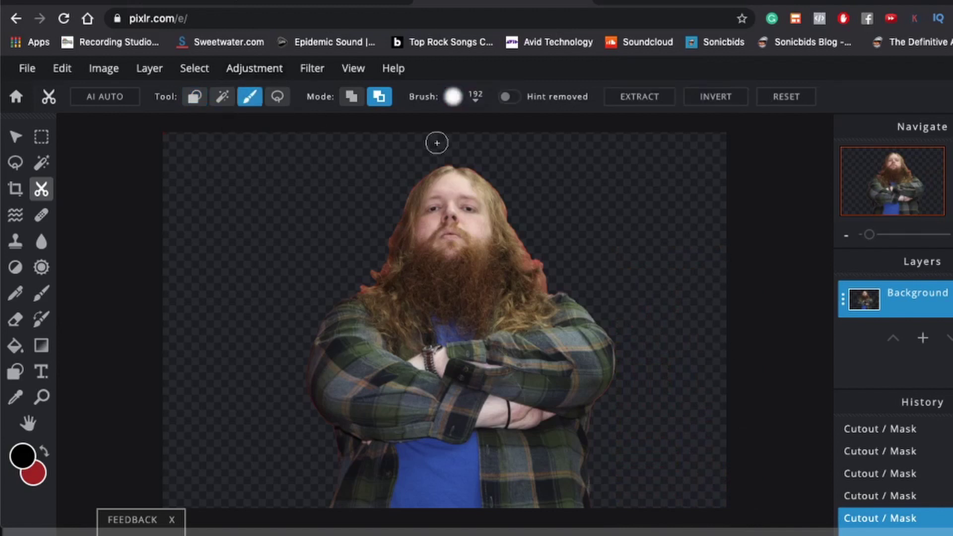
drag(688, 242, 774, 258)
drag(209, 135, 106, 138)
Step: Download the Pixlr E cut-out as a PNG named zack alpha.png into the album art folder
click(27, 68)
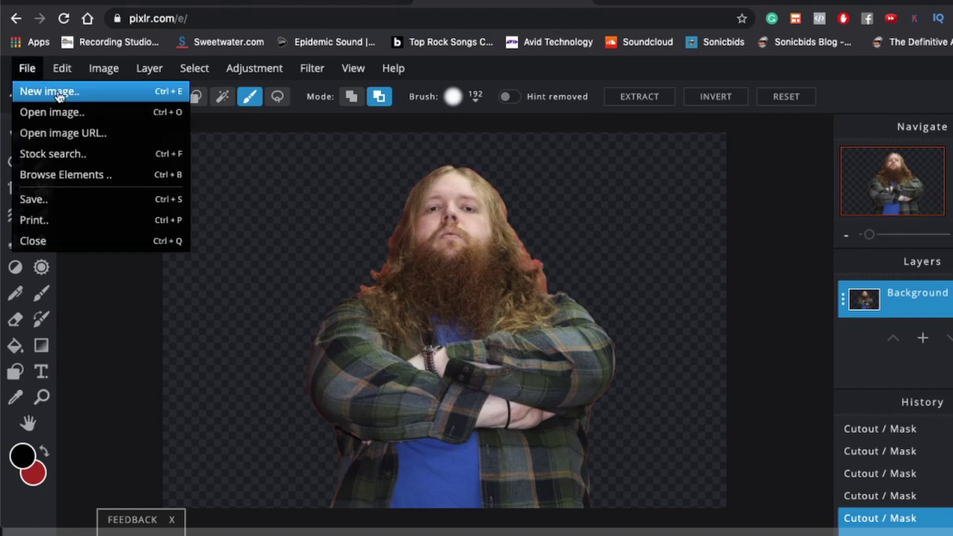
click(85, 199)
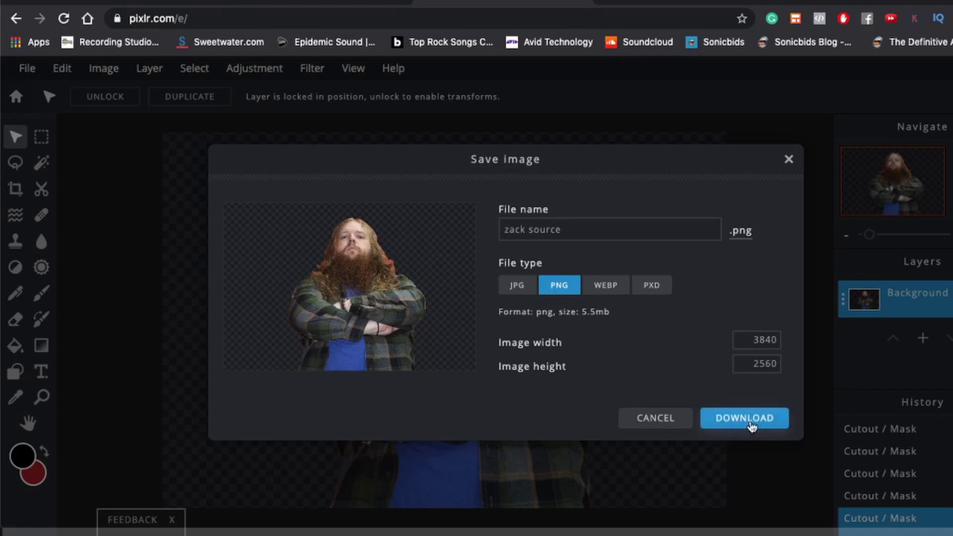
click(745, 419)
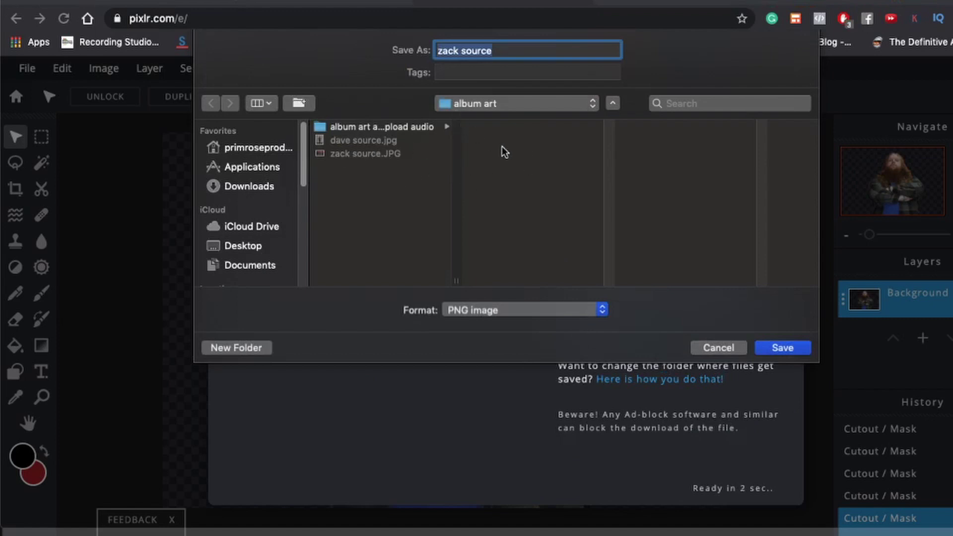
text(zack alpha)
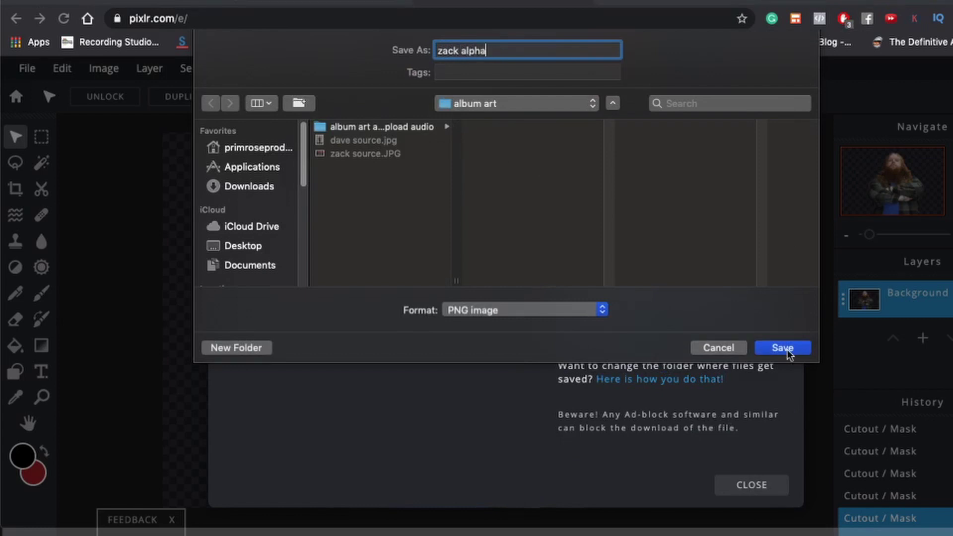
click(784, 348)
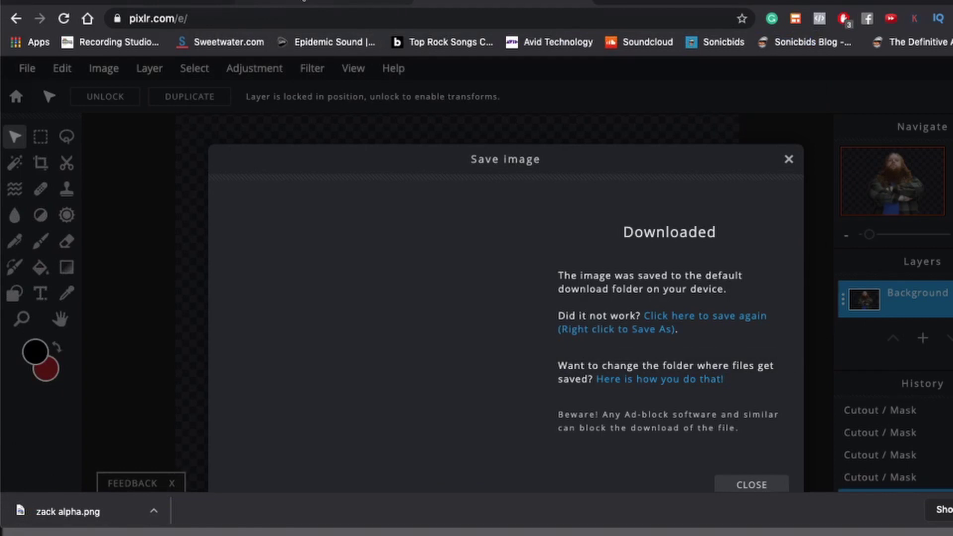
click(769, 489)
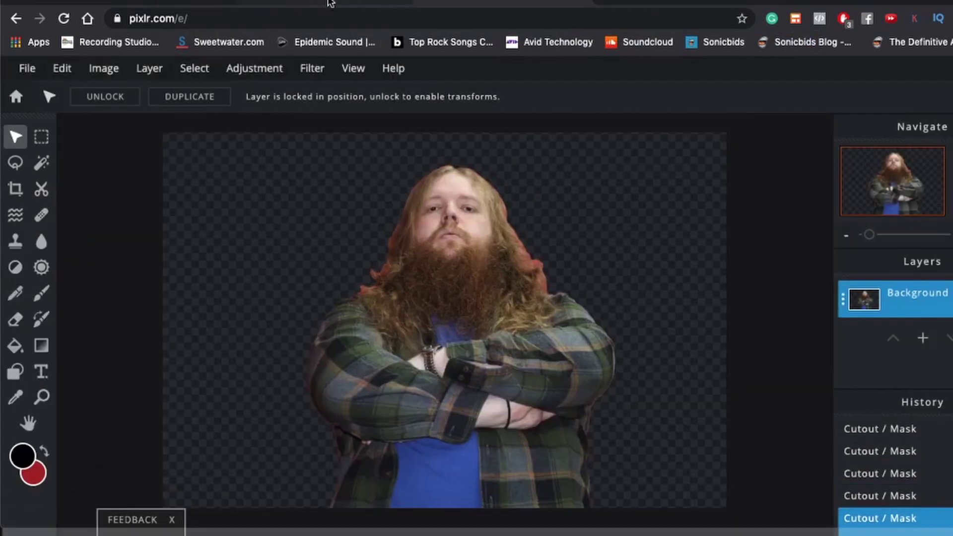
Step: Set the Canva square design's page background to black
click(323, 2)
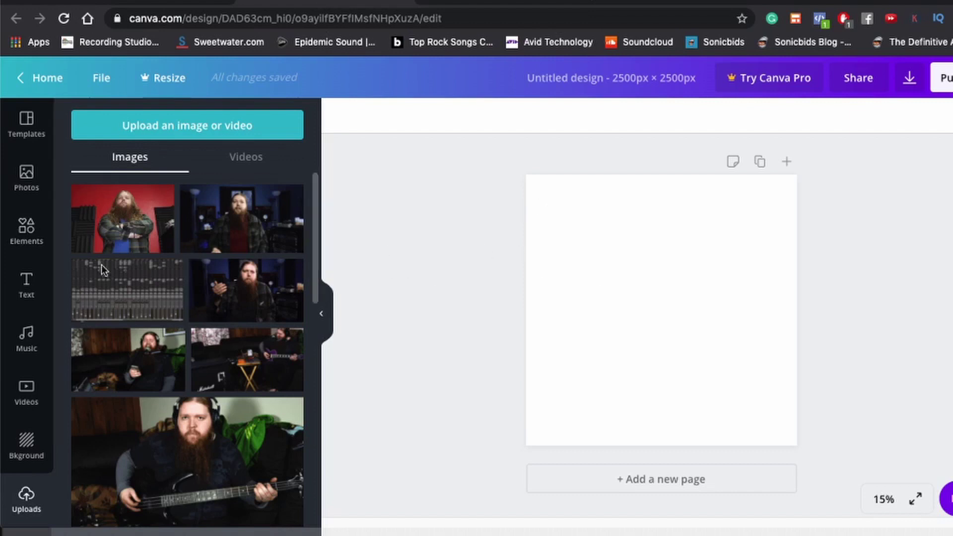
click(31, 437)
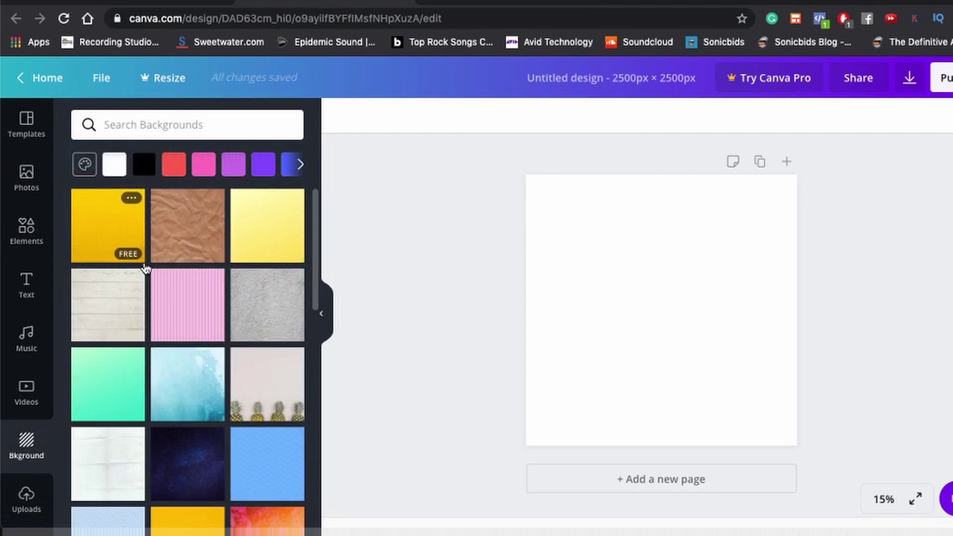
click(145, 165)
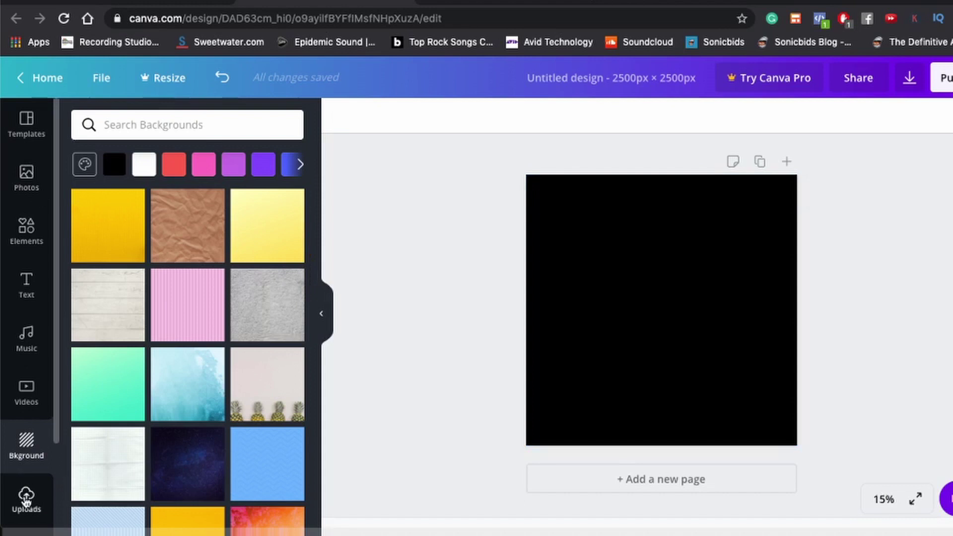
Step: Upload zack alpha.png to the Canva uploads
click(26, 497)
click(185, 132)
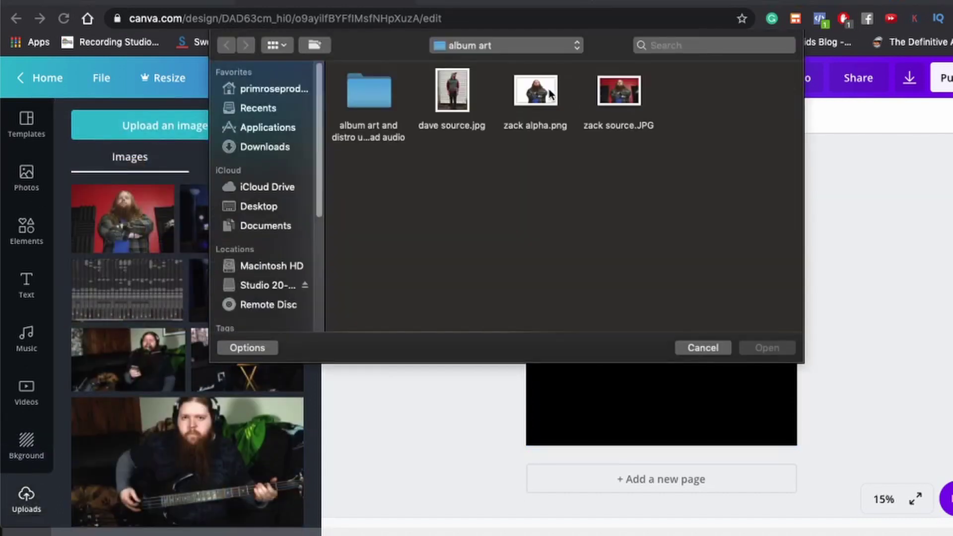
double_click(541, 103)
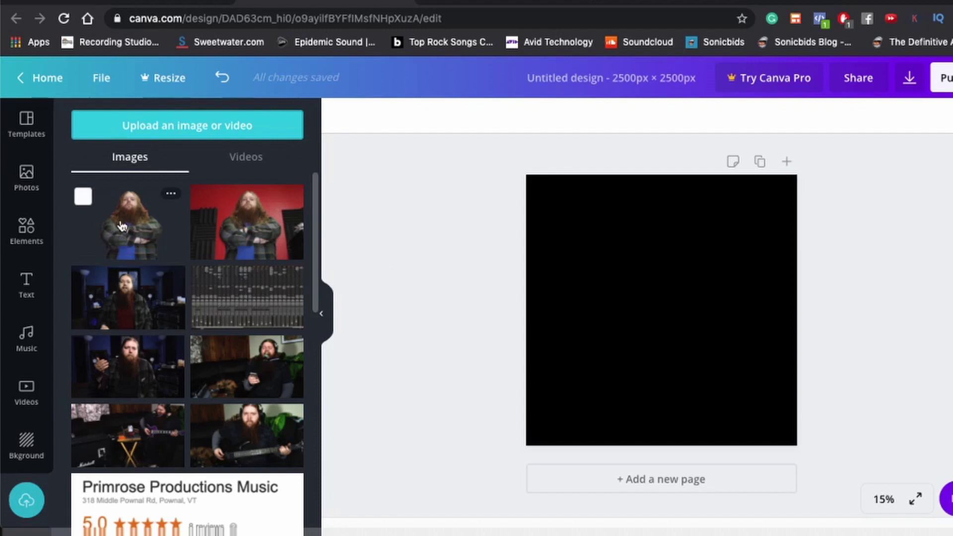
Step: Drag the zack alpha cut-out onto the black page and crop-enlarge it to fill the square
drag(267, 217, 604, 277)
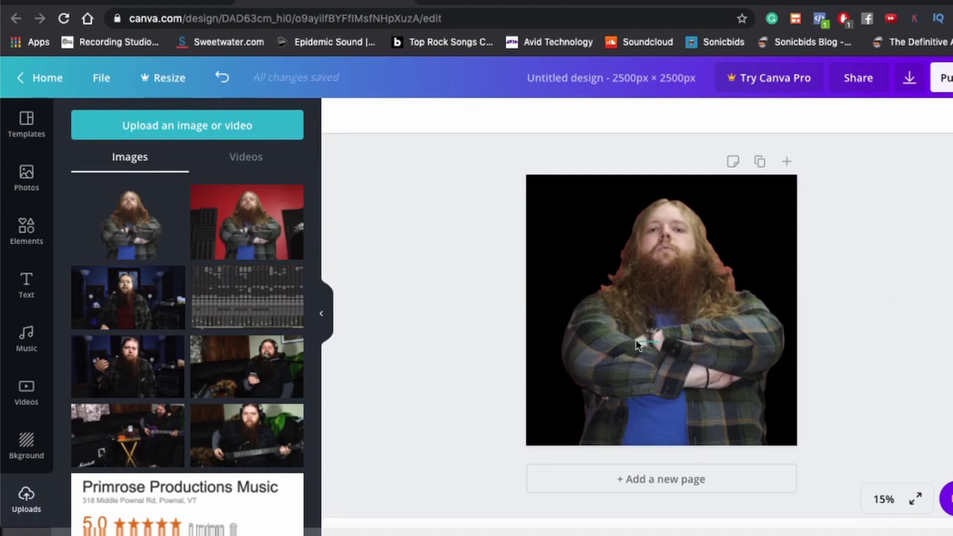
double_click(658, 317)
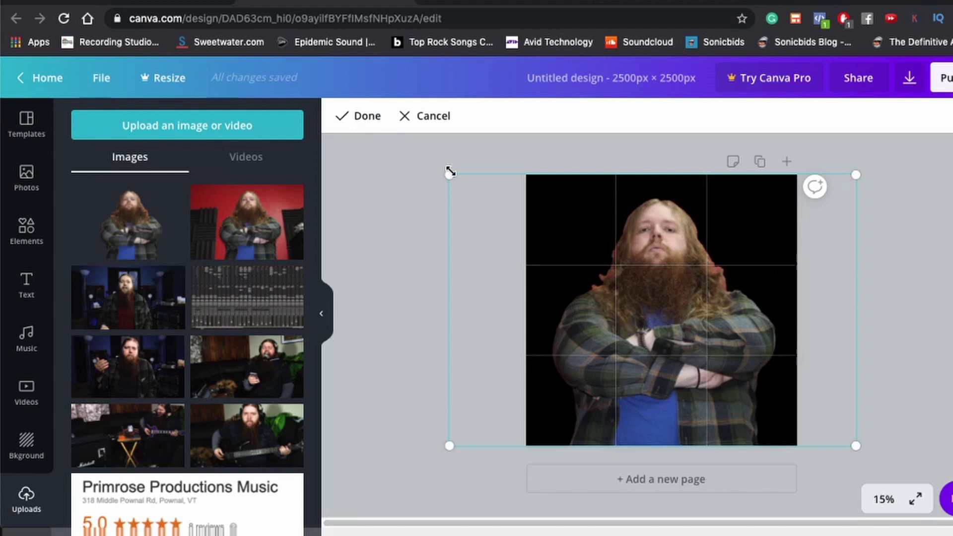
drag(449, 175, 395, 139)
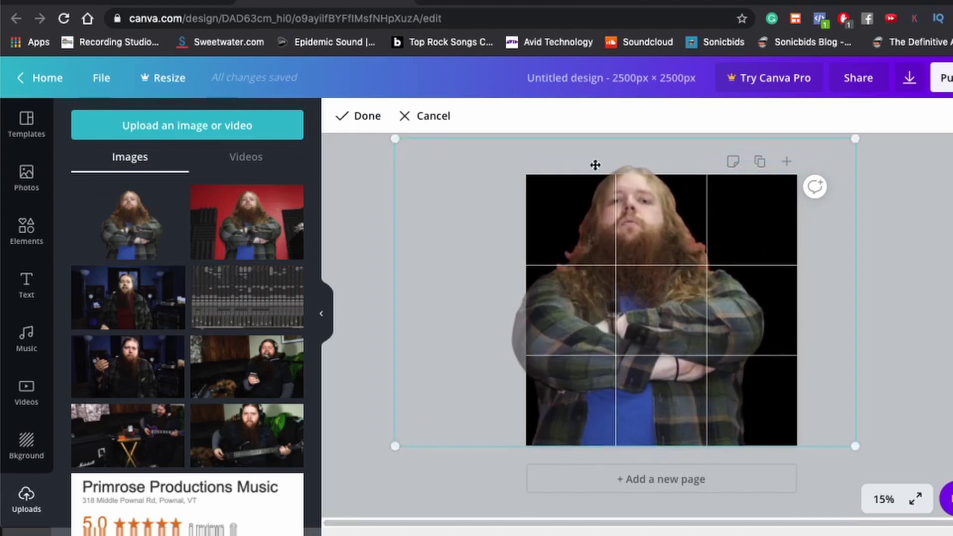
drag(855, 443, 929, 503)
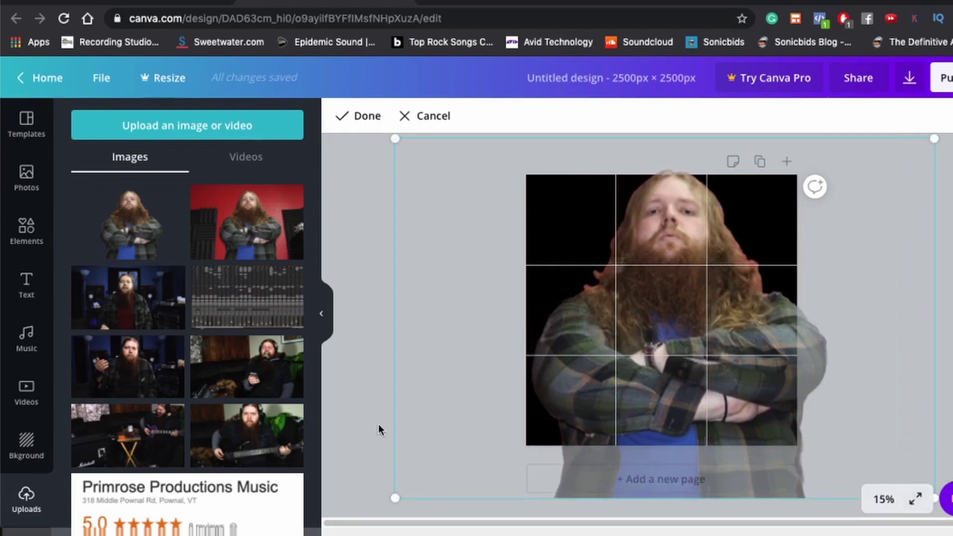
drag(393, 502, 361, 505)
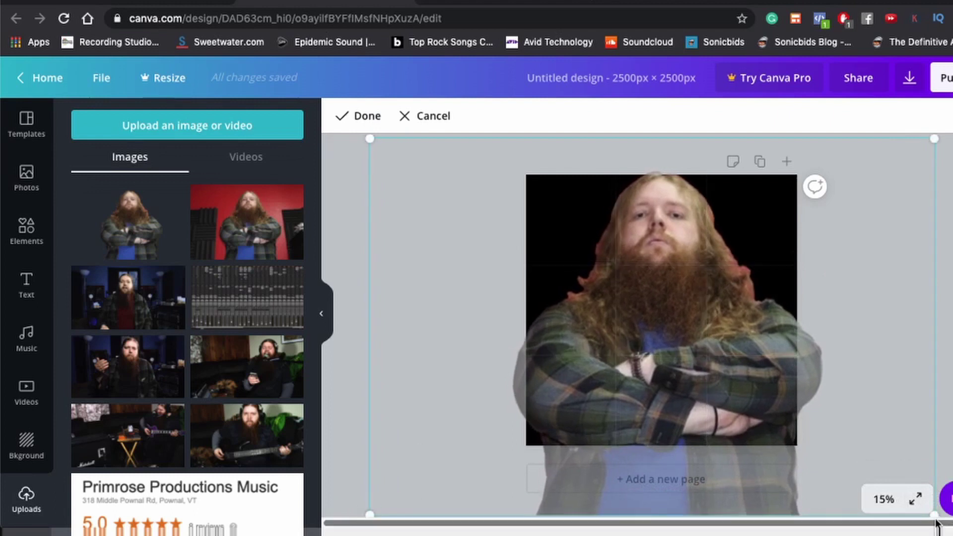
drag(935, 522, 830, 458)
click(840, 314)
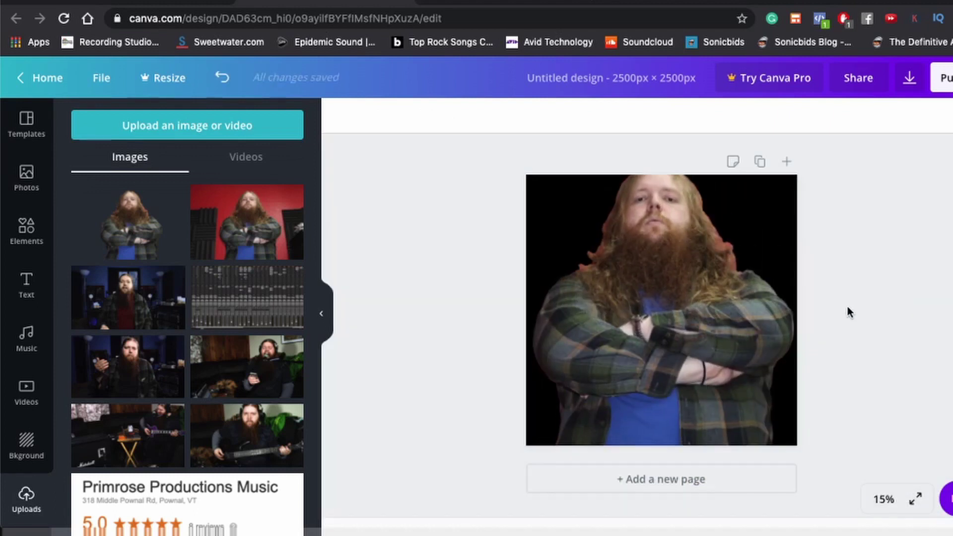
Step: Try the pink-orange trees background, then undo it, the placed photo and the black background
click(767, 228)
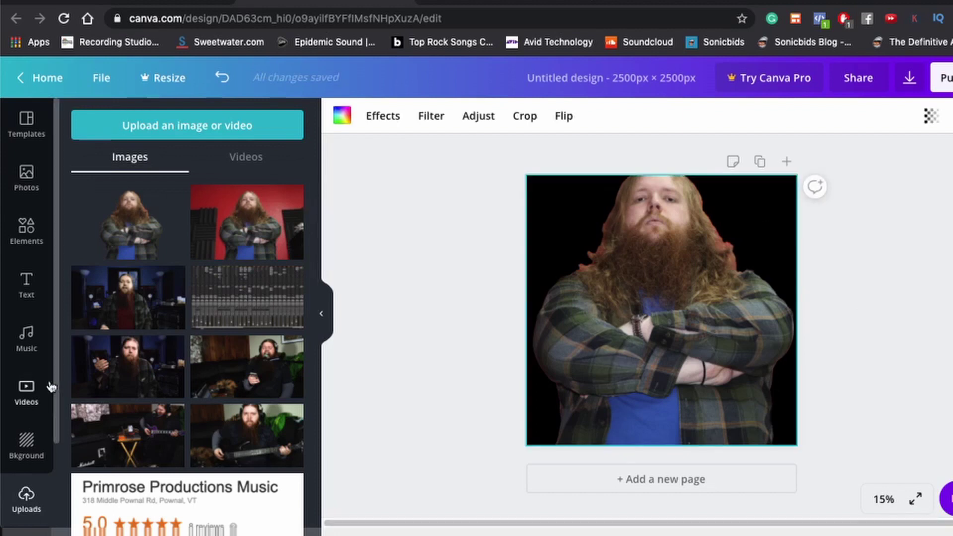
click(26, 444)
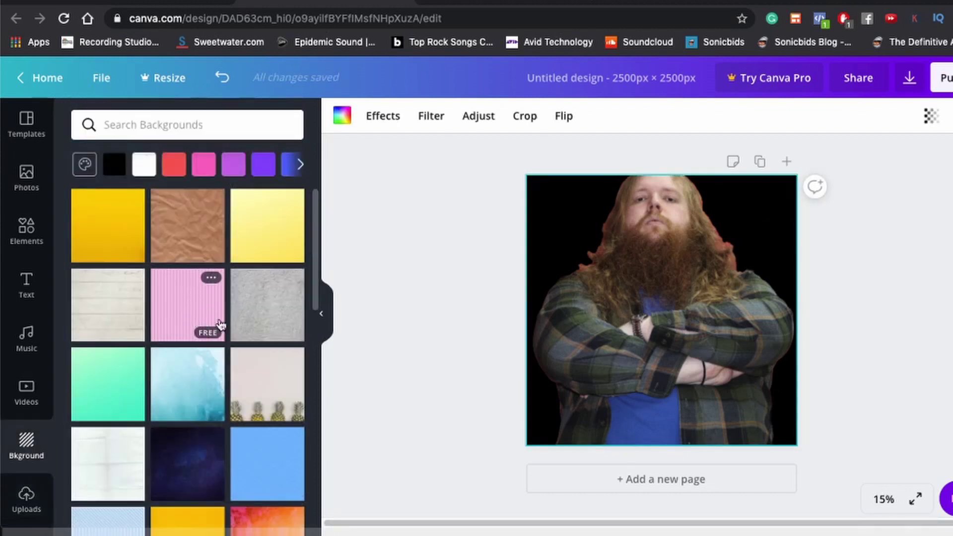
scroll(221, 324, down, 7)
scroll(223, 324, up, 3)
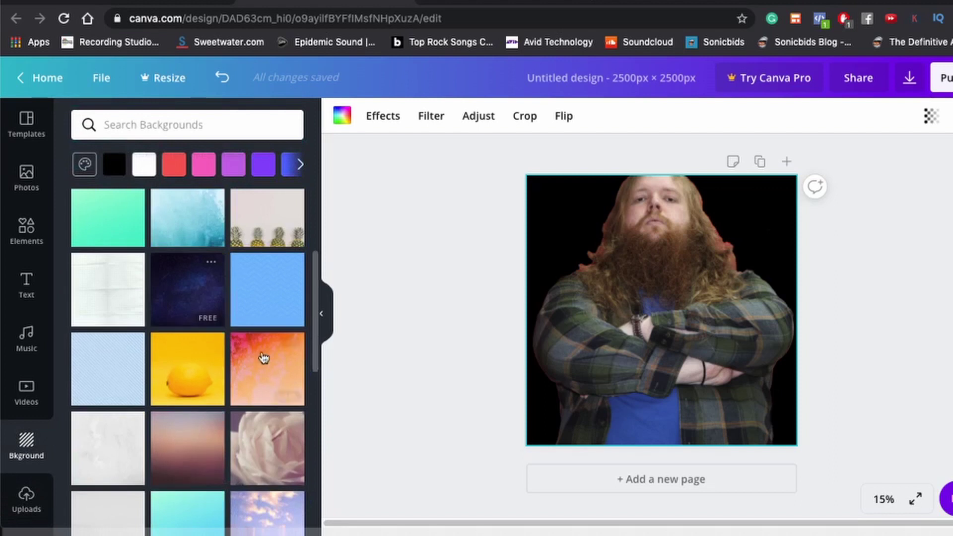
click(267, 370)
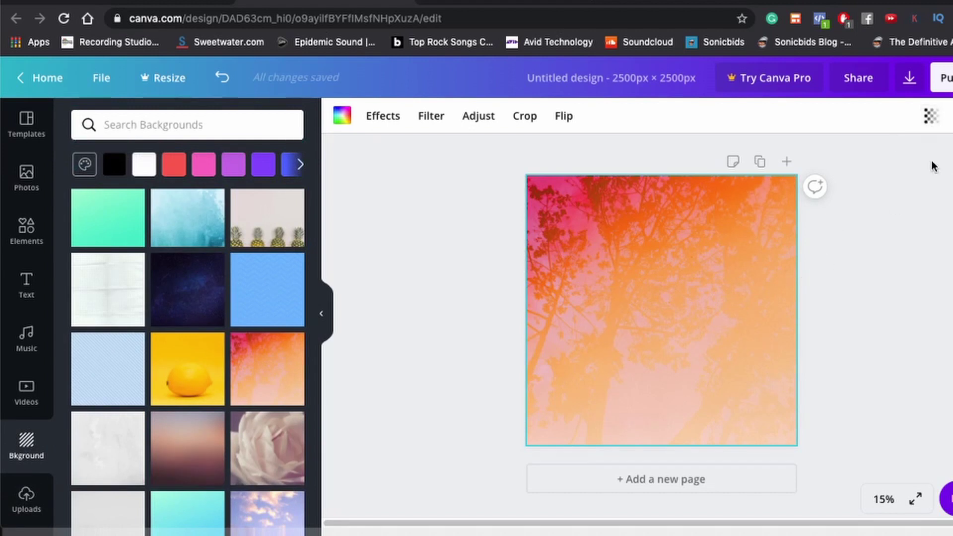
double_click(709, 268)
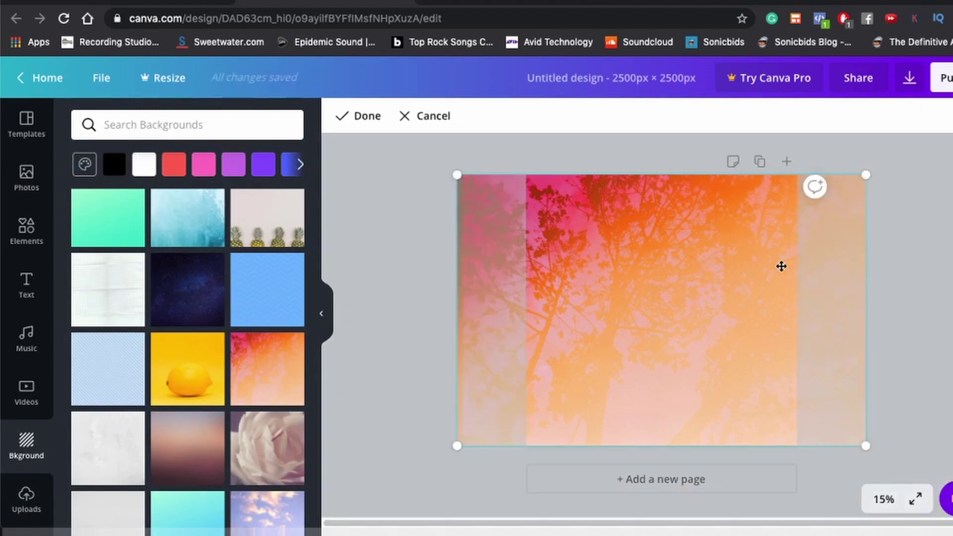
click(923, 276)
key(ctrl+z)
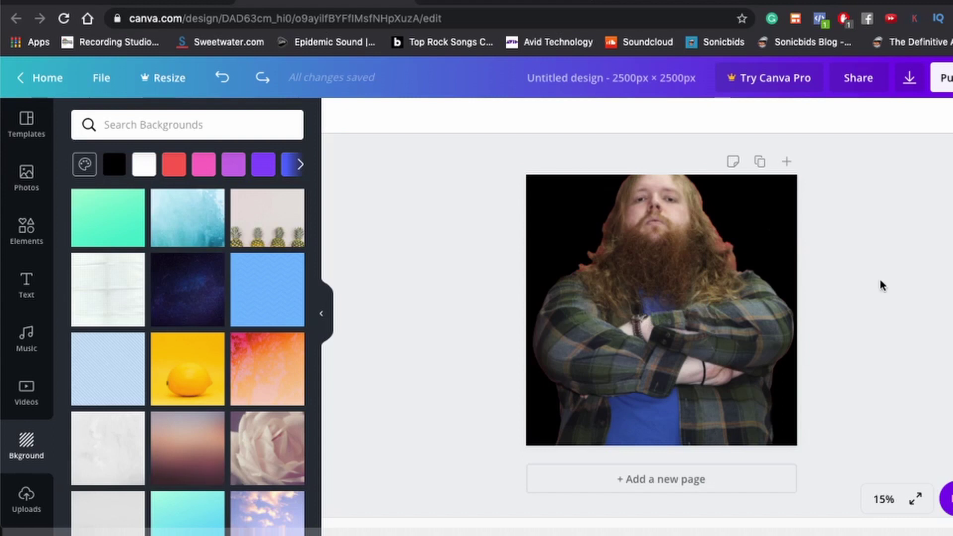
key(ctrl+z)
key(ctrl+z)
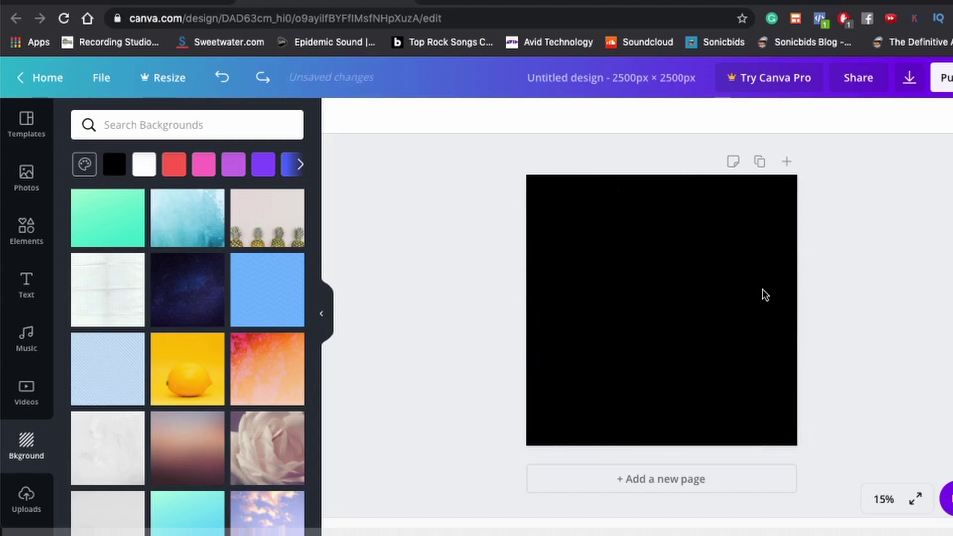
key(ctrl+z)
Step: Browse the Bkground library down to the starry night-sky thumbnail
scroll(241, 373, down, 8)
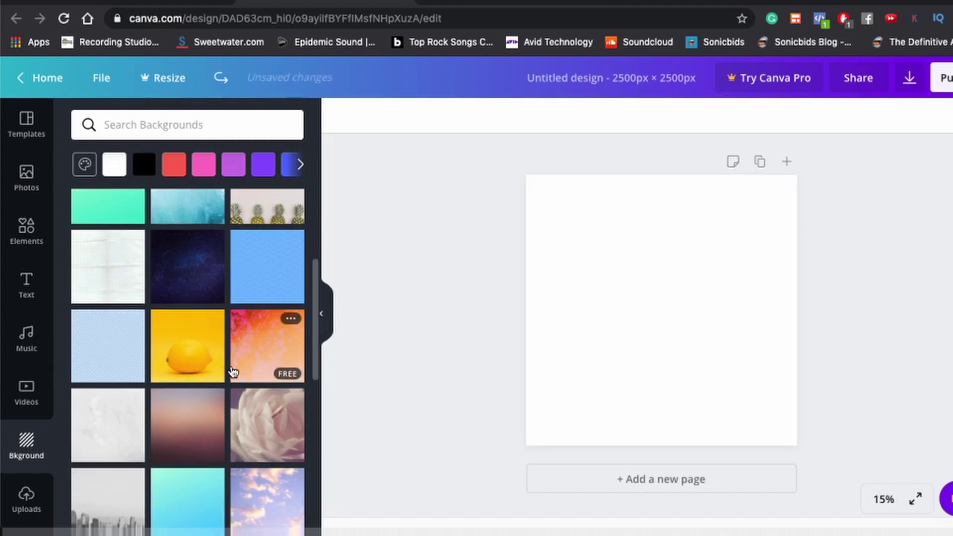
scroll(234, 373, down, 10)
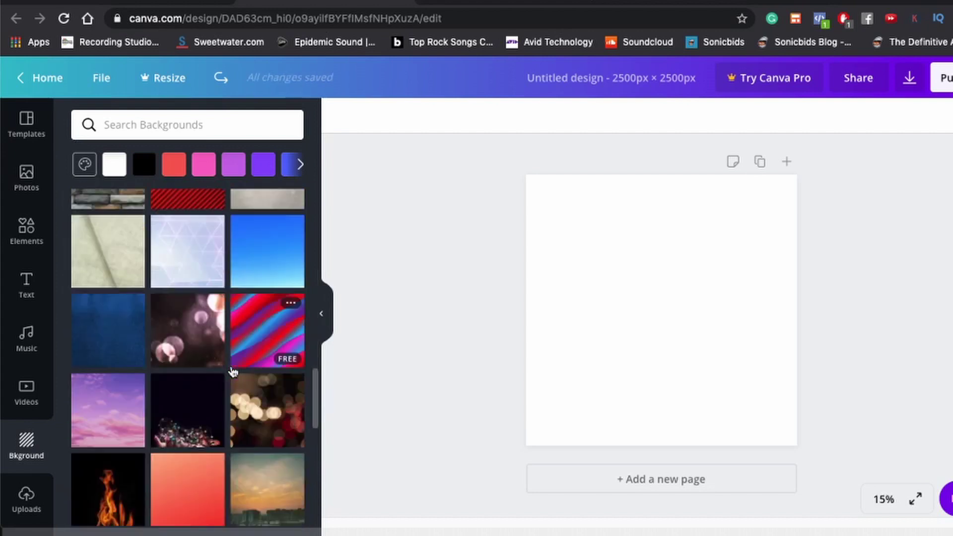
scroll(233, 373, down, 3)
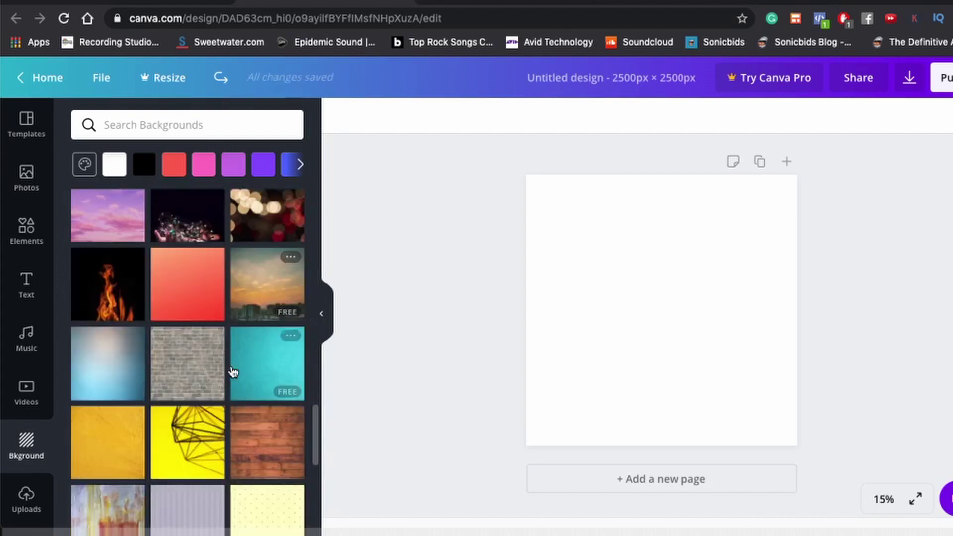
scroll(234, 373, down, 5)
scroll(233, 372, down, 7)
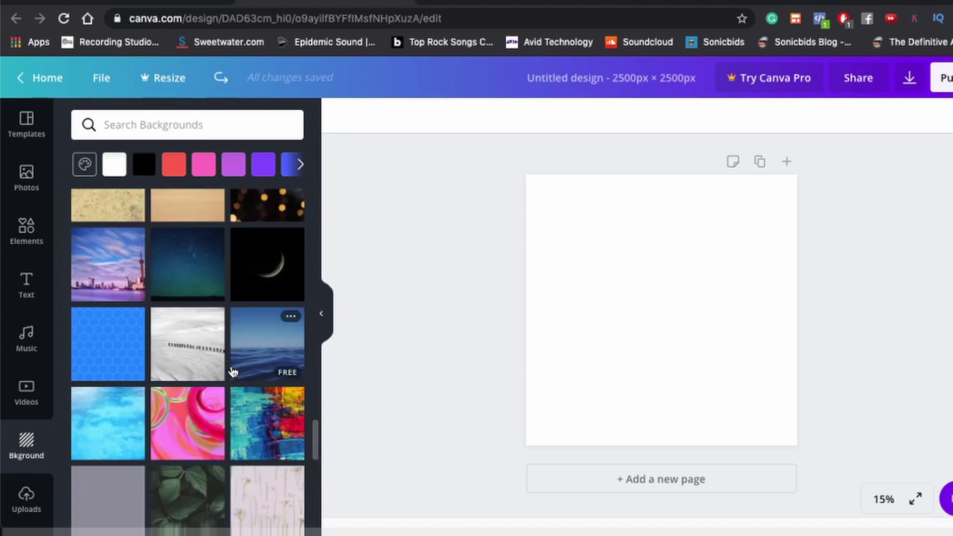
scroll(234, 372, down, 3)
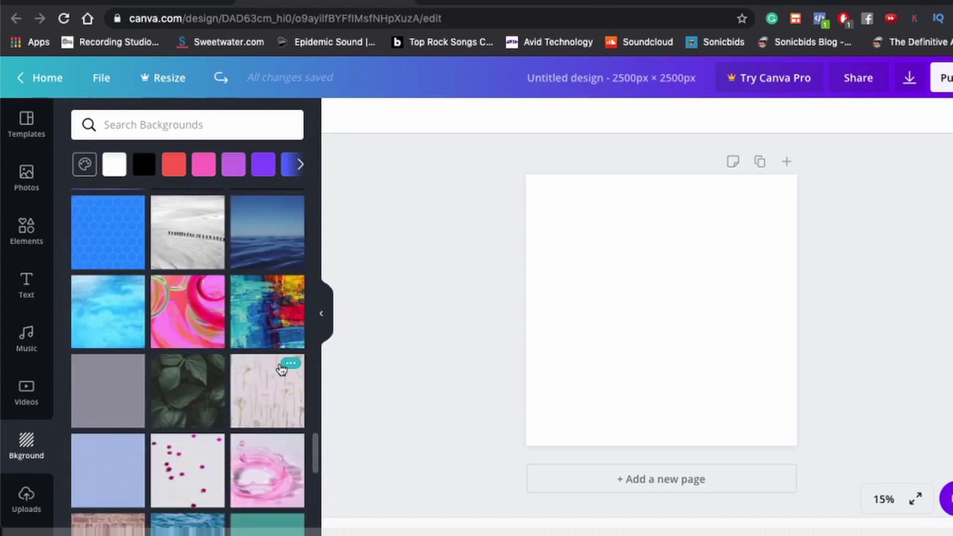
scroll(263, 366, down, 5)
scroll(263, 366, down, 6)
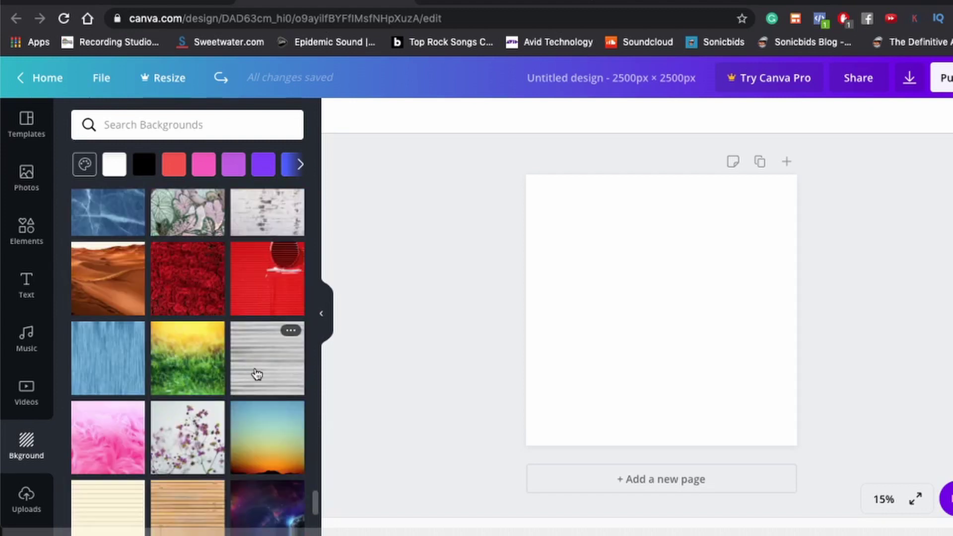
scroll(259, 373, down, 3)
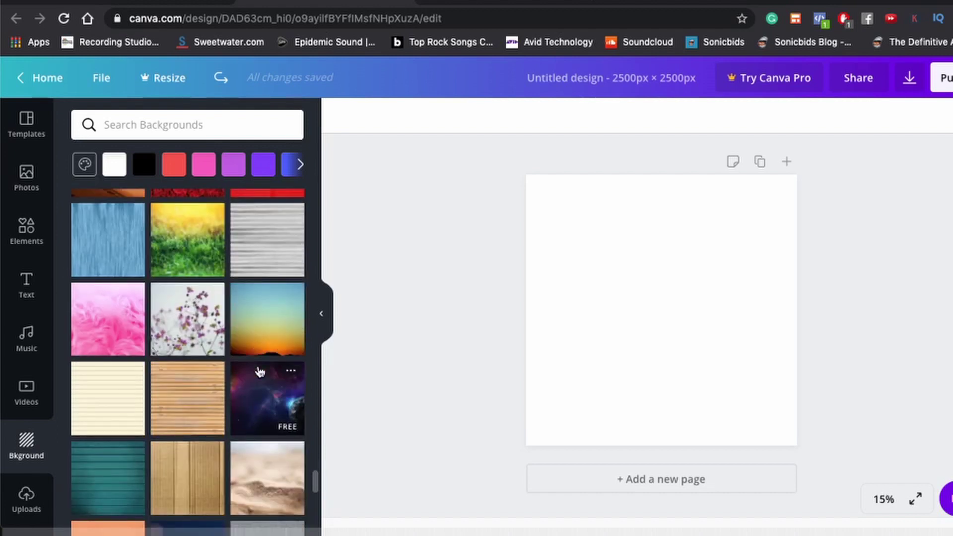
scroll(260, 372, up, 10)
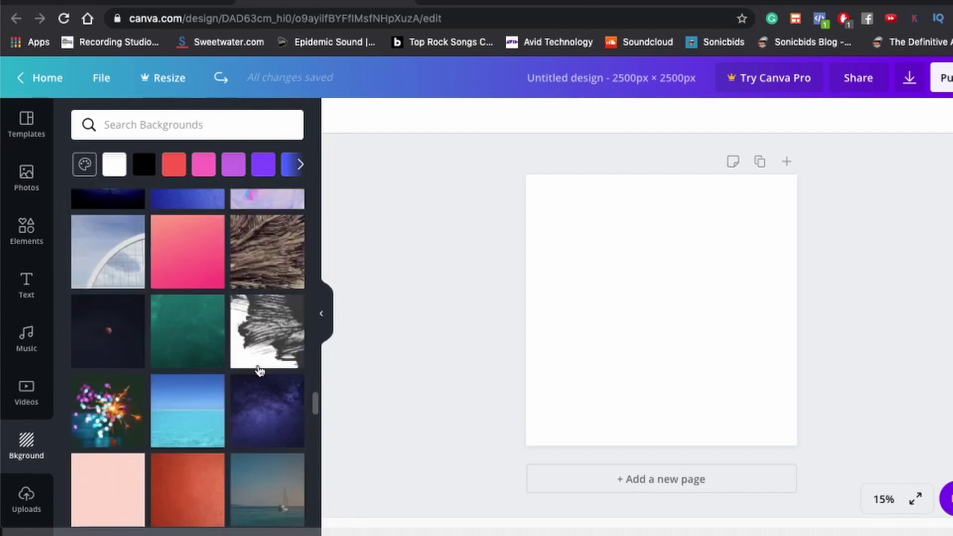
scroll(260, 371, up, 10)
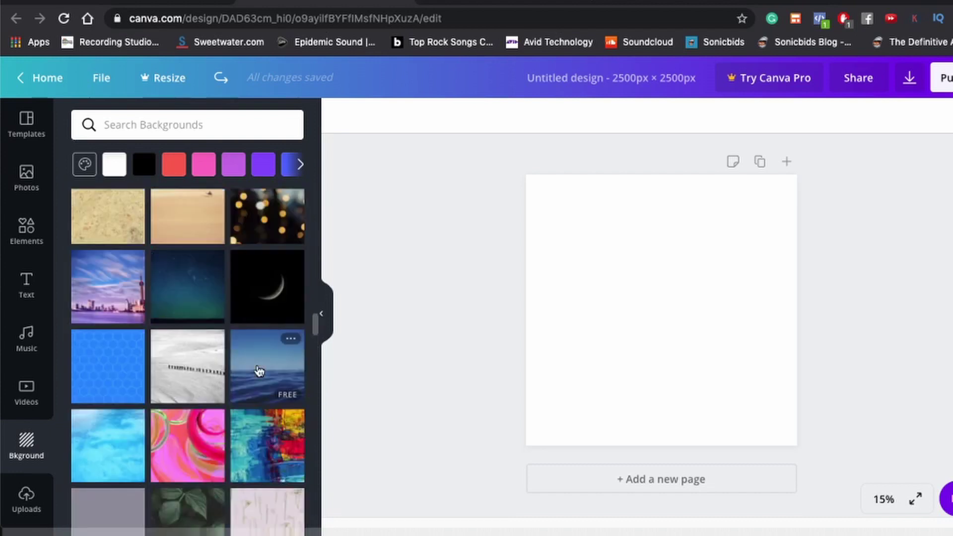
scroll(259, 371, up, 5)
mouse_move(258, 371)
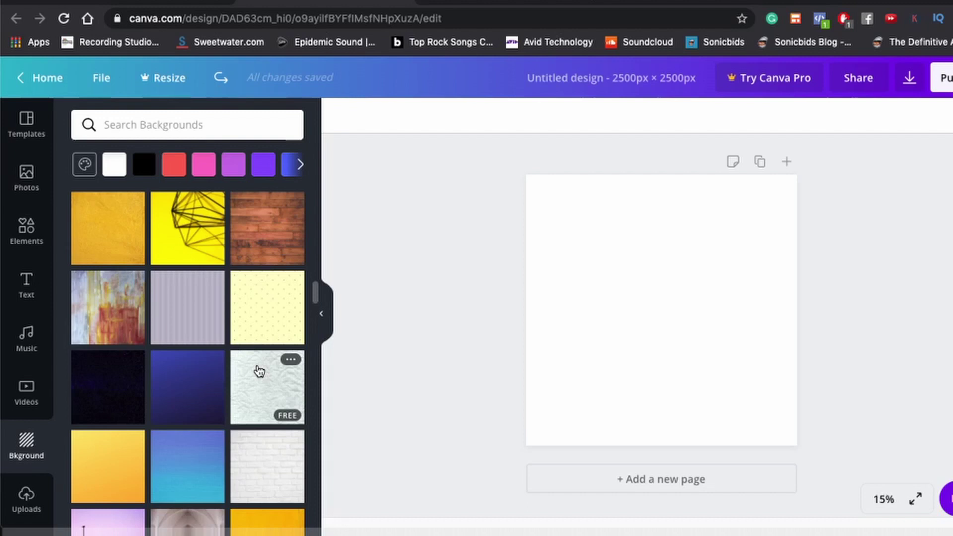
scroll(258, 371, down, 5)
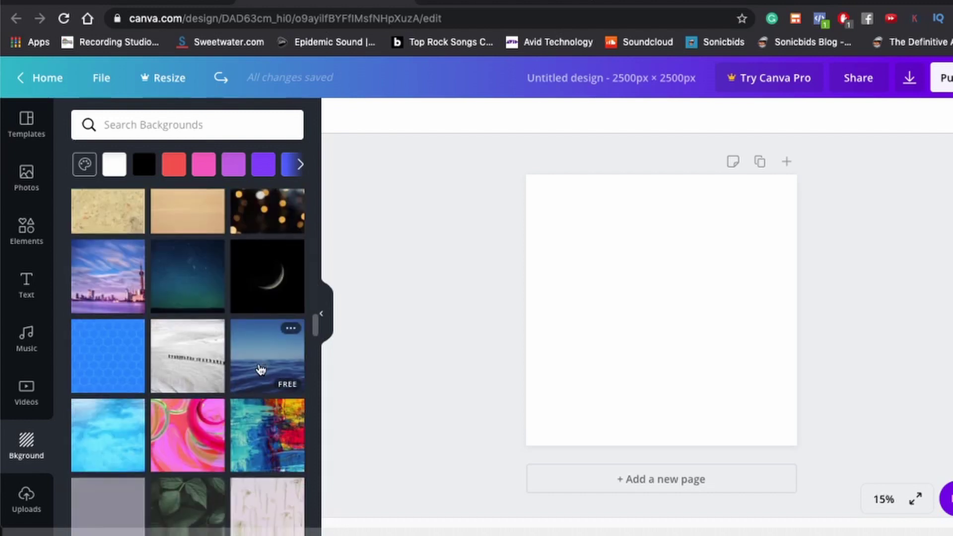
scroll(260, 370, down, 5)
scroll(259, 369, down, 3)
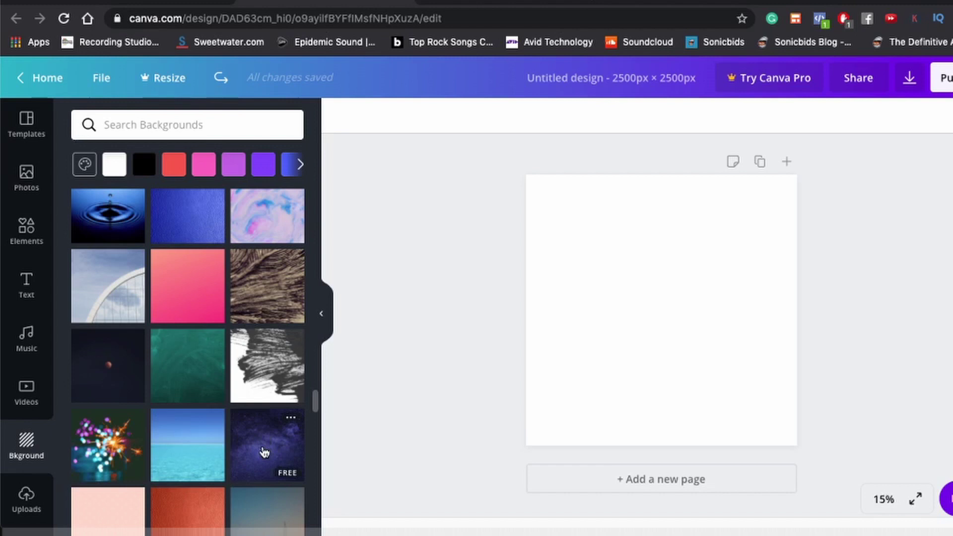
Step: Apply the purple starry-sky background, testing the Street filter and undoing it to keep colour
click(264, 452)
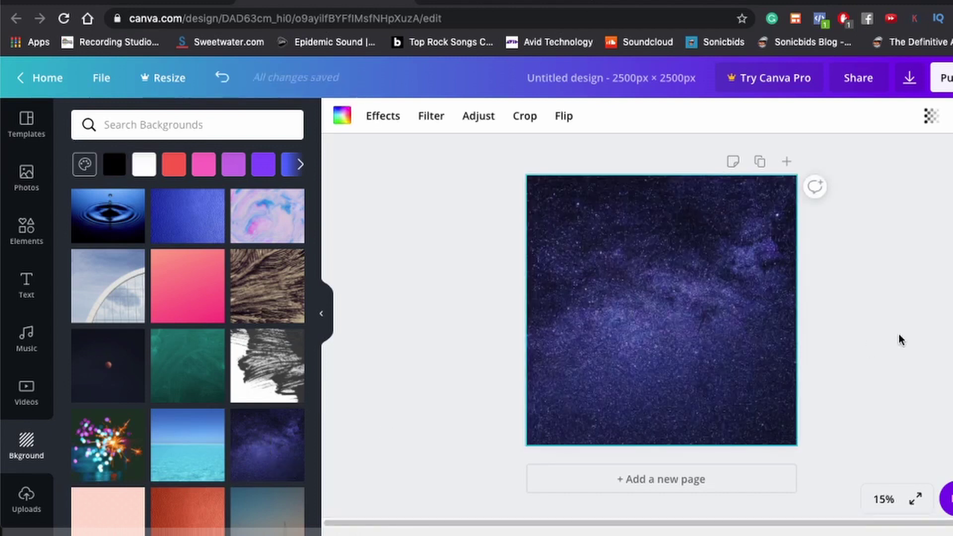
click(900, 341)
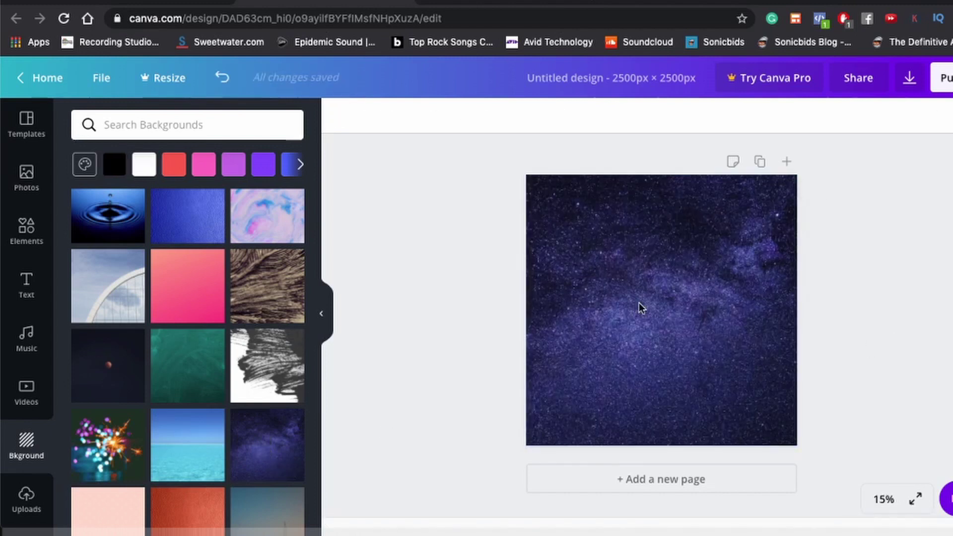
click(590, 281)
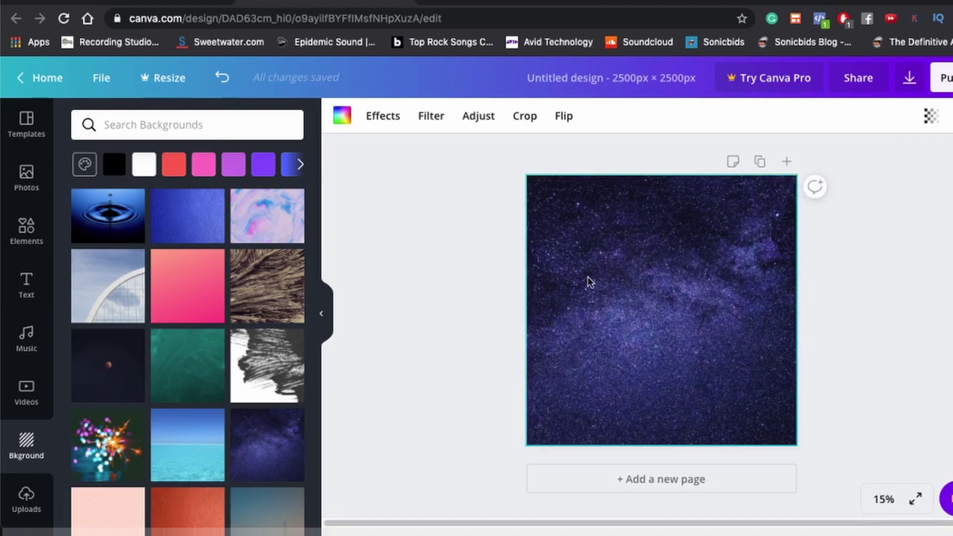
click(431, 116)
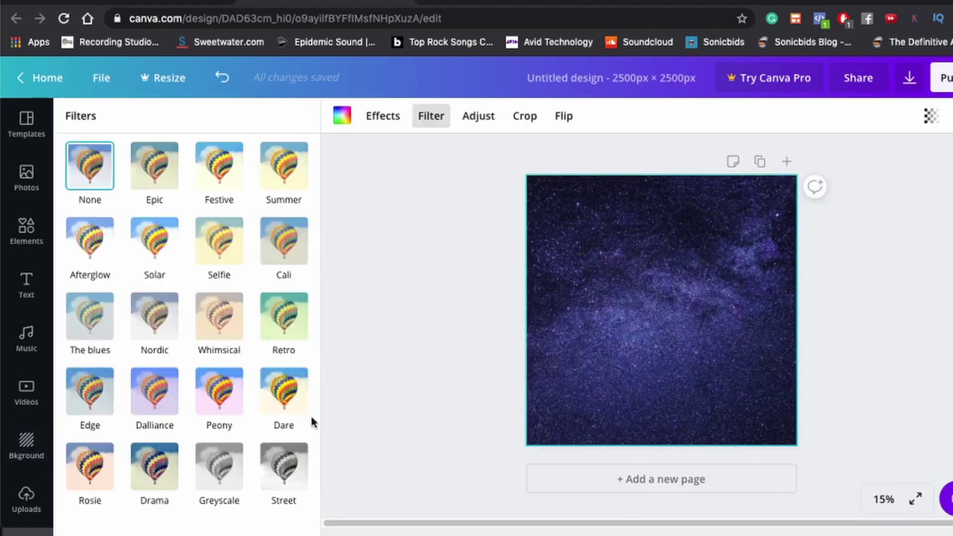
click(291, 456)
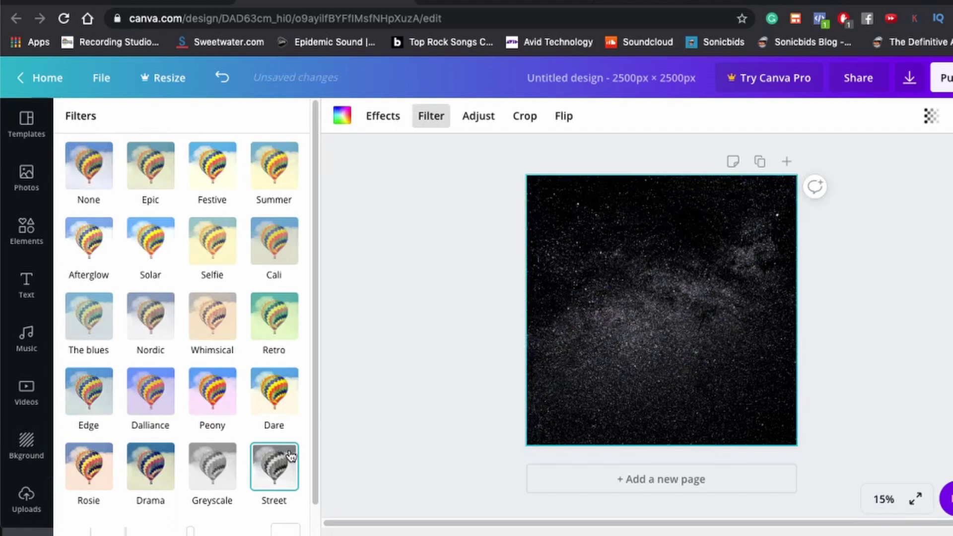
key(super+z)
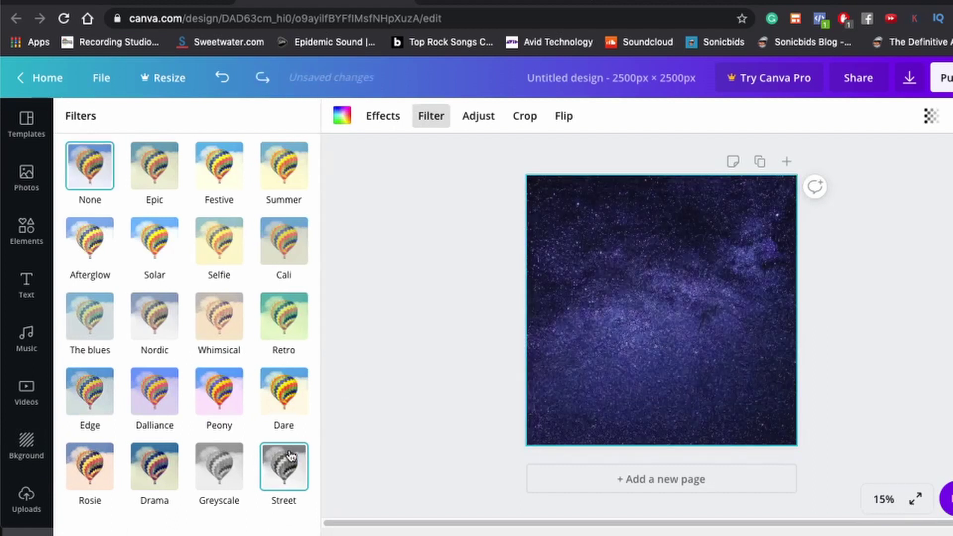
Step: Add the bearded man's cut-out over the starry sky, resized and shifted to fill the square
click(26, 499)
click(130, 225)
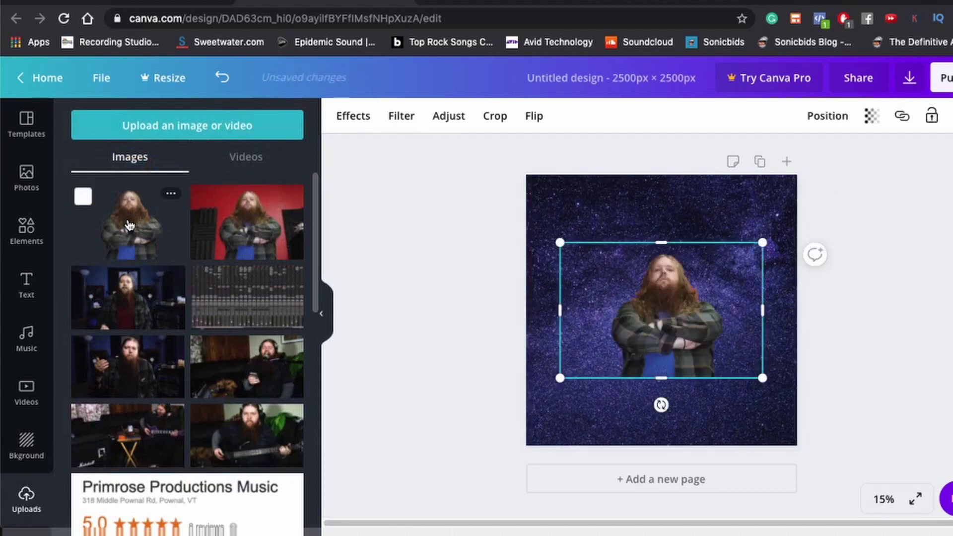
drag(560, 243, 423, 151)
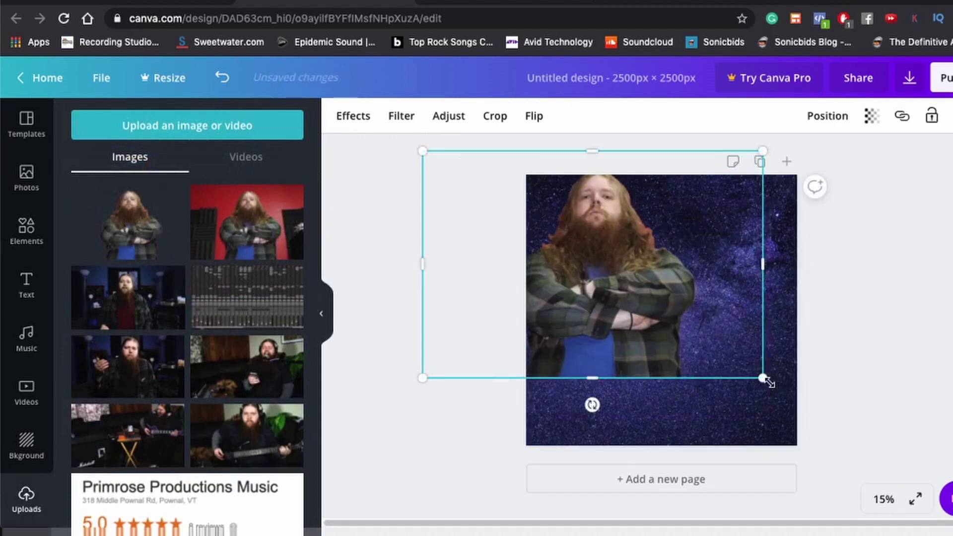
drag(768, 382, 805, 325)
click(678, 303)
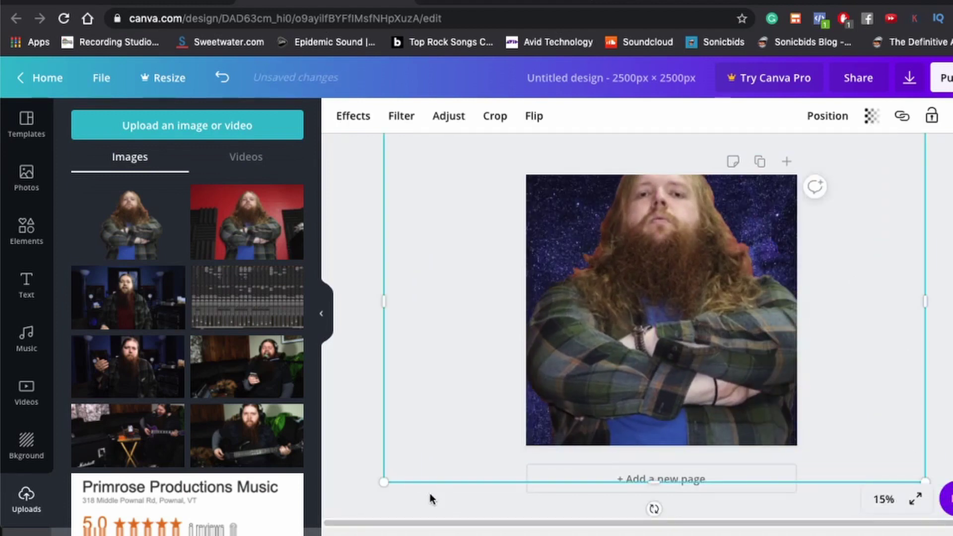
drag(397, 479, 443, 442)
drag(601, 381, 569, 400)
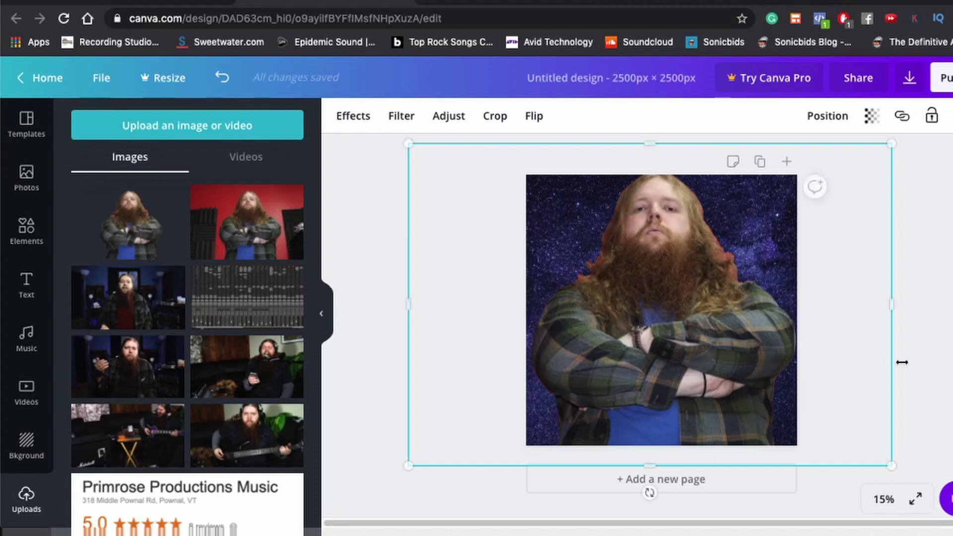
key(Delete)
key(ctrl+z)
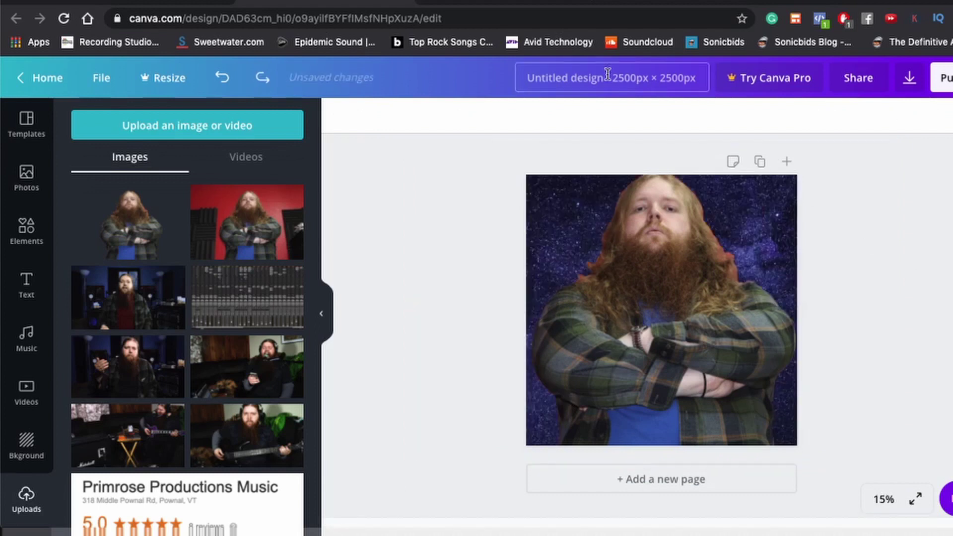
Step: Open dave source.jpg in Pixlr E as a new image at Ultra HD size
click(492, 2)
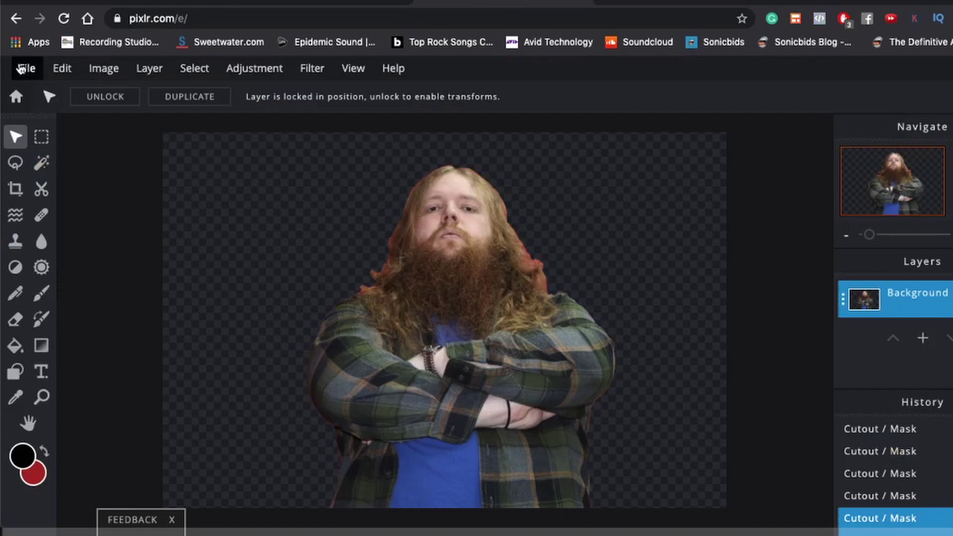
click(27, 68)
click(35, 93)
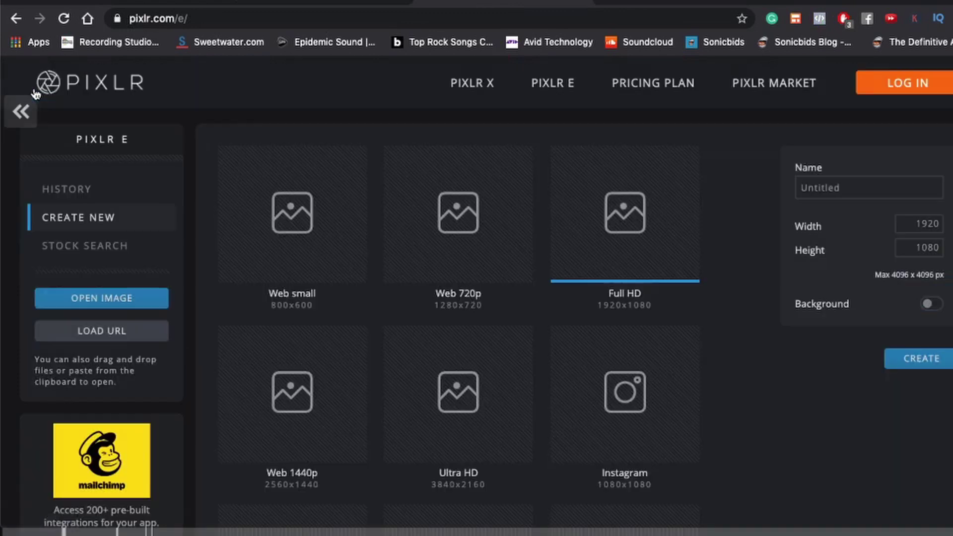
click(111, 297)
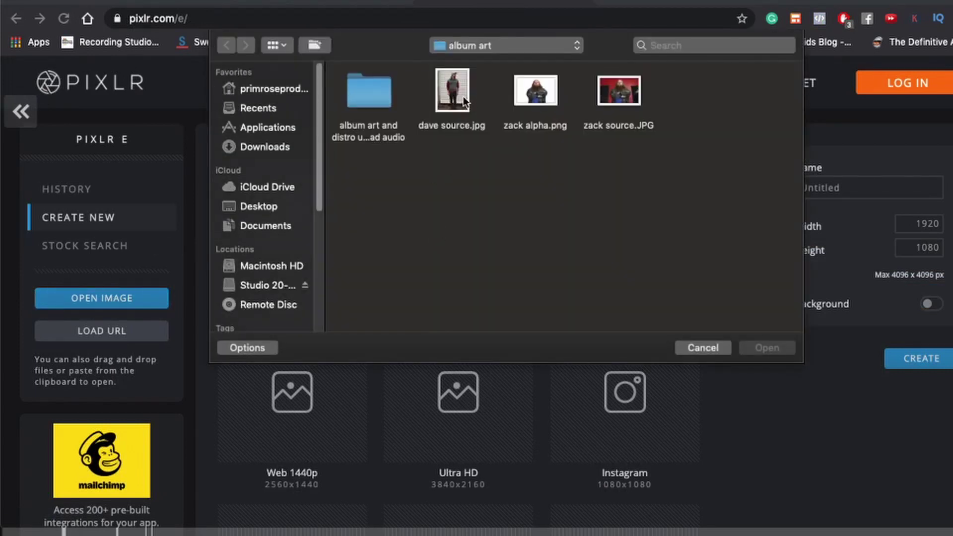
double_click(458, 99)
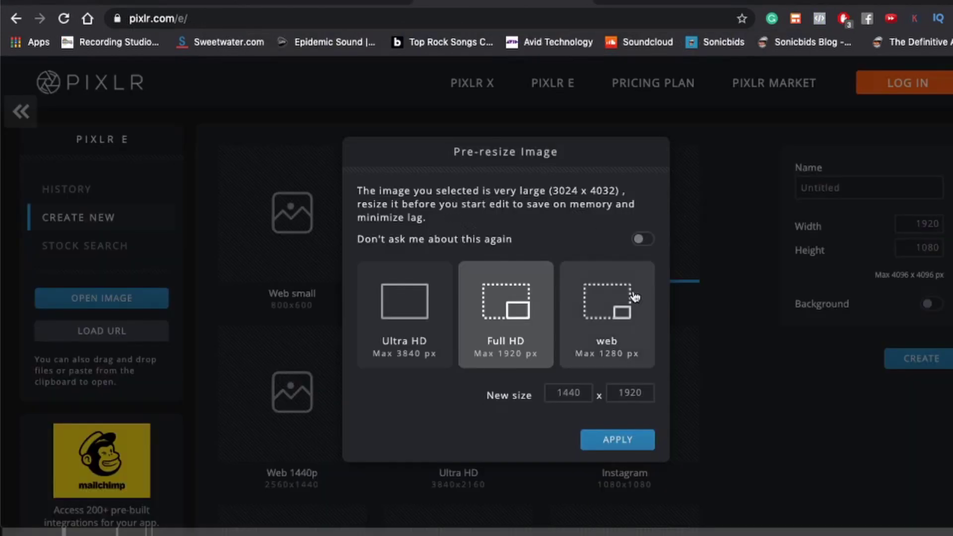
click(404, 357)
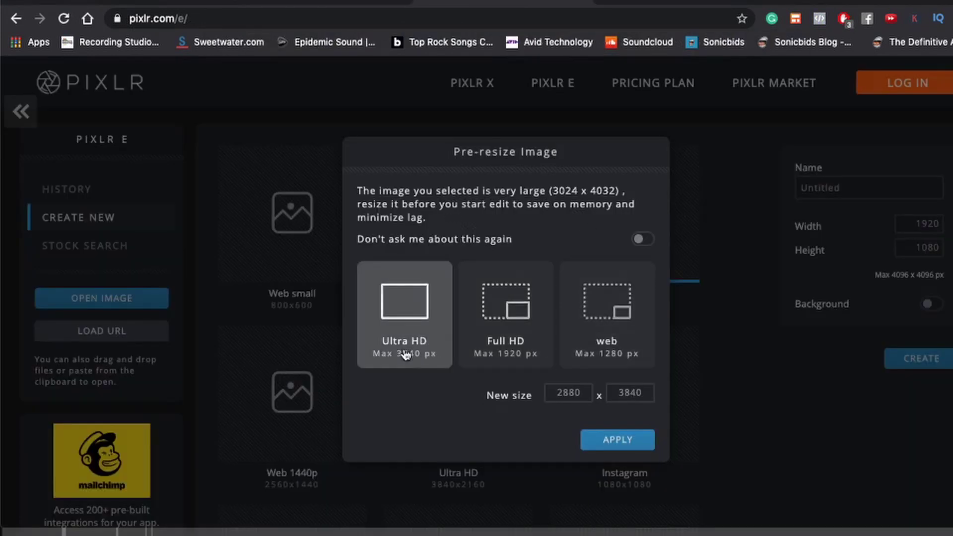
click(618, 441)
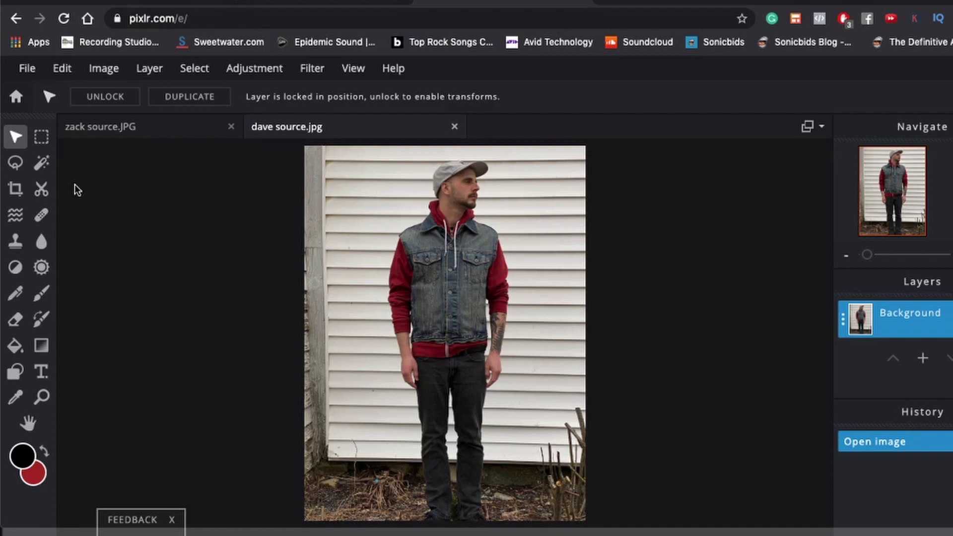
Step: Switch to the Cutout tool's manual brush and mask the wall above the man's cap
click(41, 188)
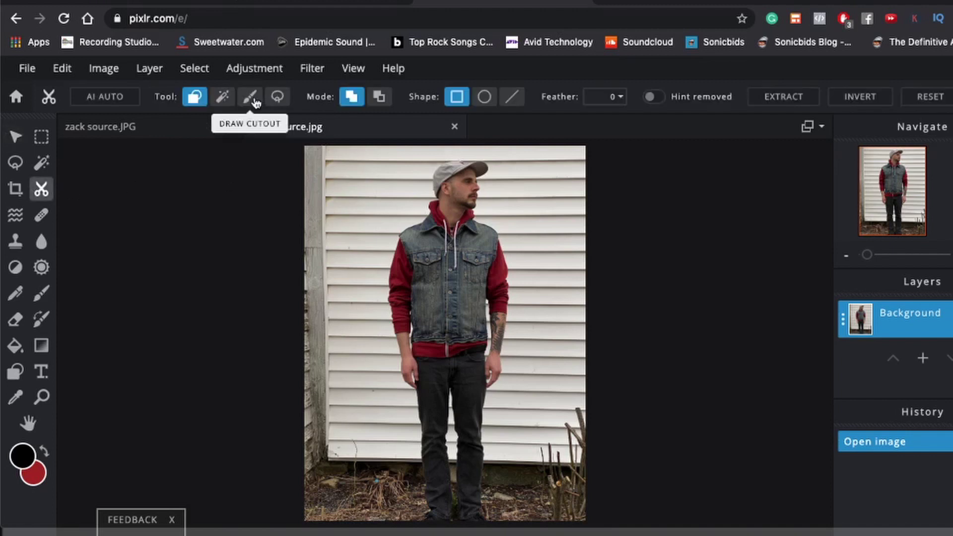
click(250, 96)
scroll(472, 237, down, 2)
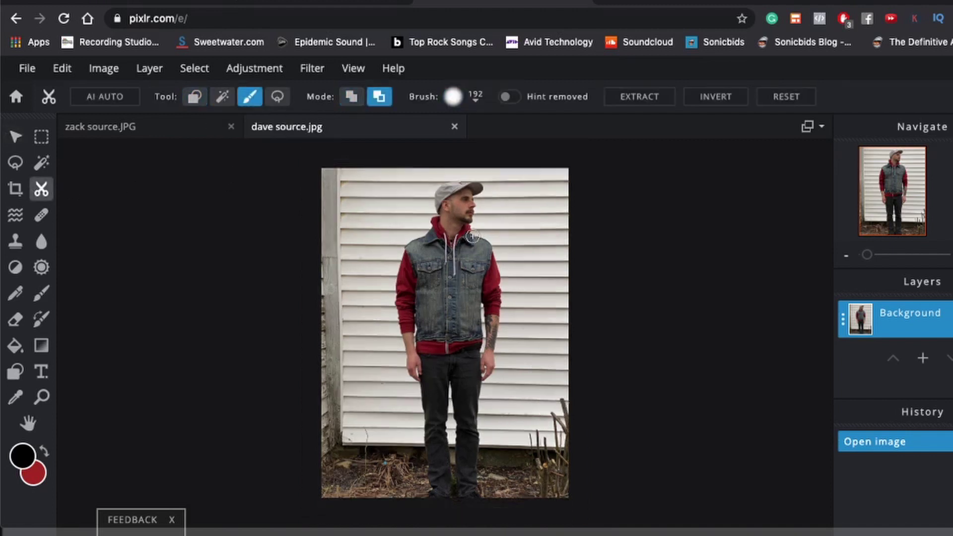
scroll(472, 237, up, 5)
scroll(464, 176, down, 4)
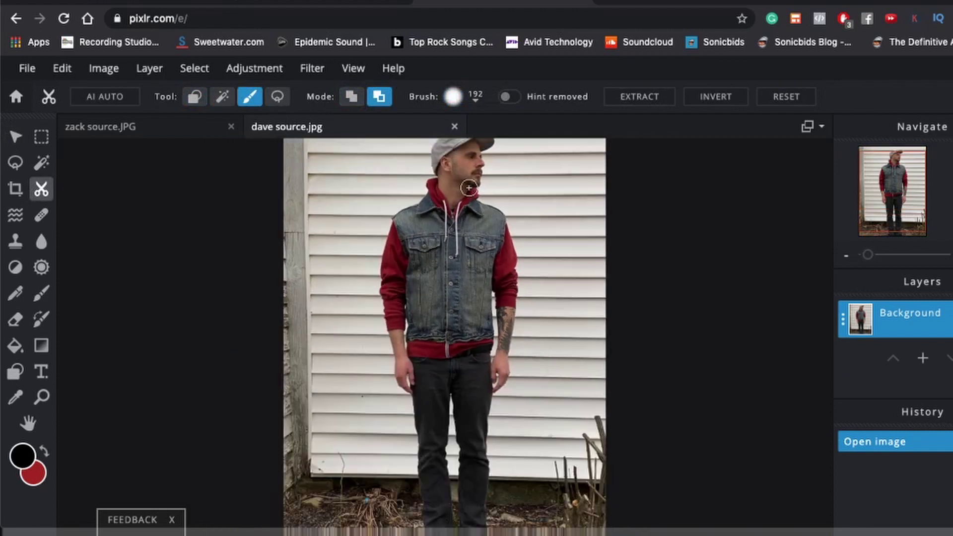
scroll(449, 184, up, 4)
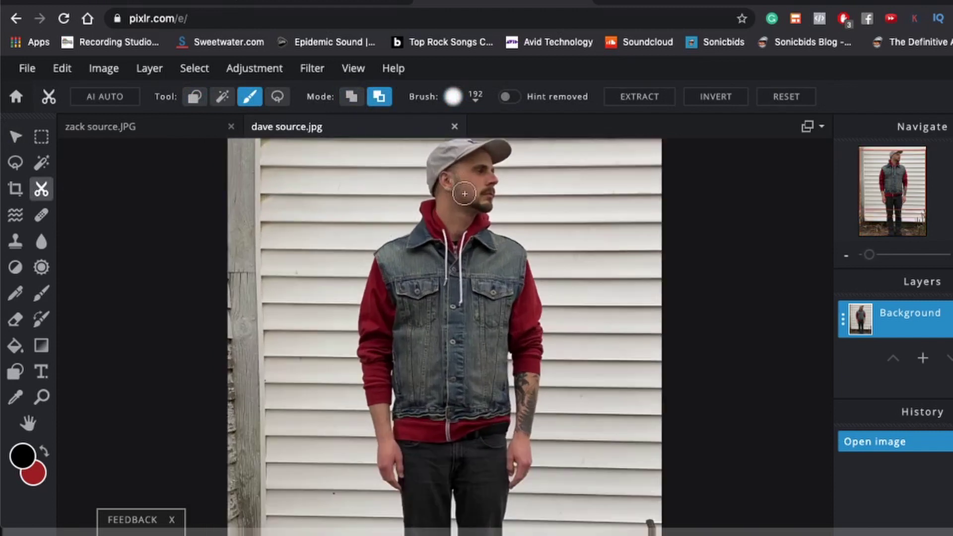
scroll(457, 150, down, 3)
scroll(457, 150, up, 5)
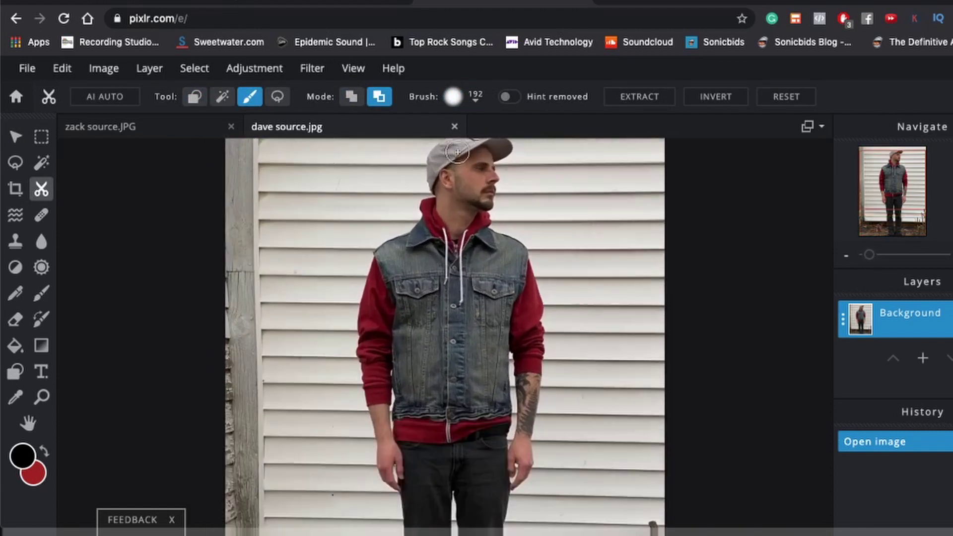
scroll(457, 157, down, 3)
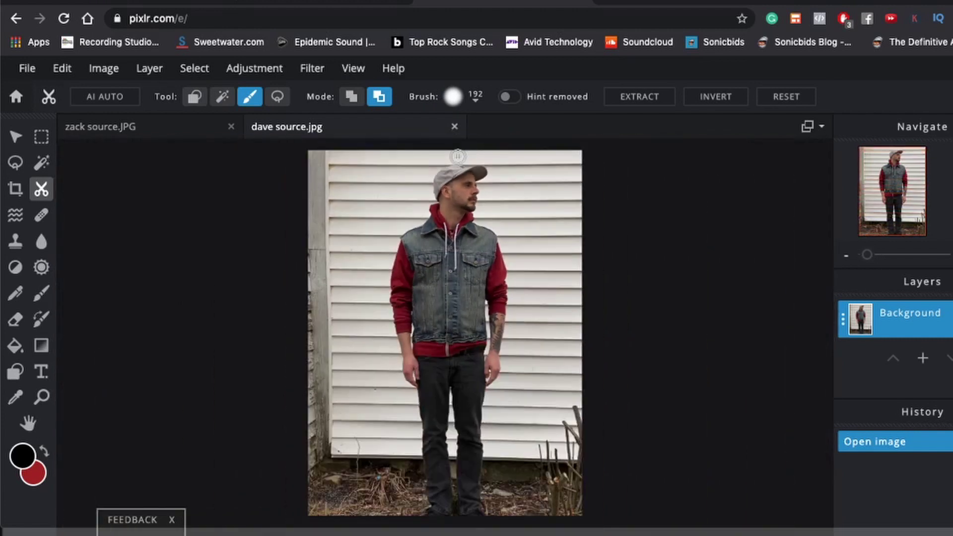
scroll(461, 150, up, 2)
scroll(461, 150, up, 2)
scroll(484, 149, down, 2)
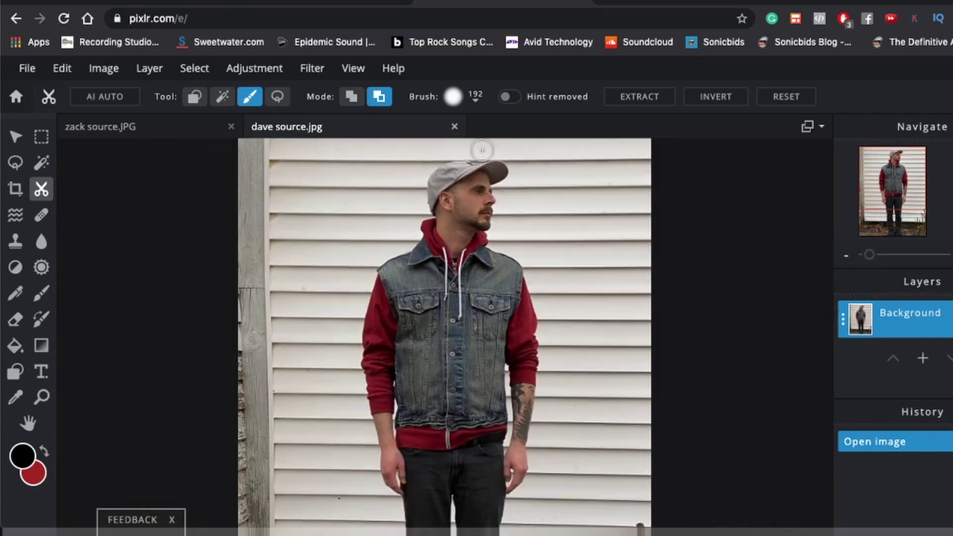
mouse_move(481, 149)
mouse_down()
mouse_move(445, 151)
mouse_move(456, 149)
mouse_move(441, 171)
mouse_up()
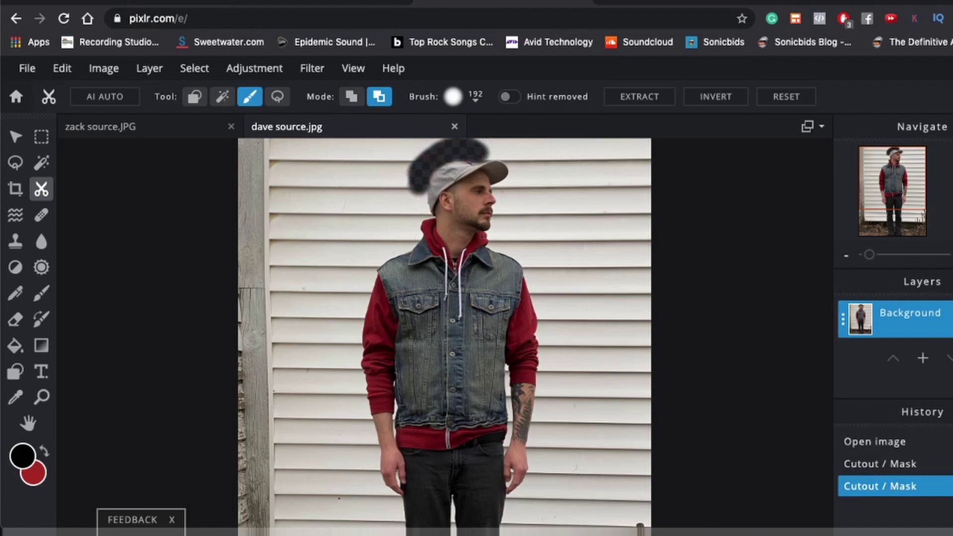
Step: Add an empty Layer 2 and make the Background layer active again
click(924, 366)
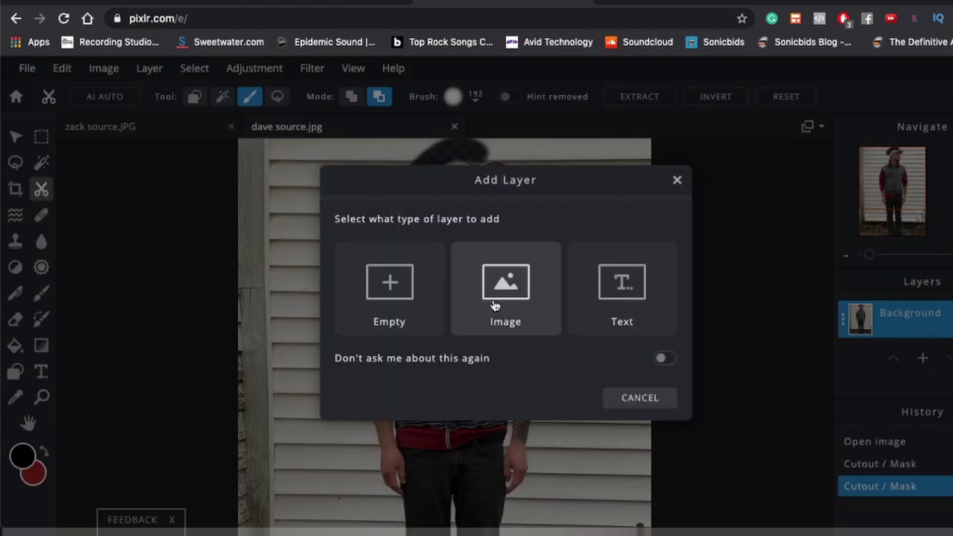
click(389, 286)
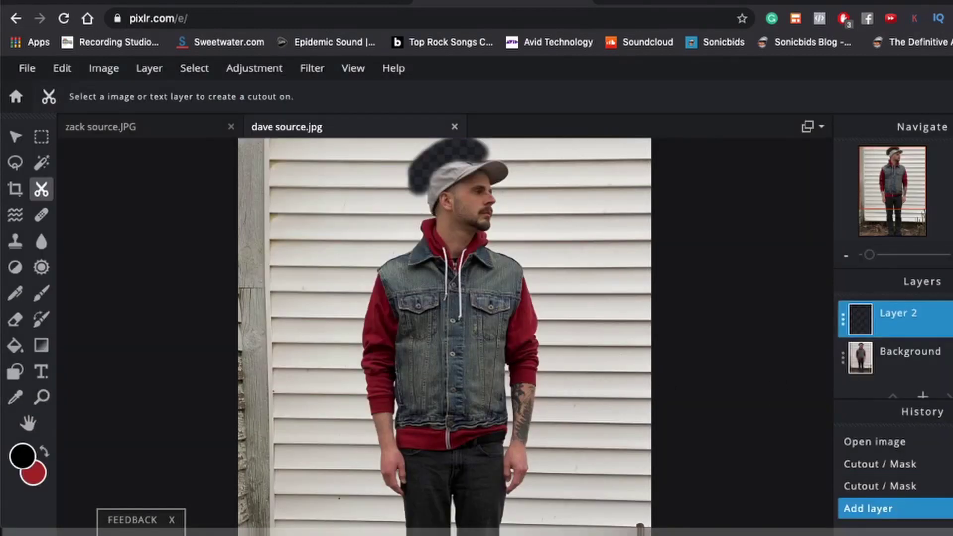
click(910, 353)
Step: Paint the cutout outline around the cap, left arm, neck, shoulder, right arm and right leg
click(894, 396)
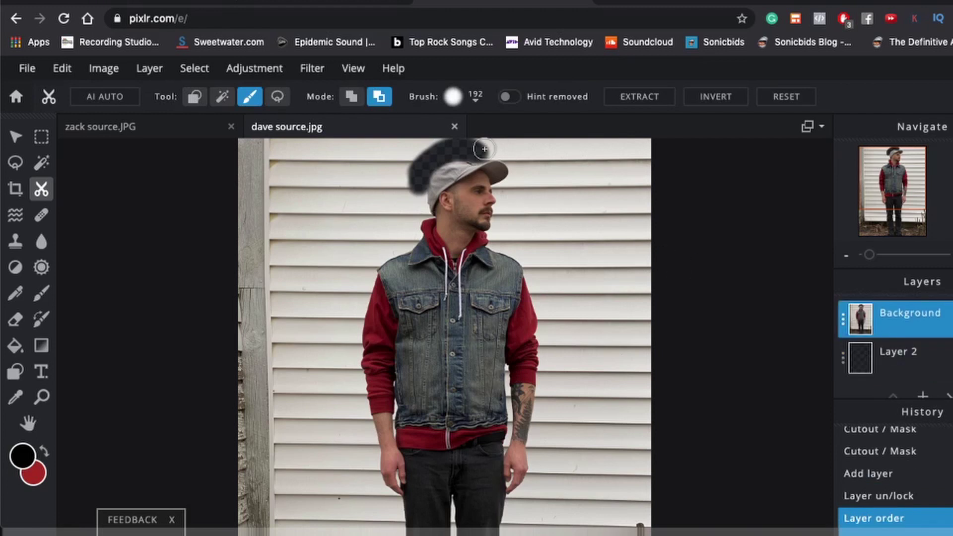
mouse_move(480, 149)
mouse_down()
mouse_move(517, 167)
mouse_move(509, 197)
mouse_up()
drag(419, 183, 419, 211)
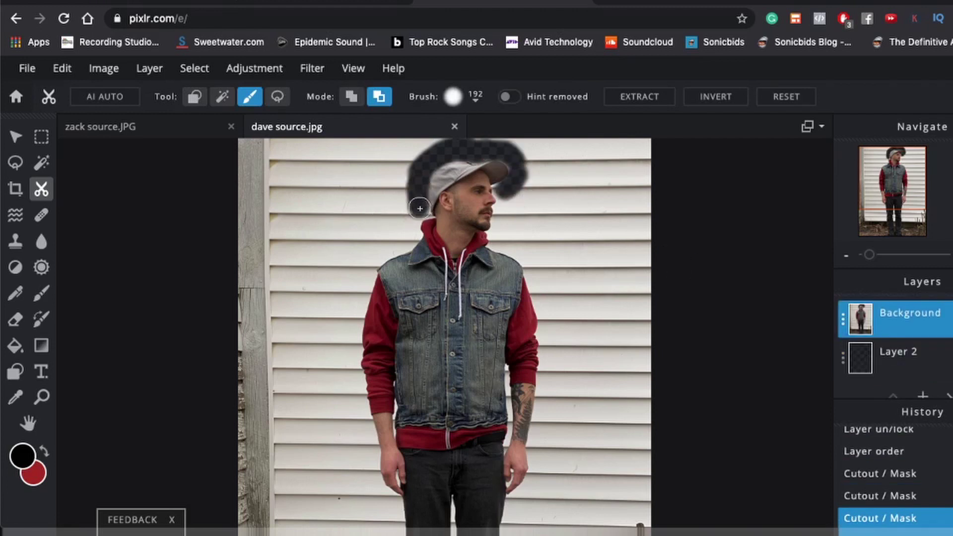
mouse_move(421, 213)
mouse_down()
mouse_move(367, 262)
mouse_move(356, 320)
mouse_move(353, 372)
mouse_move(371, 462)
mouse_move(320, 317)
mouse_move(353, 368)
mouse_move(370, 471)
mouse_move(423, 411)
mouse_move(421, 475)
mouse_up()
scroll(372, 469, up, 3)
scroll(373, 457, down, 5)
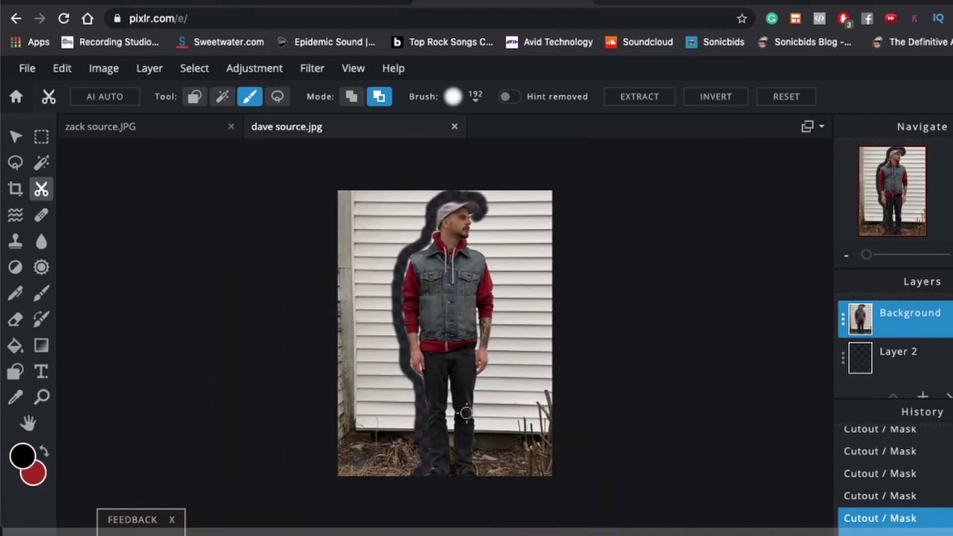
drag(480, 385, 475, 454)
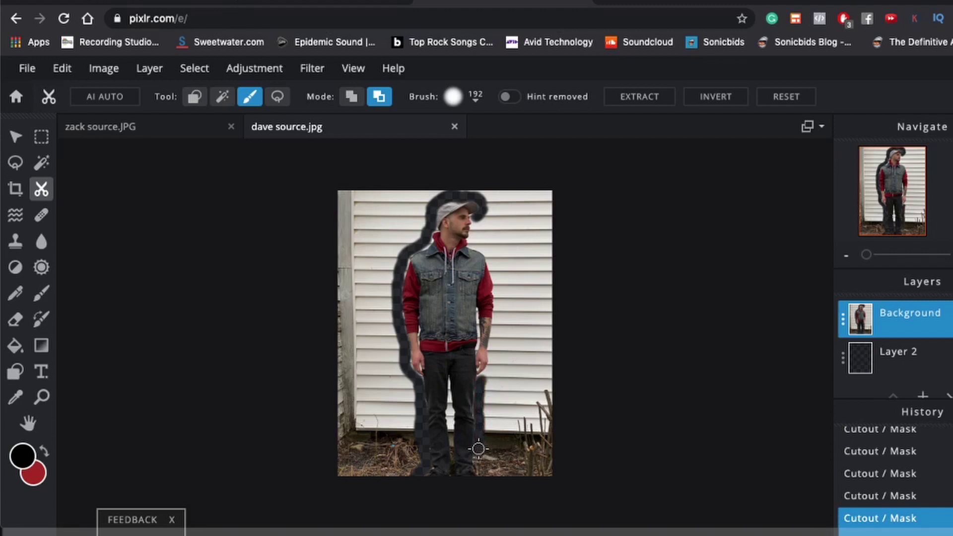
mouse_move(481, 216)
mouse_down()
mouse_move(498, 322)
mouse_move(493, 380)
mouse_up()
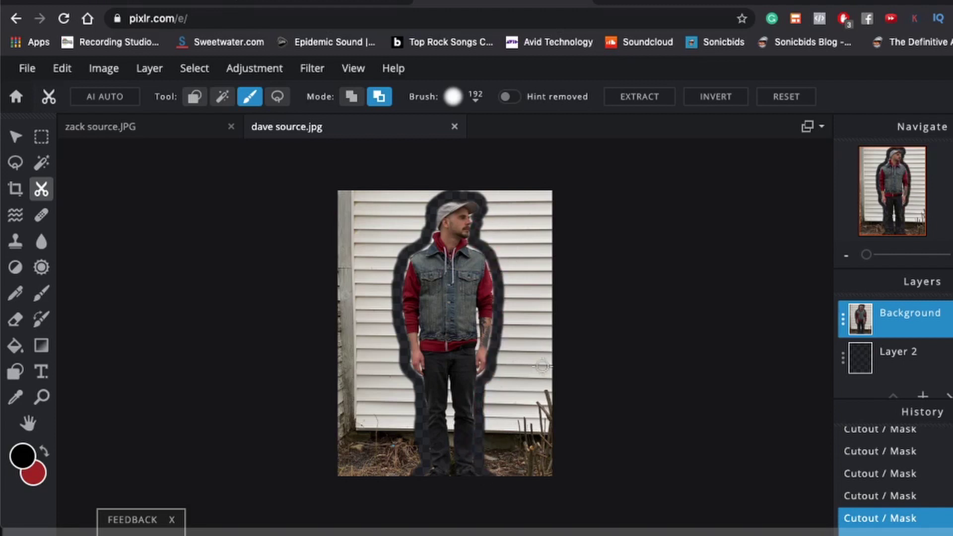
key(ctrl+z)
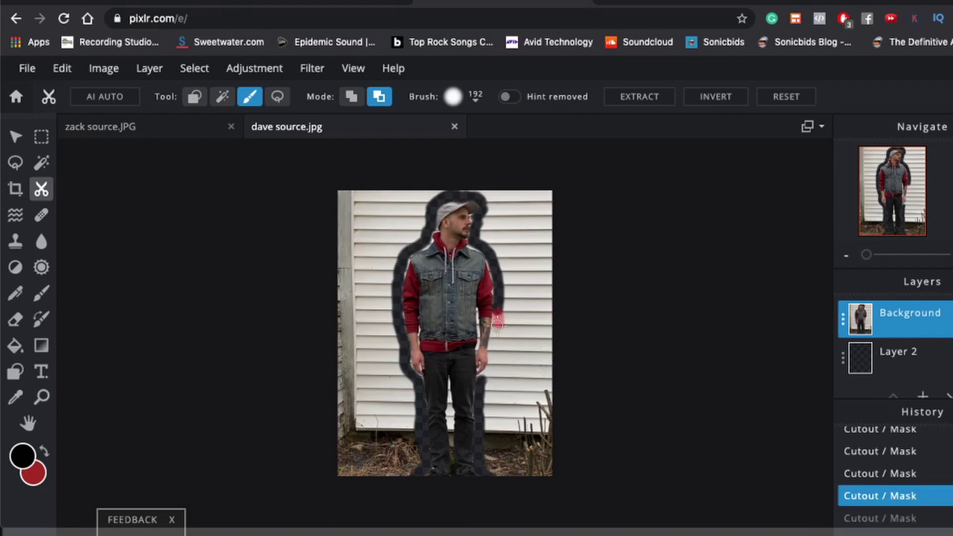
mouse_move(498, 306)
mouse_down()
mouse_move(491, 363)
mouse_move(474, 390)
mouse_up()
Step: Reduce the Cutout brush size to 47 and remove the thin strip between the legs
scroll(452, 377, up, 3)
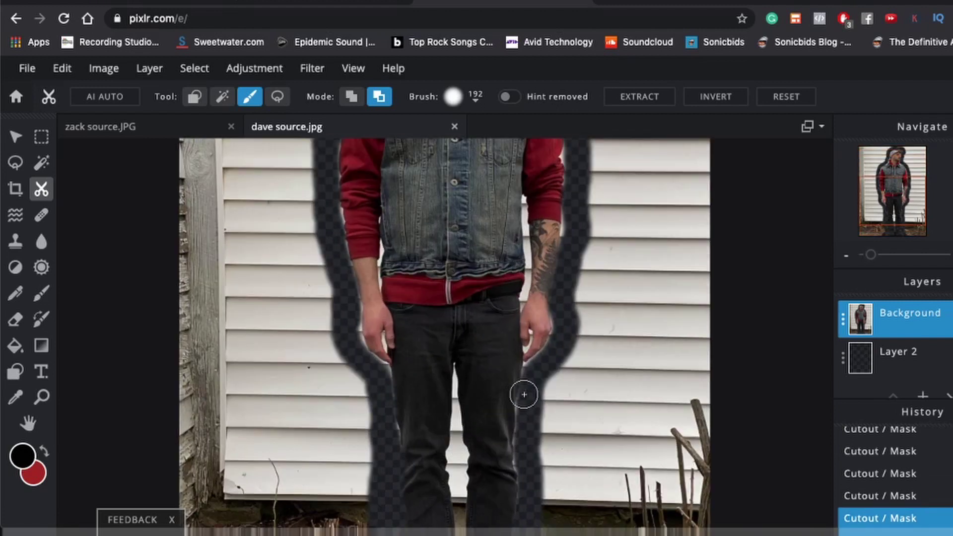
click(475, 99)
drag(502, 159, 464, 159)
drag(453, 365, 455, 534)
drag(465, 460, 465, 459)
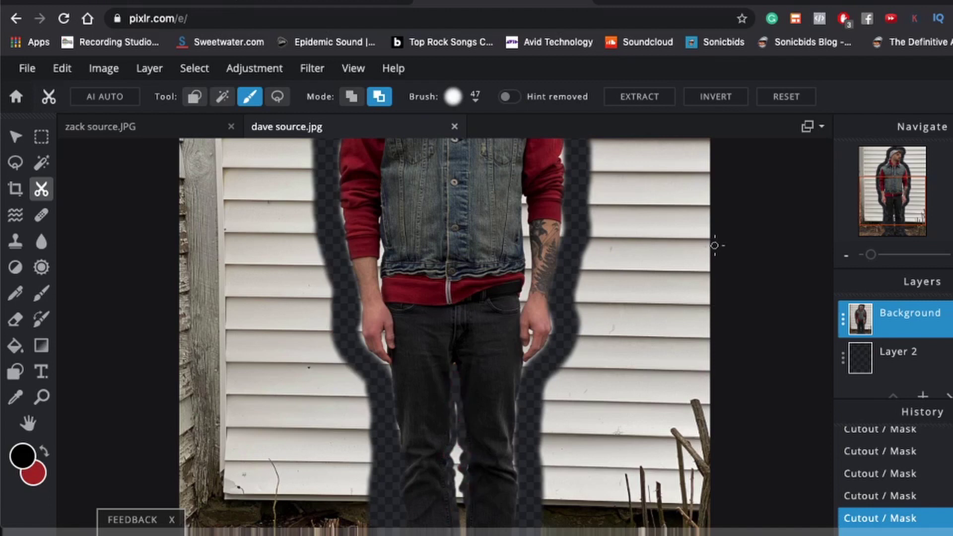
Step: Zoom in and remove the wall between the lower legs and along the hands, arms and legs
drag(870, 255, 878, 256)
drag(892, 203, 891, 230)
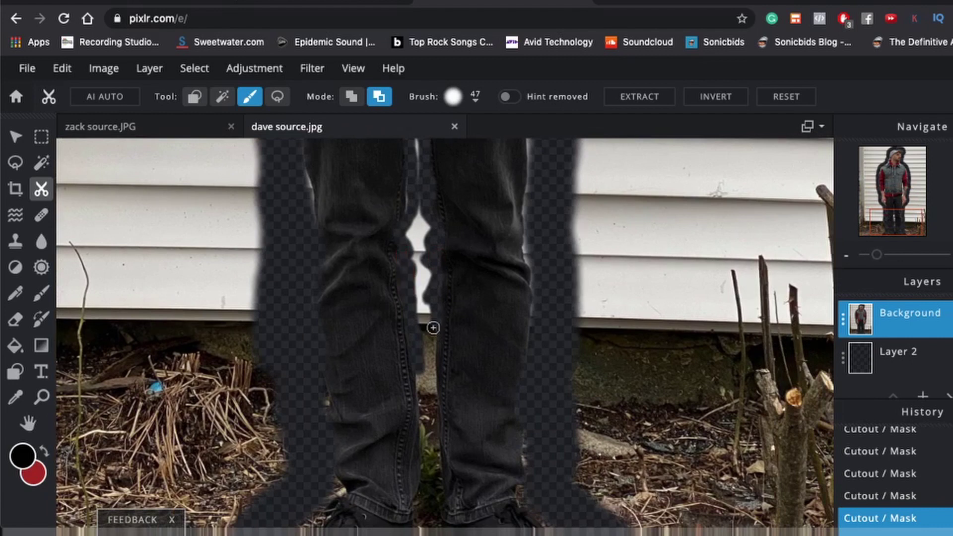
mouse_move(432, 450)
mouse_down()
mouse_move(435, 525)
mouse_move(421, 502)
mouse_move(426, 474)
mouse_move(428, 517)
mouse_move(418, 208)
mouse_up()
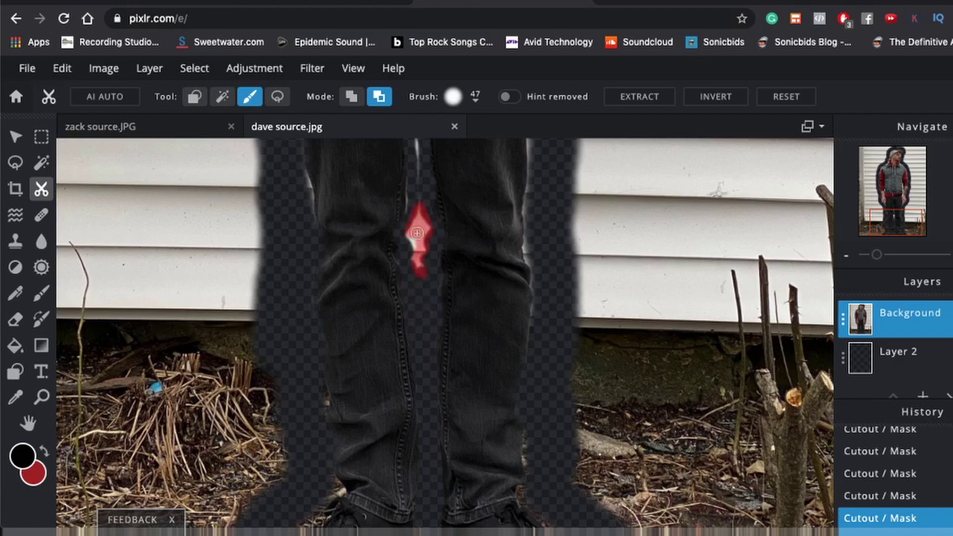
scroll(443, 385, up, 5)
drag(304, 225, 305, 246)
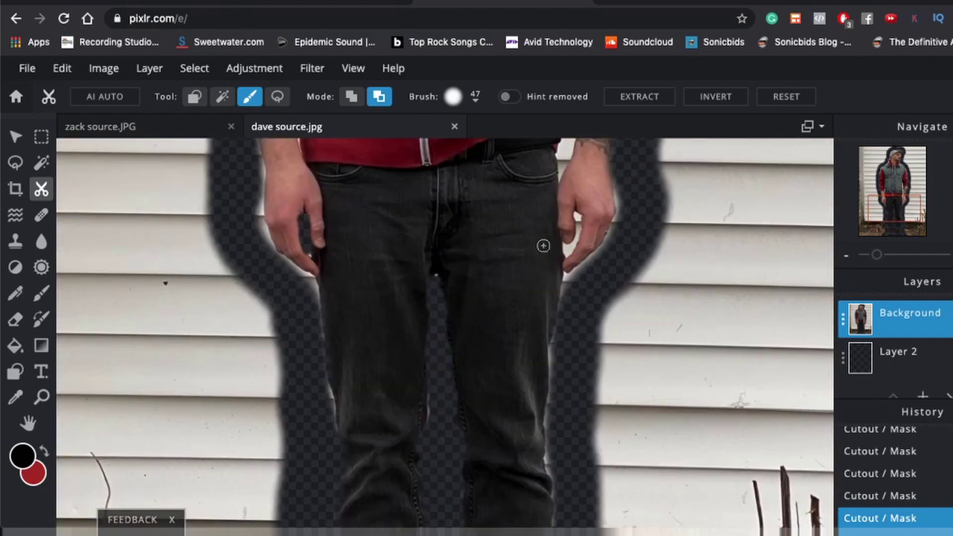
drag(564, 247, 565, 247)
mouse_move(292, 264)
mouse_down()
mouse_move(313, 287)
mouse_move(332, 426)
mouse_up()
mouse_move(259, 156)
mouse_down()
mouse_move(260, 208)
mouse_move(287, 261)
mouse_up()
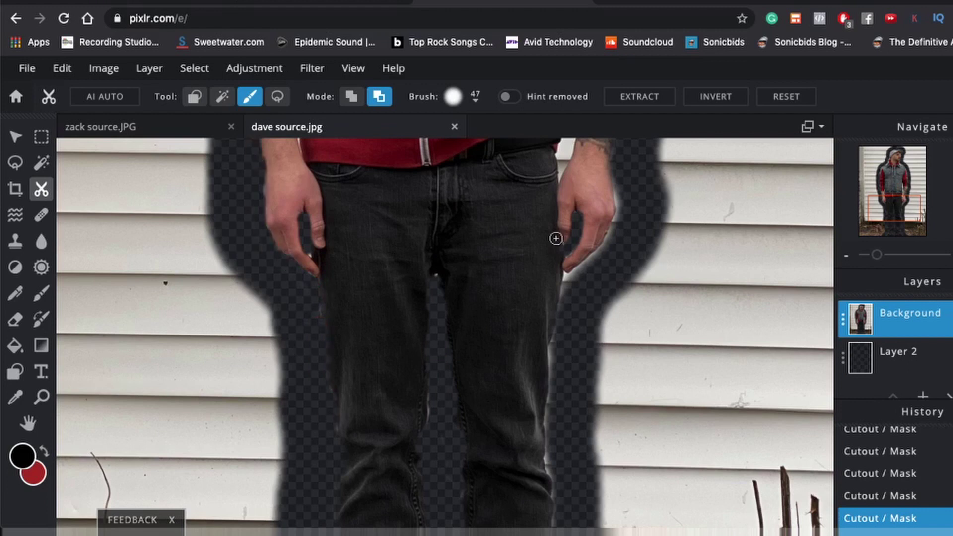
mouse_move(612, 157)
mouse_down()
mouse_move(616, 234)
mouse_move(594, 294)
mouse_up()
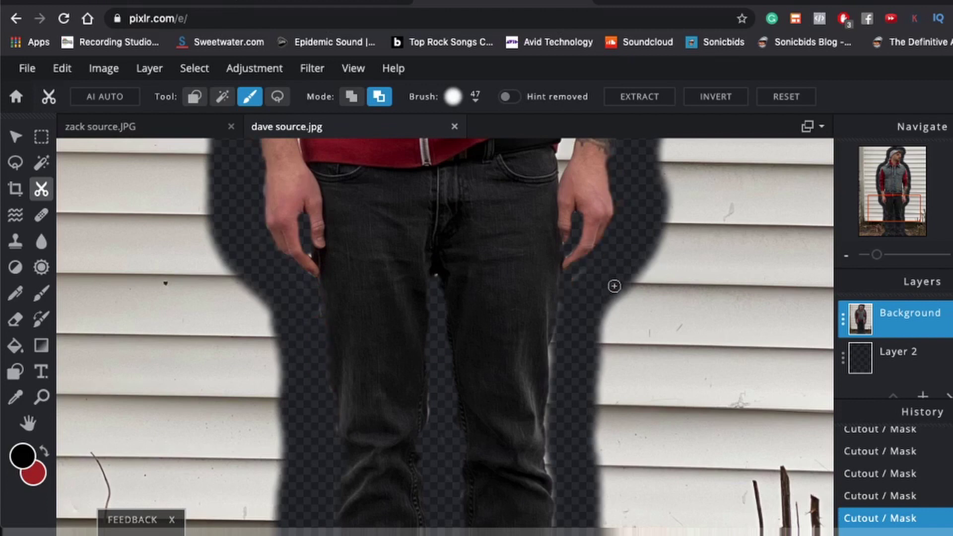
drag(570, 280, 571, 281)
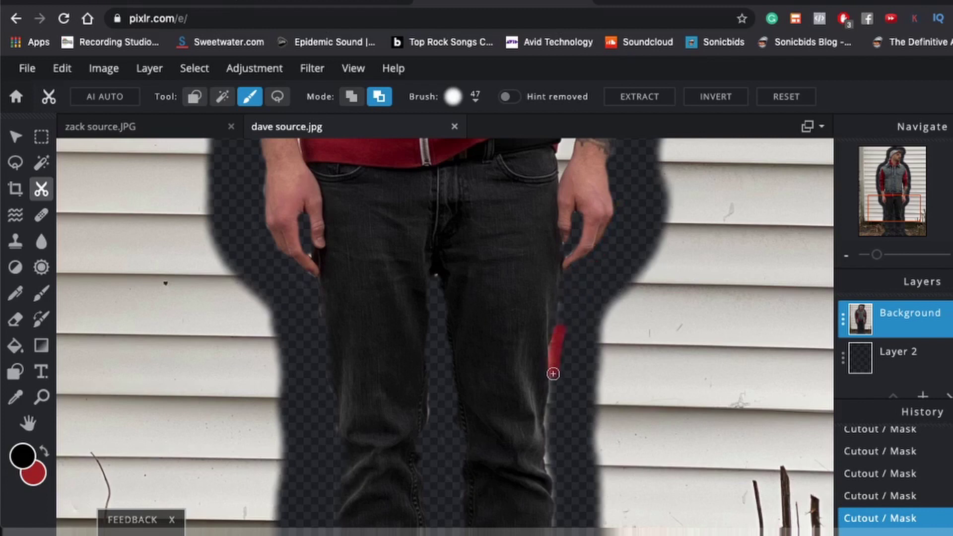
drag(553, 374, 554, 375)
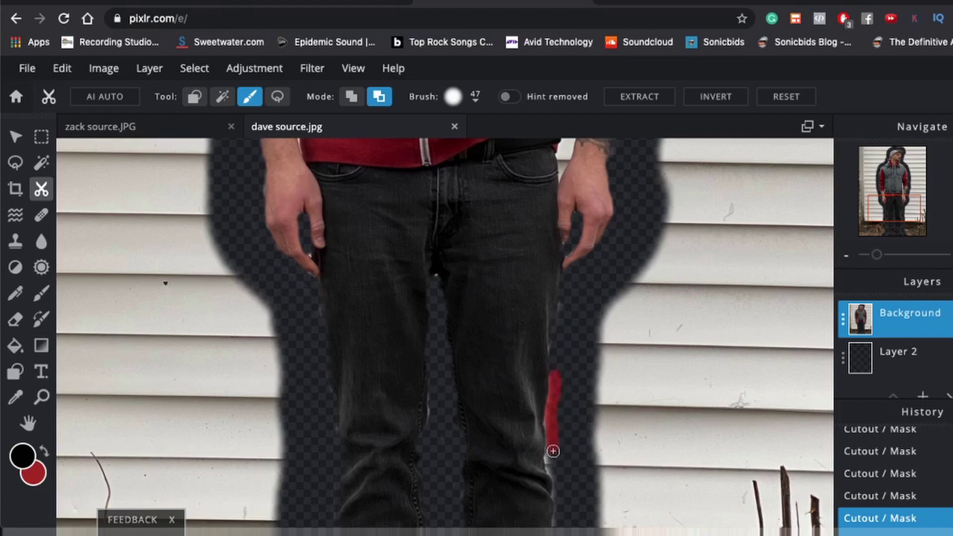
Step: With the size-47 Cutout brush, trim the wall along both legs and the left shoe
drag(551, 462, 553, 497)
scroll(553, 496, down, 5)
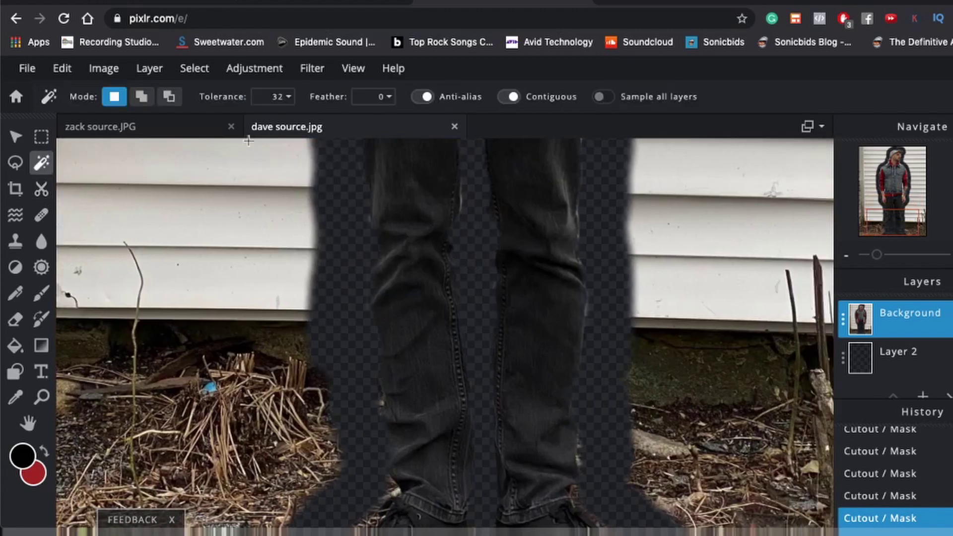
drag(600, 167, 613, 228)
drag(617, 410, 598, 492)
drag(344, 348, 348, 377)
mouse_move(350, 462)
mouse_down()
mouse_move(329, 500)
mouse_move(357, 497)
mouse_up()
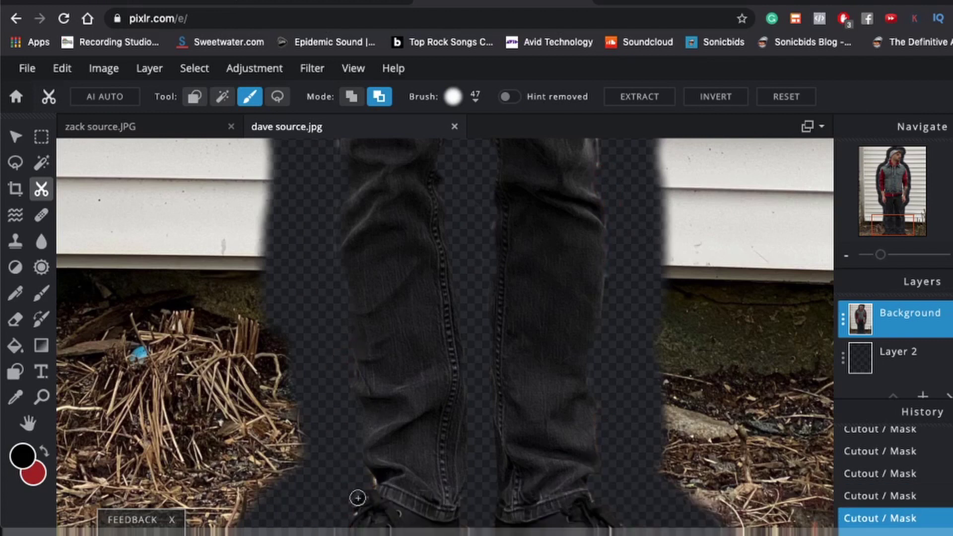
Step: Trim the wall along the vest's left and right edges and the right forearm and wrist
drag(894, 224, 894, 180)
drag(263, 361, 261, 455)
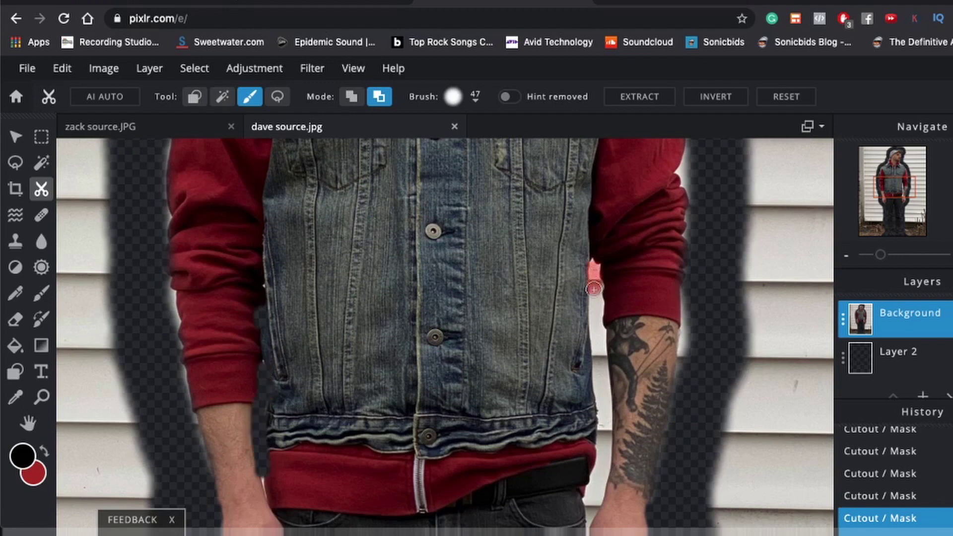
drag(593, 289, 600, 342)
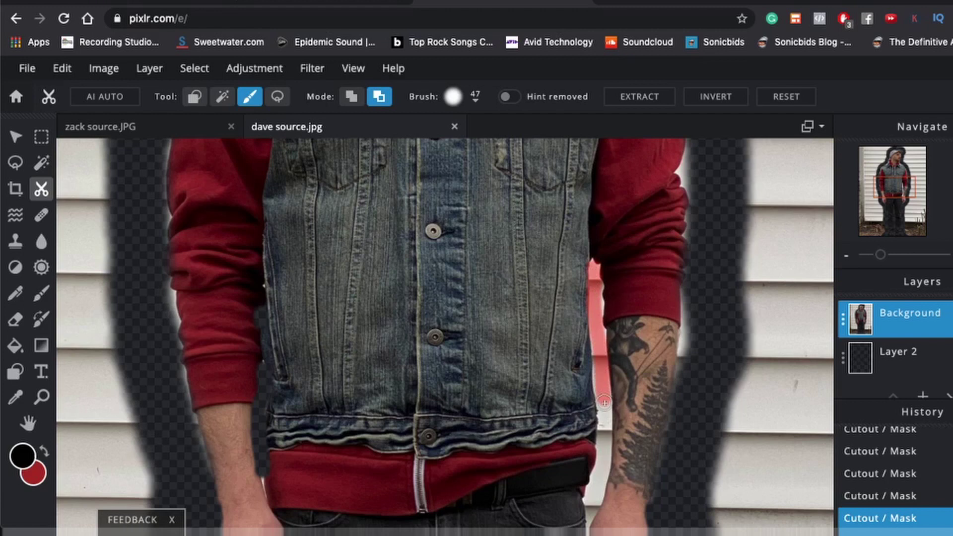
drag(605, 412, 587, 516)
drag(605, 474, 590, 500)
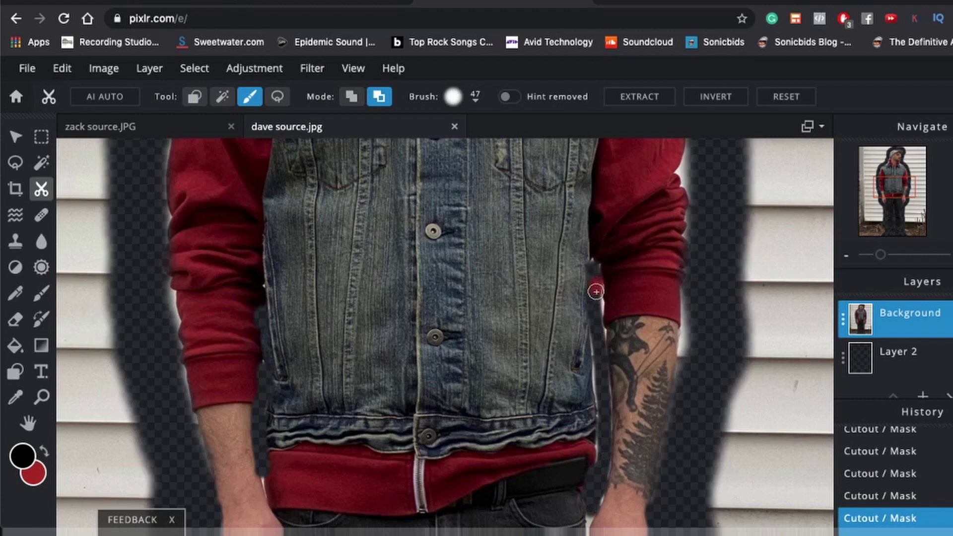
drag(597, 309, 598, 311)
drag(685, 290, 681, 394)
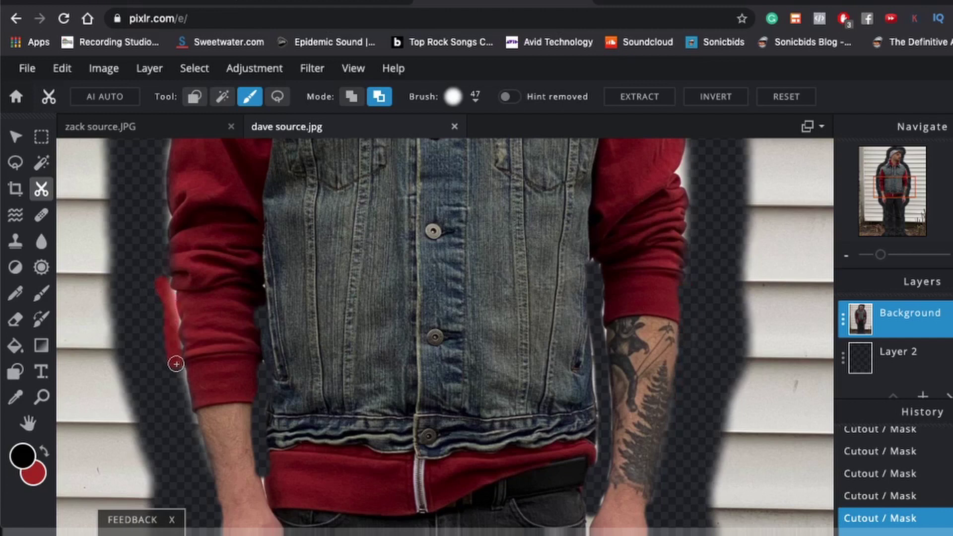
Step: Remove the siding along the left sleeve, shoulders and beside the hood
drag(181, 388, 197, 433)
drag(207, 474, 208, 476)
drag(162, 145, 163, 198)
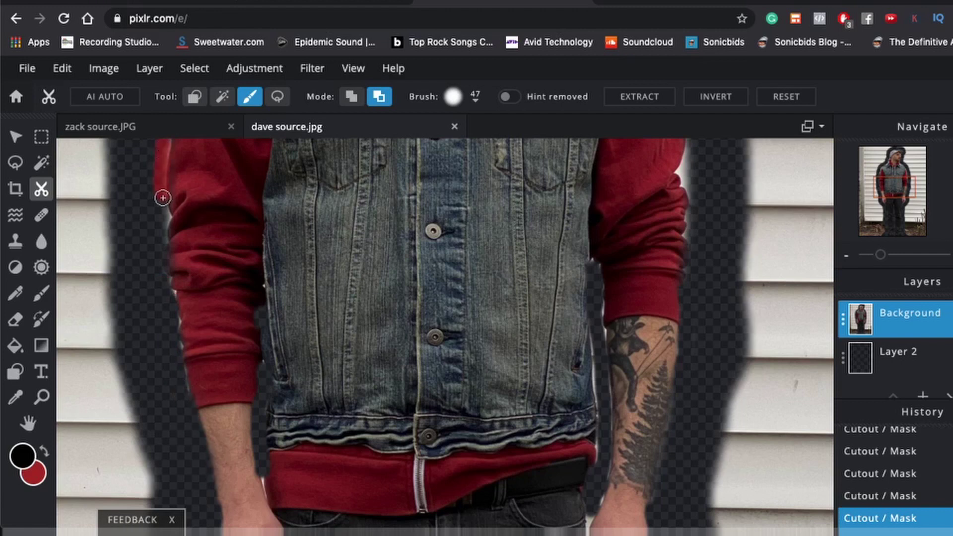
drag(161, 235, 162, 239)
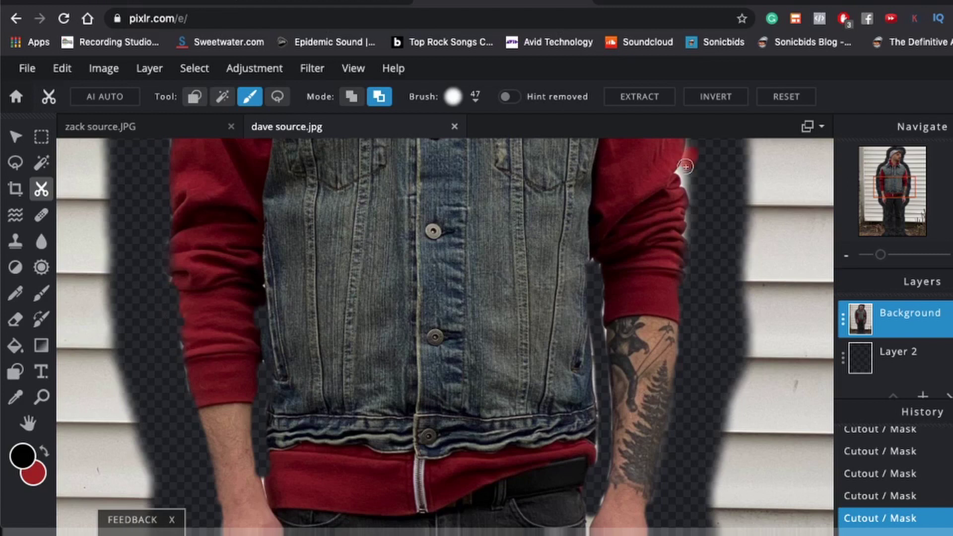
drag(683, 160, 690, 211)
scroll(681, 199, up, 5)
drag(646, 273, 691, 433)
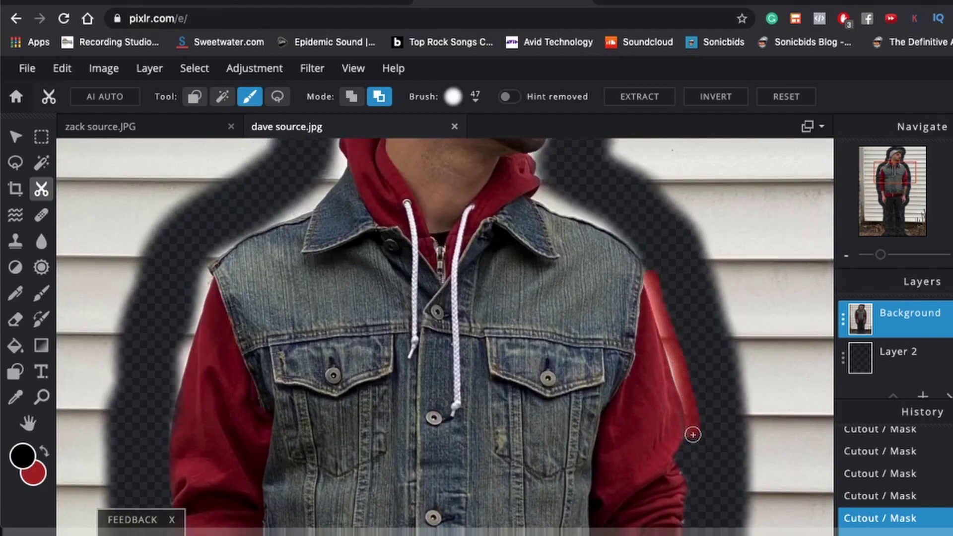
drag(539, 195, 555, 159)
mouse_move(169, 423)
mouse_down()
mouse_move(201, 271)
mouse_move(194, 313)
mouse_move(194, 279)
mouse_move(280, 215)
mouse_move(222, 248)
mouse_move(330, 179)
mouse_move(288, 212)
mouse_move(313, 174)
mouse_up()
Step: Tighten the cutout around the ear, hood, cap and face profile, redoing one stray stroke
scroll(312, 173, up, 5)
mouse_move(381, 294)
mouse_down()
mouse_move(399, 370)
mouse_move(365, 380)
mouse_move(363, 442)
mouse_up()
mouse_move(449, 201)
mouse_down()
mouse_move(598, 196)
mouse_move(631, 228)
mouse_up()
drag(598, 275, 578, 397)
scroll(604, 354, up, 5)
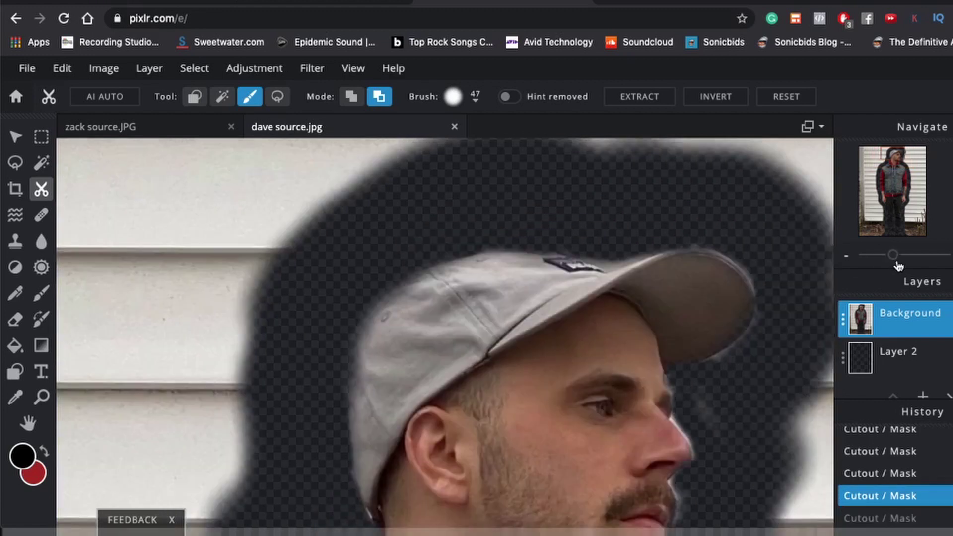
key(ctrl+z)
drag(668, 248, 708, 304)
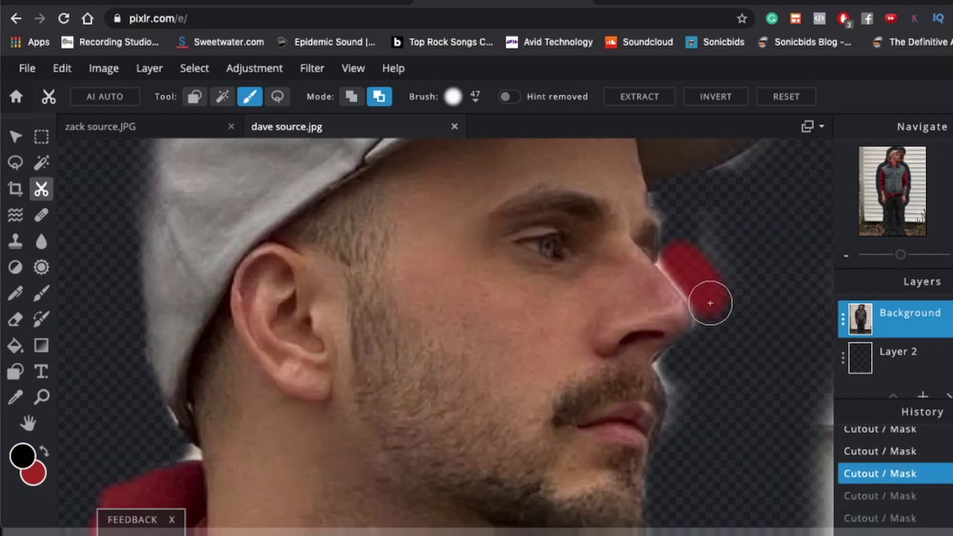
drag(665, 342, 683, 421)
drag(745, 293, 723, 208)
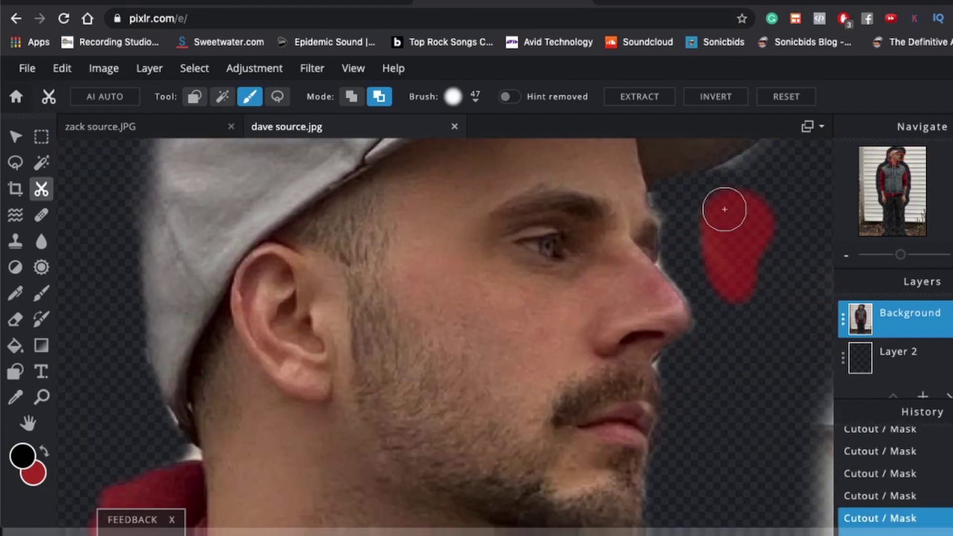
drag(900, 255, 868, 258)
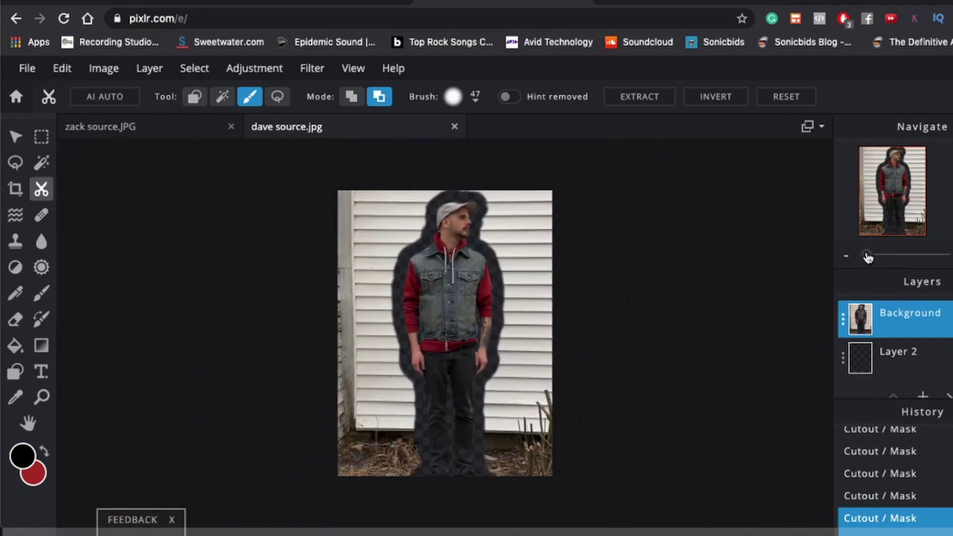
Step: Clear the remaining wall strips left and right of the man in the cap, leaving only transparency
click(195, 98)
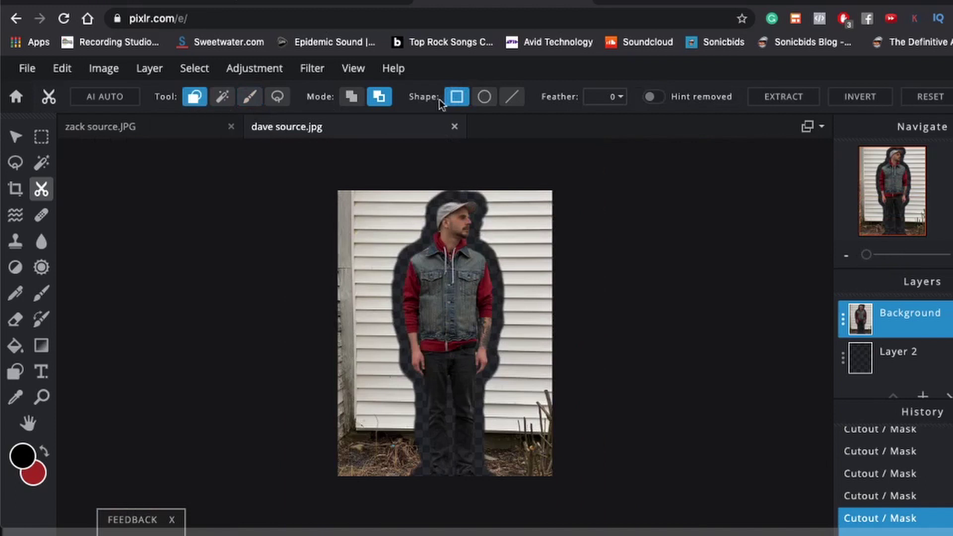
drag(610, 159, 611, 160)
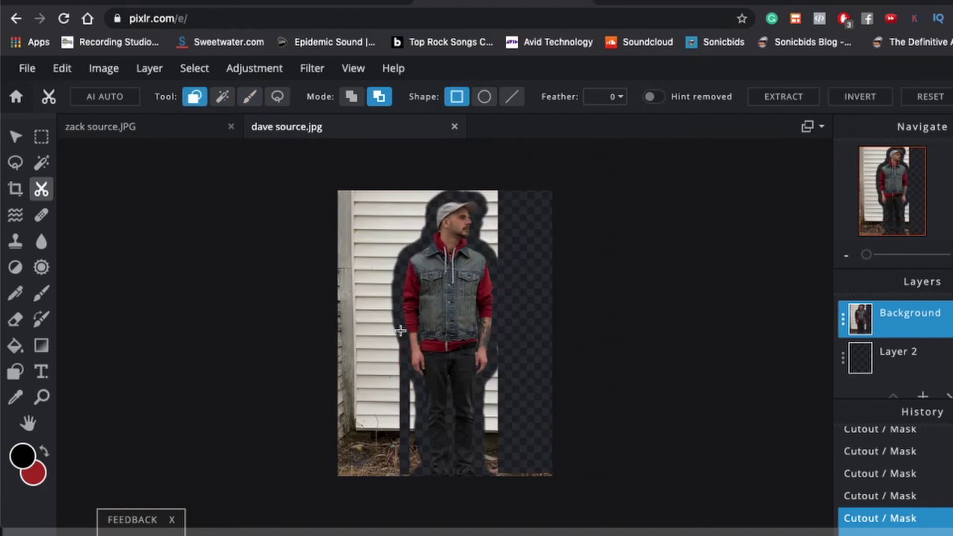
drag(330, 186, 329, 186)
key(b)
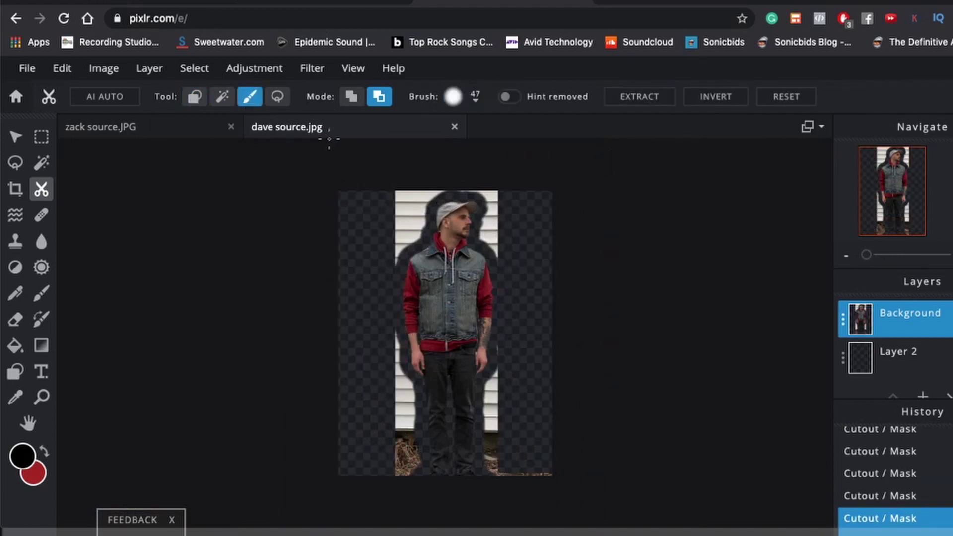
key(w)
click(415, 199)
key(ctrl+z)
key(b)
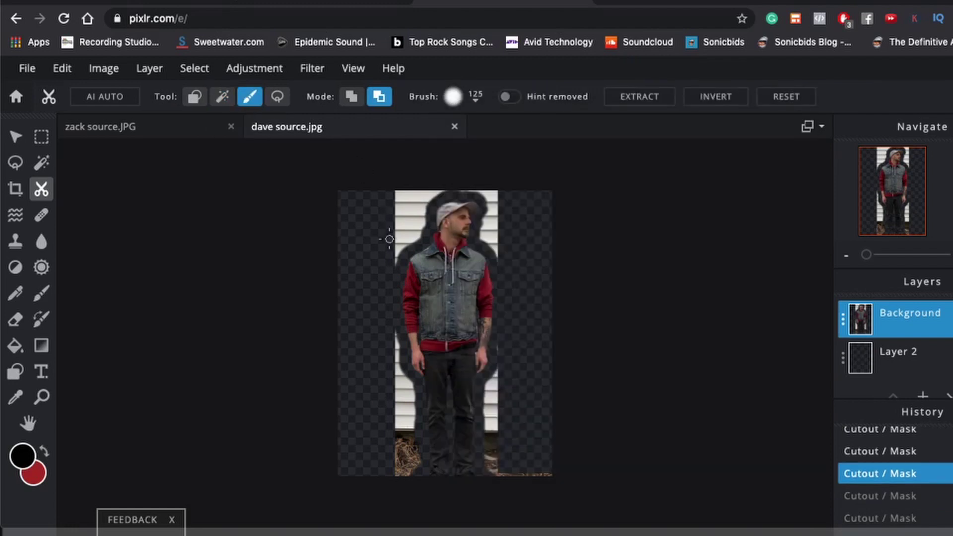
mouse_move(391, 253)
mouse_down()
mouse_move(397, 209)
mouse_move(386, 254)
mouse_up()
mouse_move(509, 185)
mouse_down()
mouse_move(499, 238)
mouse_move(491, 234)
mouse_up()
mouse_move(511, 325)
mouse_down()
mouse_move(511, 392)
mouse_move(527, 477)
mouse_up()
mouse_move(385, 318)
mouse_down()
mouse_move(397, 382)
mouse_move(390, 469)
mouse_up()
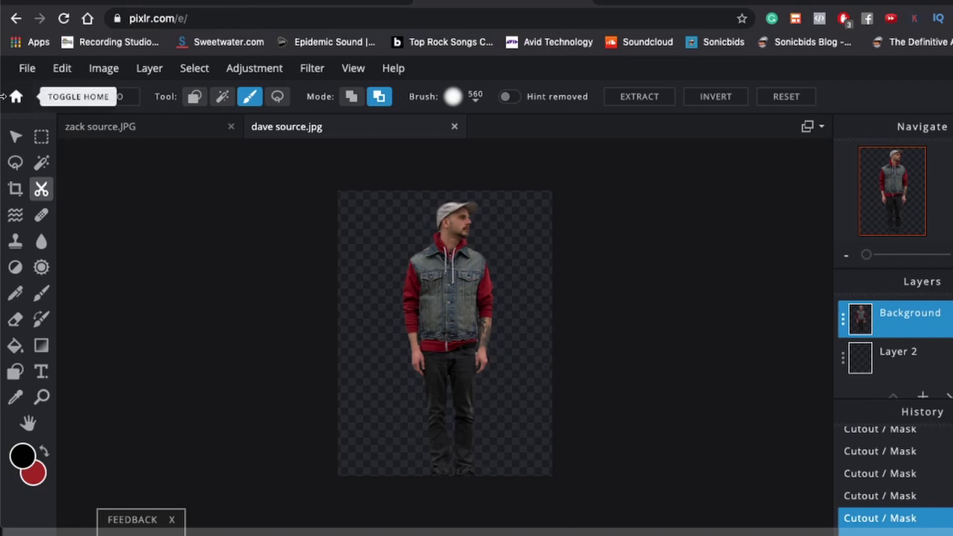
Step: Download the transparent cutout as a PNG named alpha dave.png
click(34, 73)
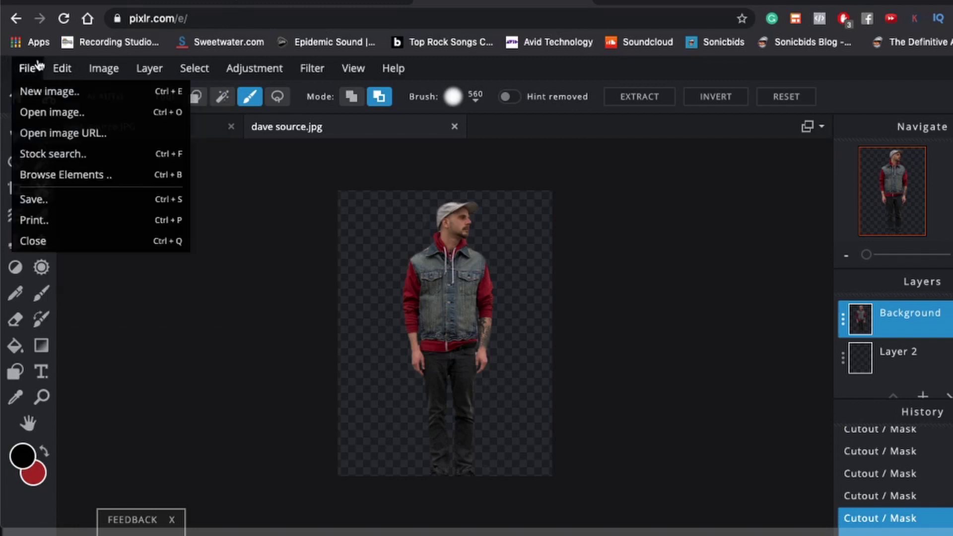
click(33, 207)
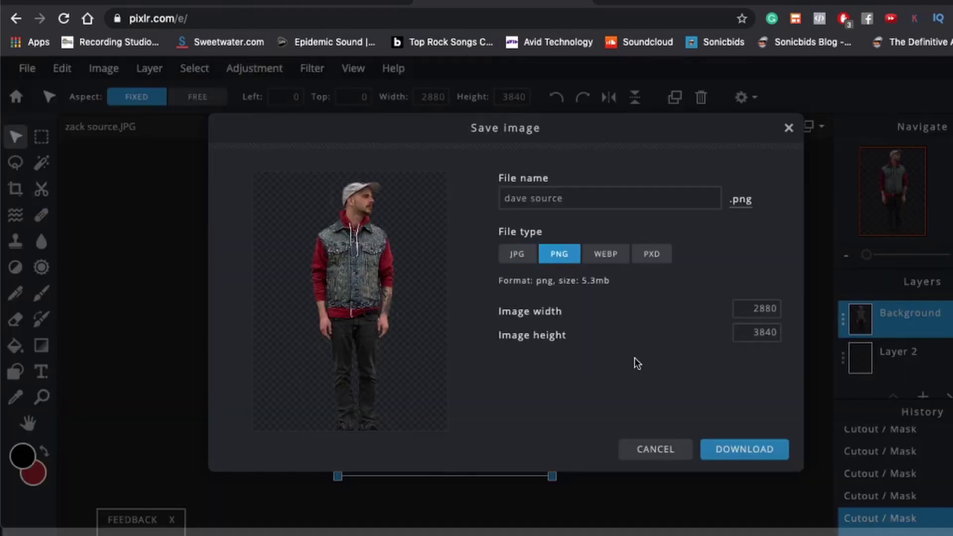
click(739, 449)
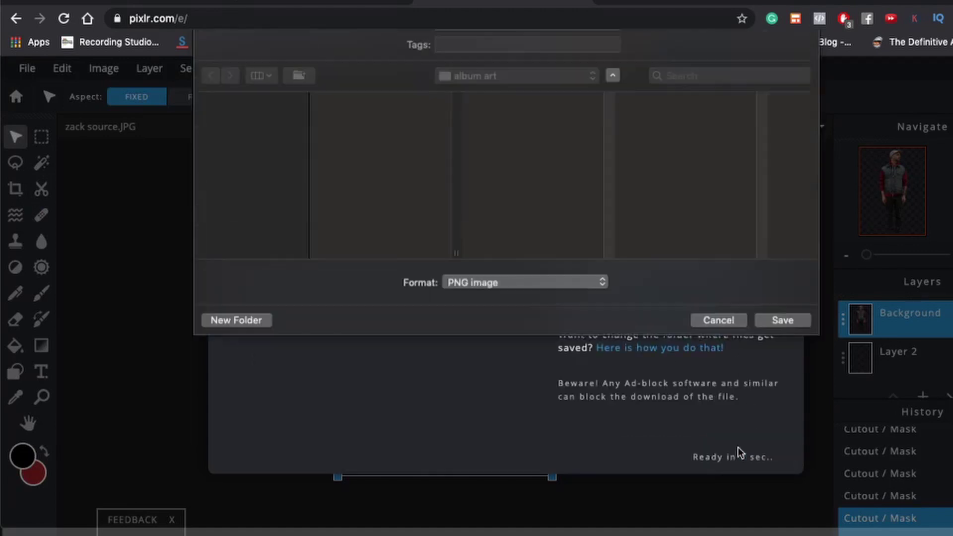
text(alpha dave)
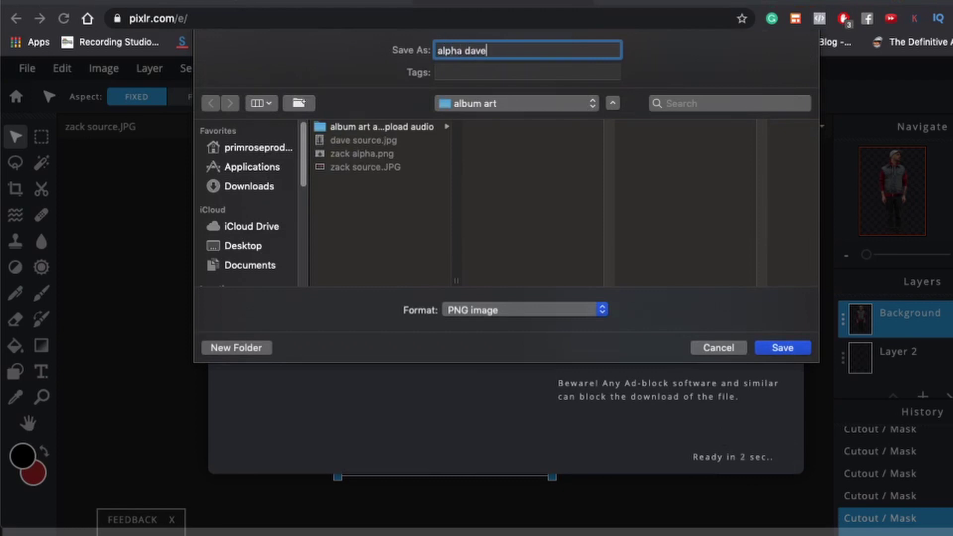
click(791, 348)
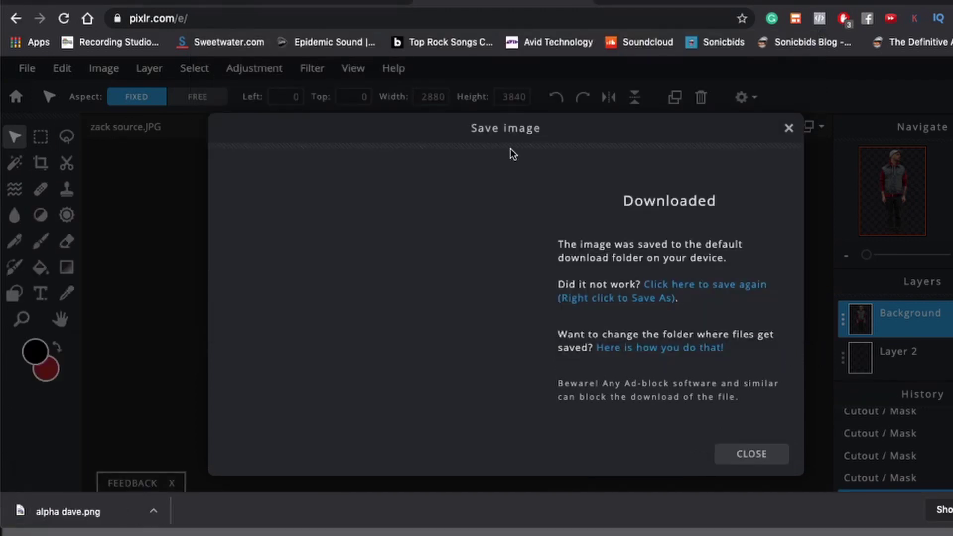
Step: Back in the Canva cover design, upload alpha dave.png from the computer
click(583, 1)
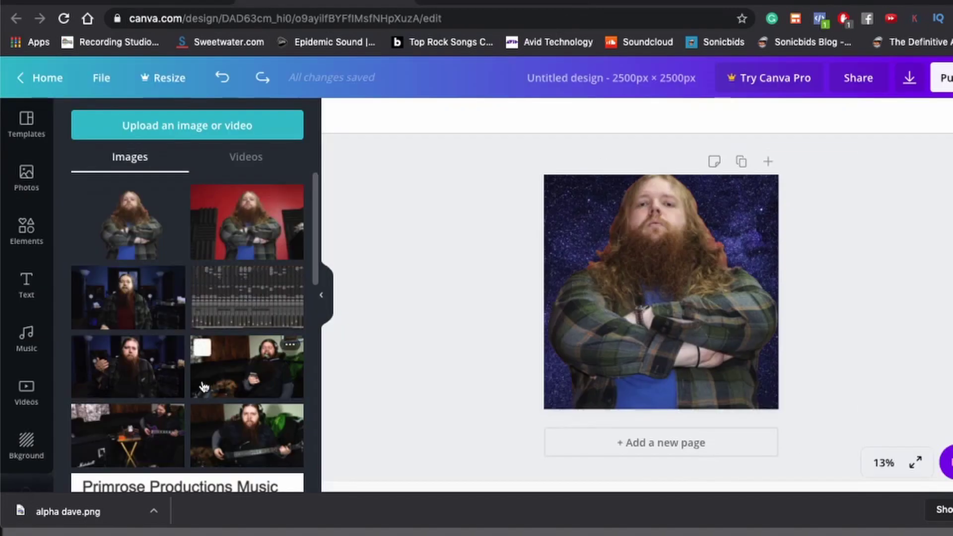
scroll(28, 395, down, 2)
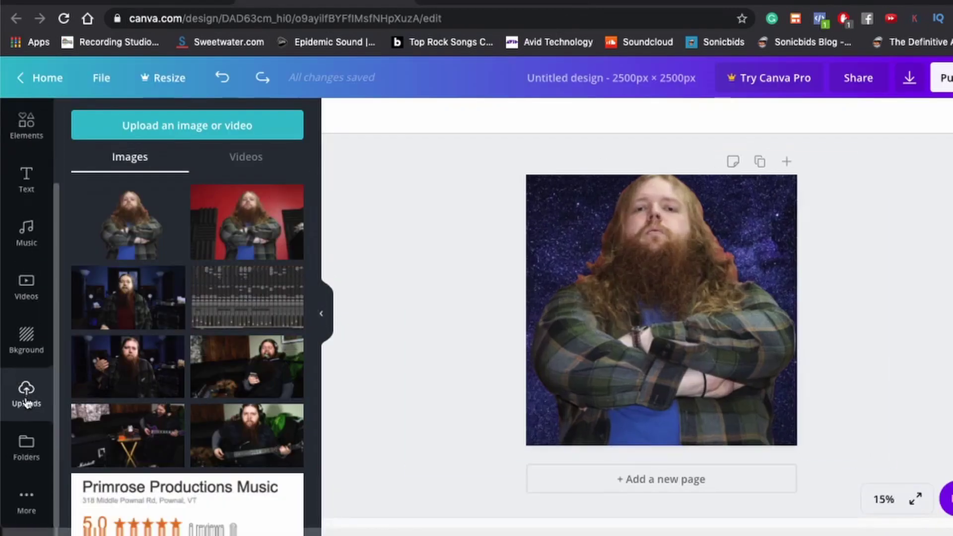
click(199, 128)
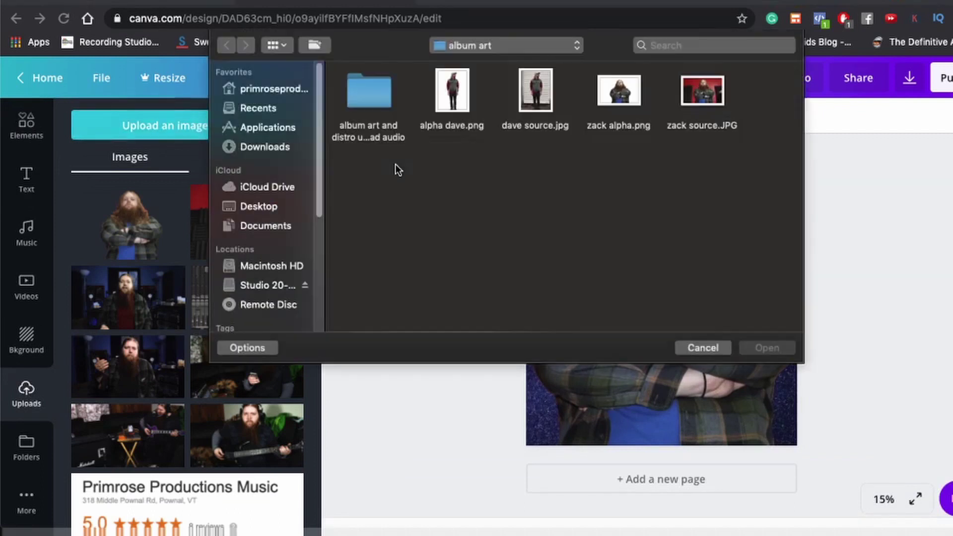
double_click(459, 102)
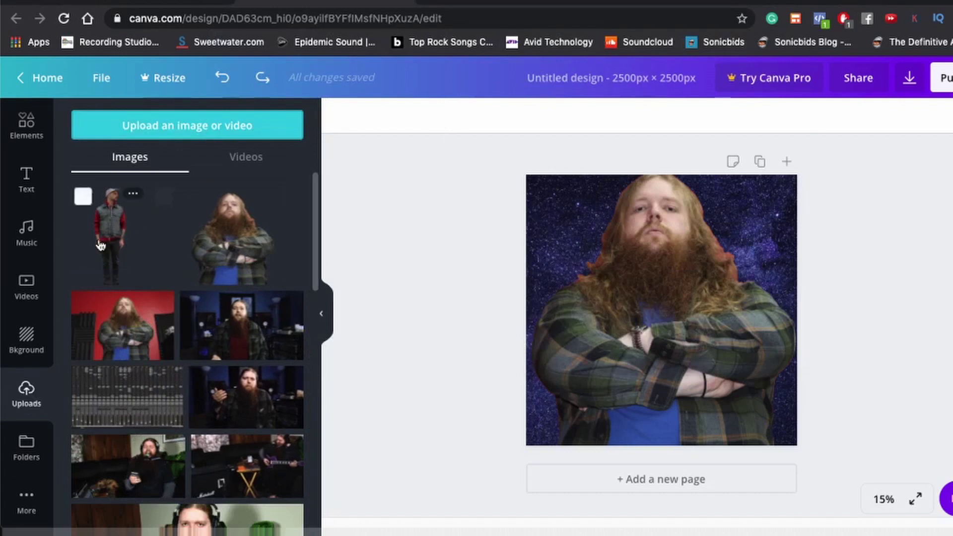
Step: Add the uploaded alpha dave.png cutout to the cover and roughly size and position it
click(114, 229)
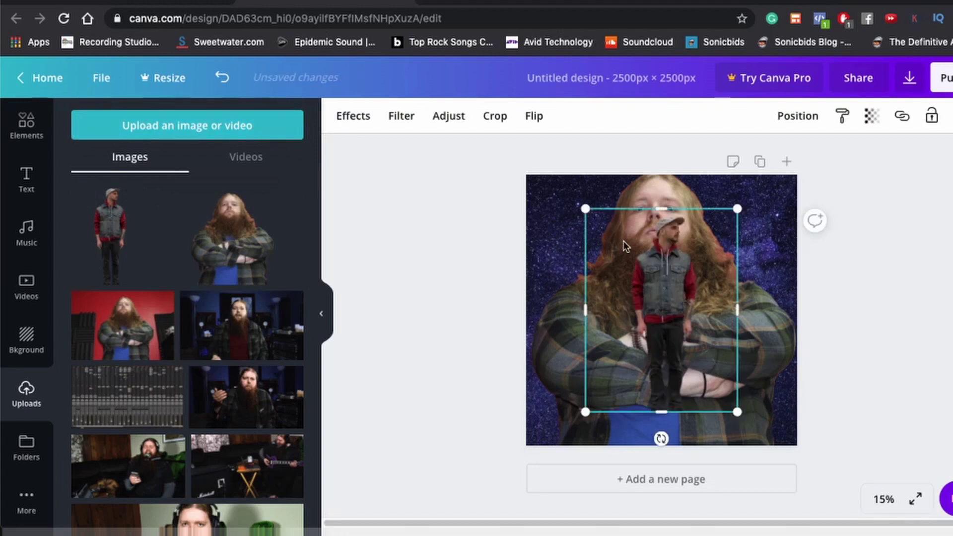
drag(598, 218, 654, 292)
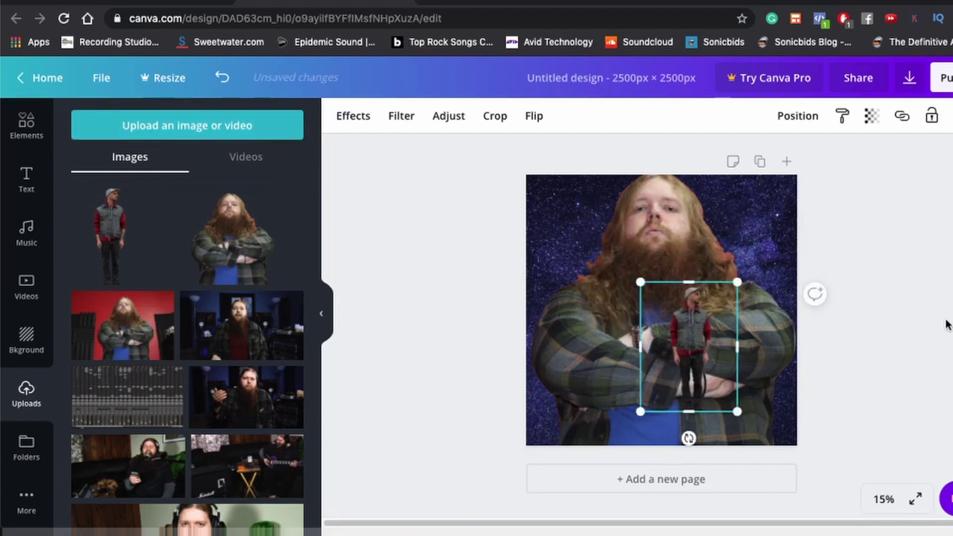
click(887, 297)
drag(698, 330, 670, 397)
drag(592, 318, 549, 260)
drag(633, 316, 652, 361)
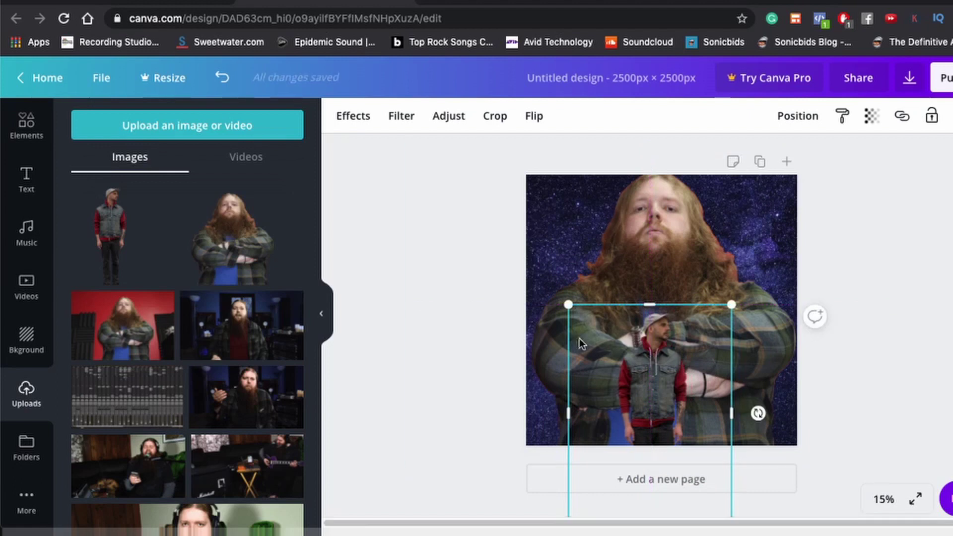
Step: Enlarge the man in the cap further and place him at the cover's lower-left edge
drag(510, 276, 466, 258)
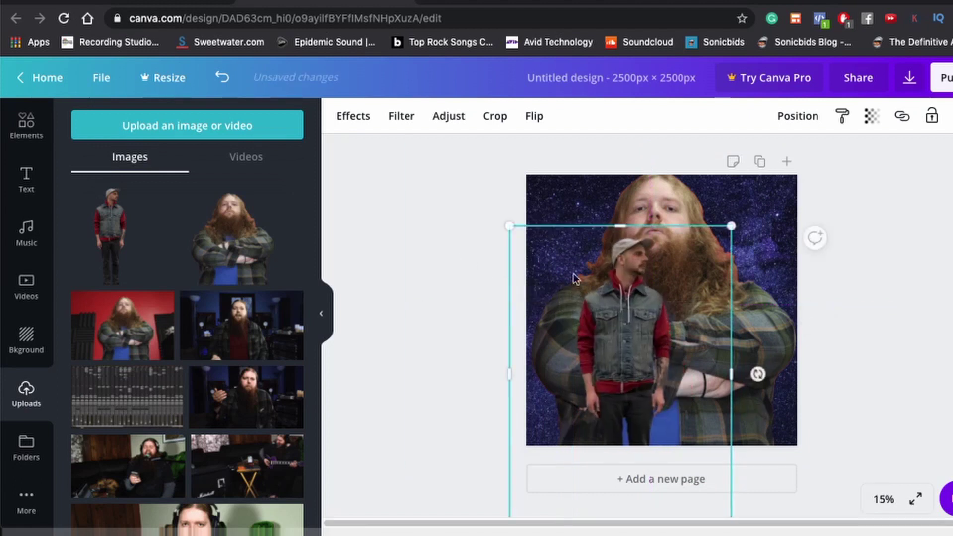
drag(490, 213, 450, 185)
drag(608, 288, 664, 386)
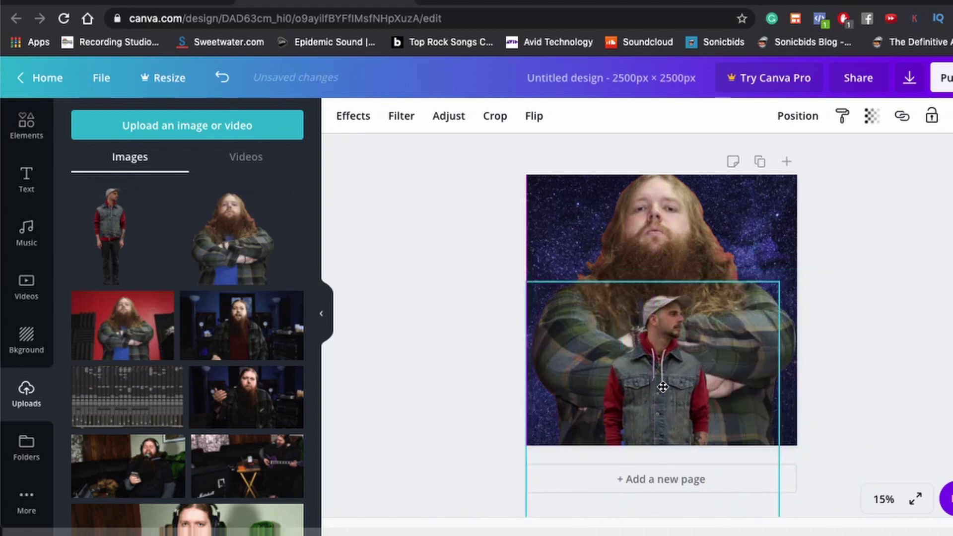
drag(663, 386, 662, 385)
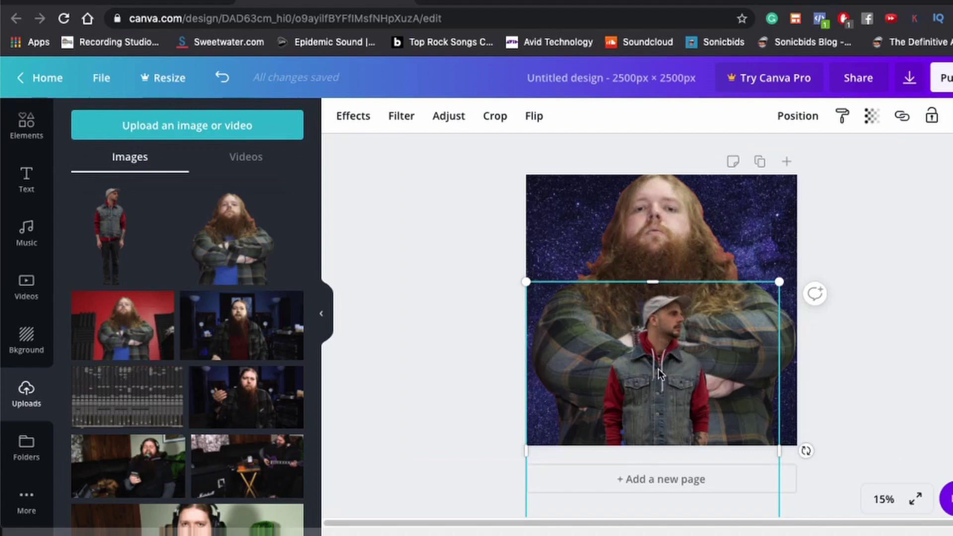
drag(660, 384, 583, 344)
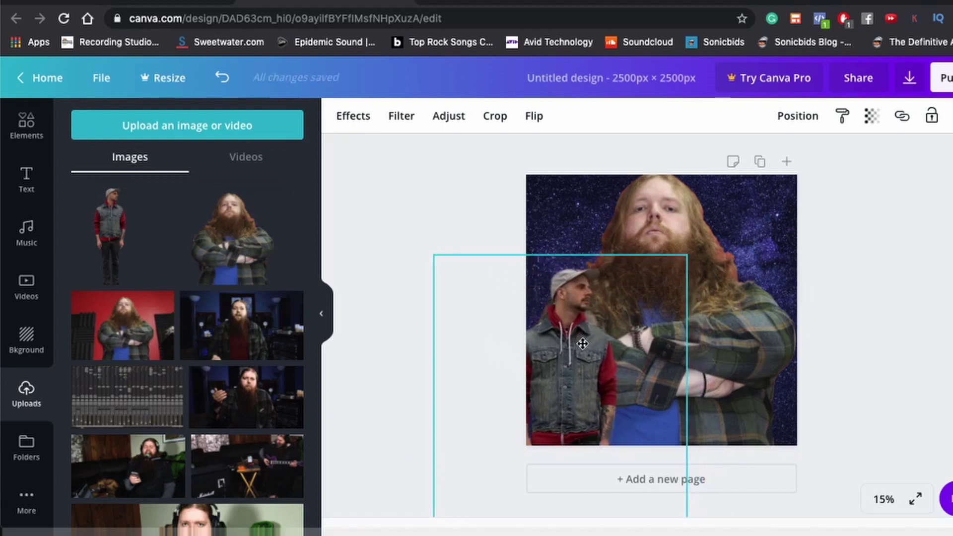
click(506, 243)
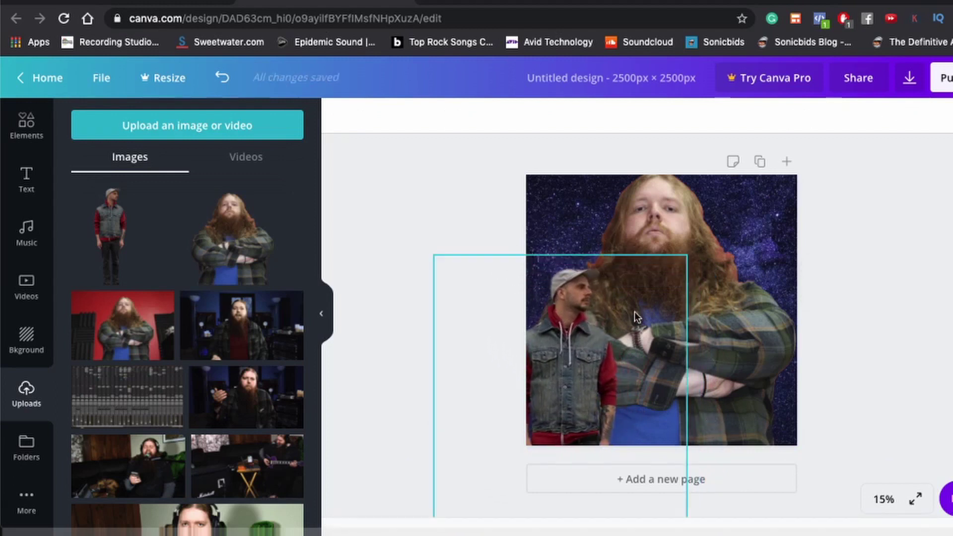
click(836, 283)
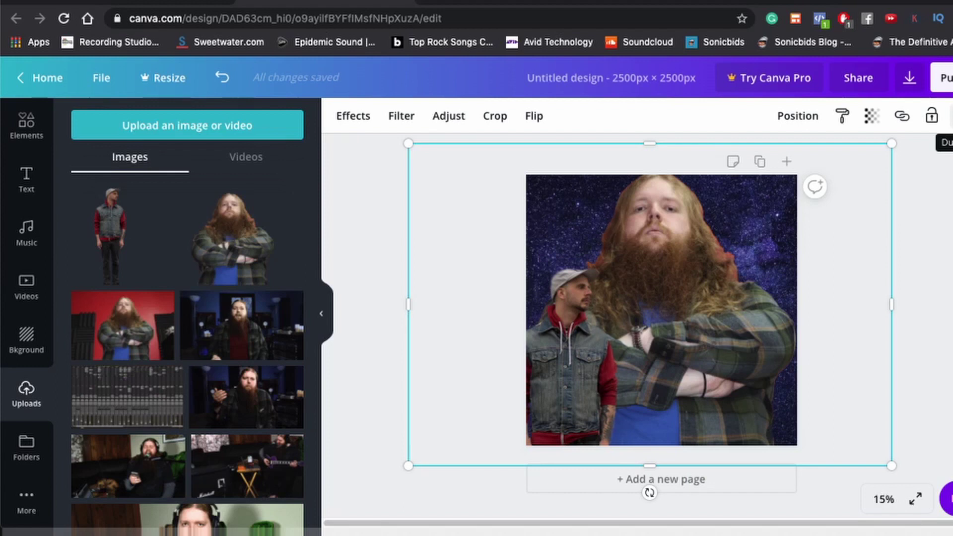
key(ctrl+z)
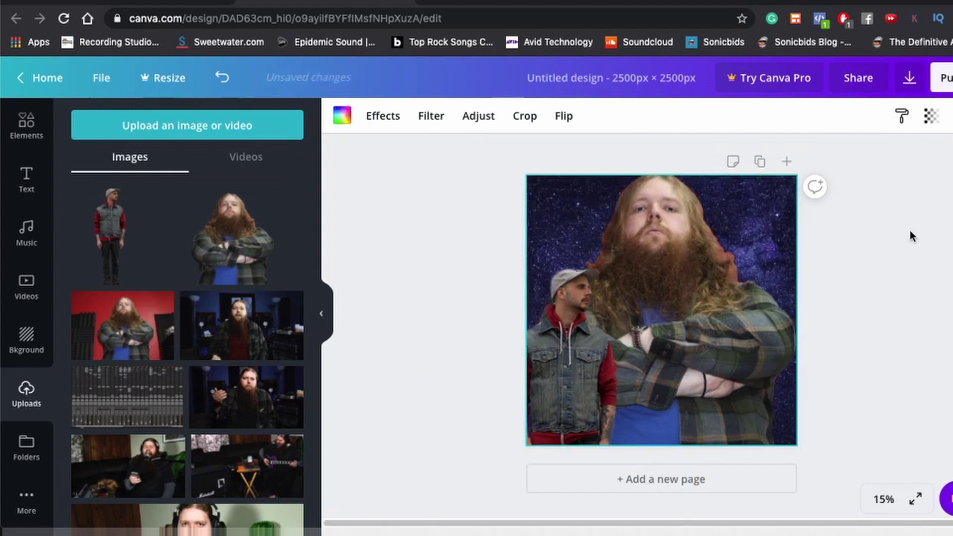
double_click(816, 213)
click(894, 347)
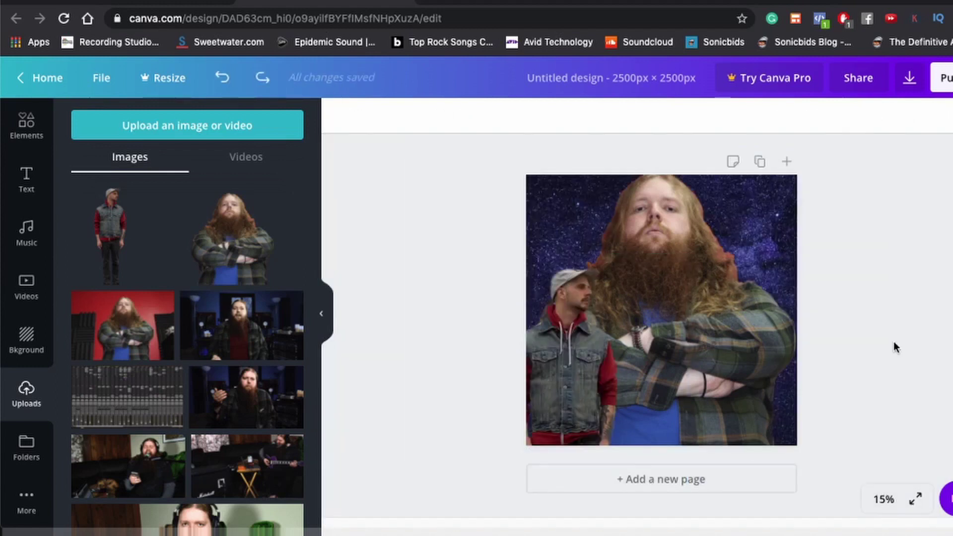
click(765, 184)
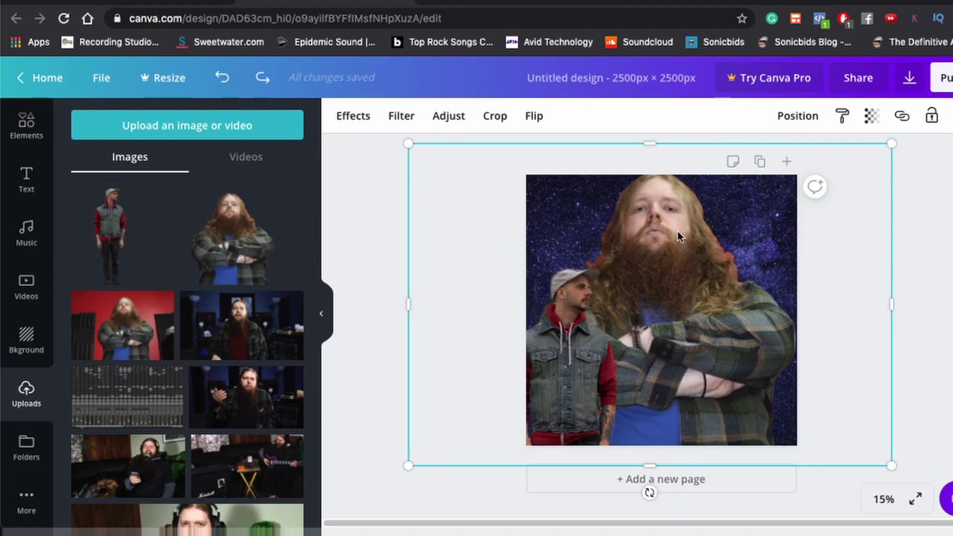
Step: Apply the Street filter to the bearded man photo and the starry background
click(400, 117)
click(288, 459)
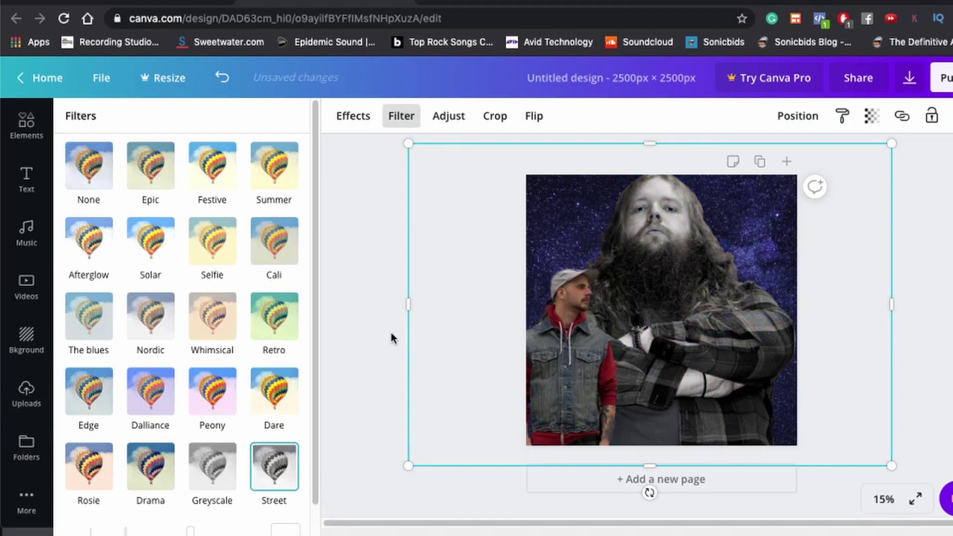
click(922, 232)
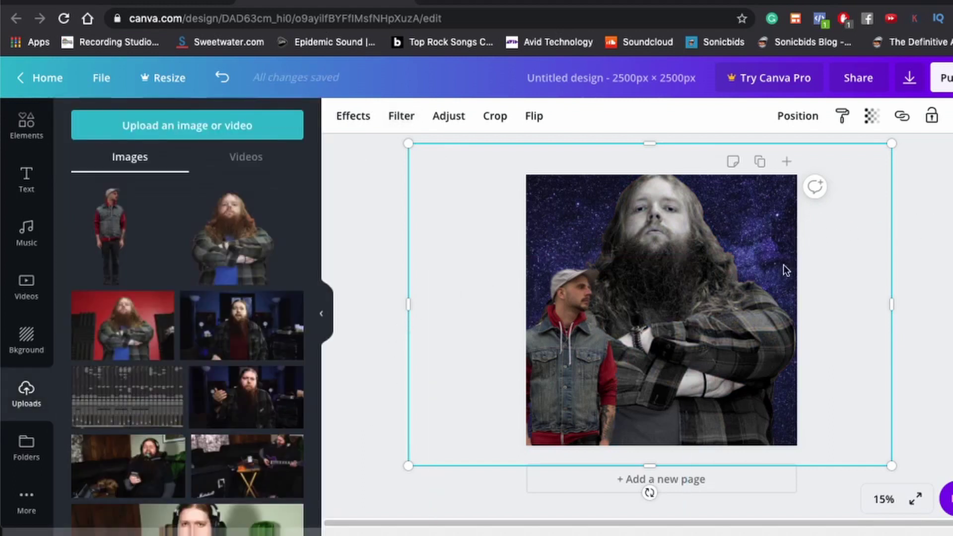
drag(783, 268, 787, 329)
click(724, 205)
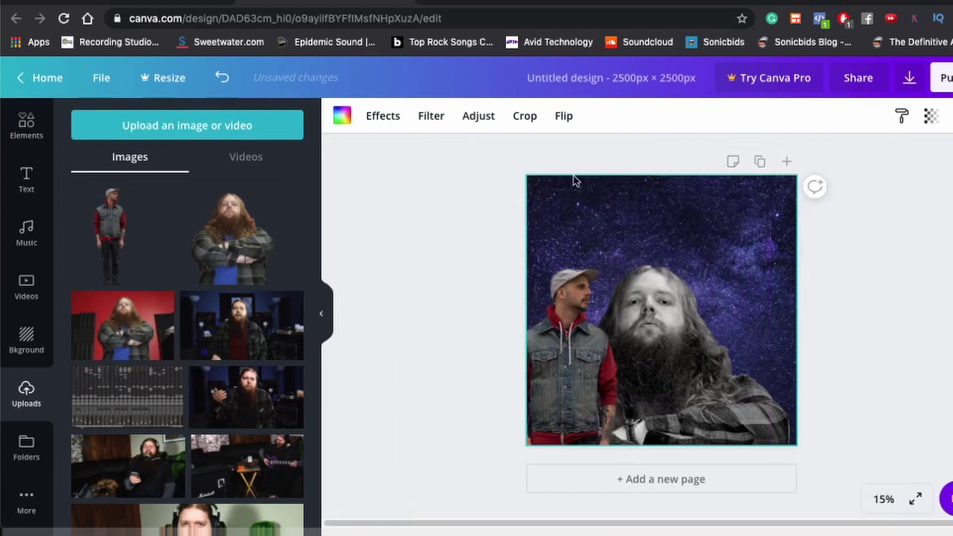
click(429, 117)
click(274, 455)
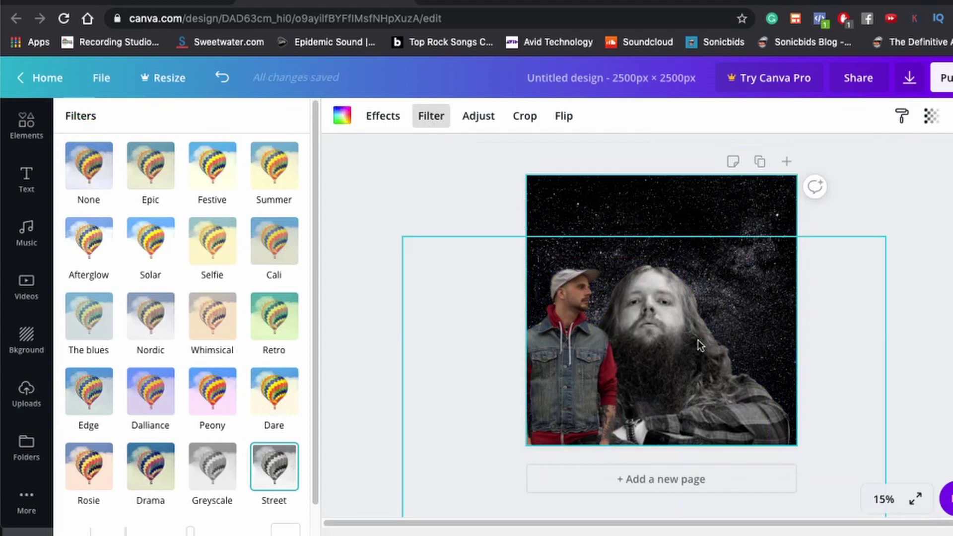
Step: Reposition the bearded man photo and turn the man in the cap black and white
click(874, 318)
drag(704, 328, 702, 251)
click(429, 210)
click(571, 348)
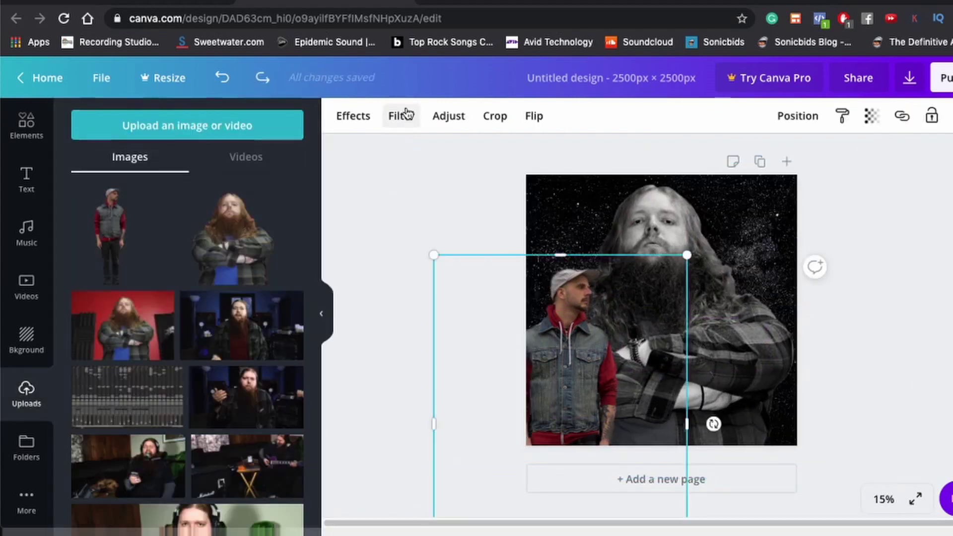
click(889, 287)
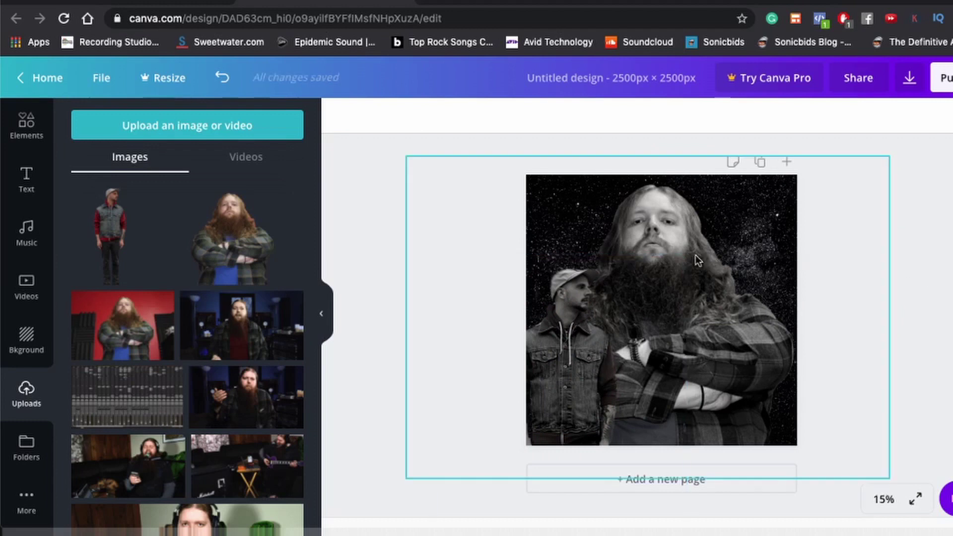
Step: Raise the Street filter on the two-men cutout photo to intensity 100, undoing one misstep
click(703, 283)
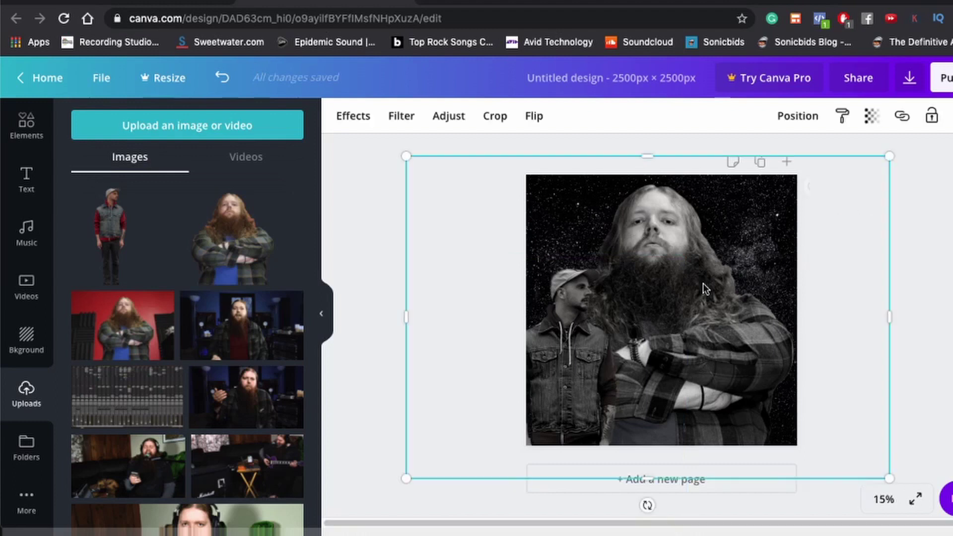
click(401, 118)
scroll(233, 428, down, 1)
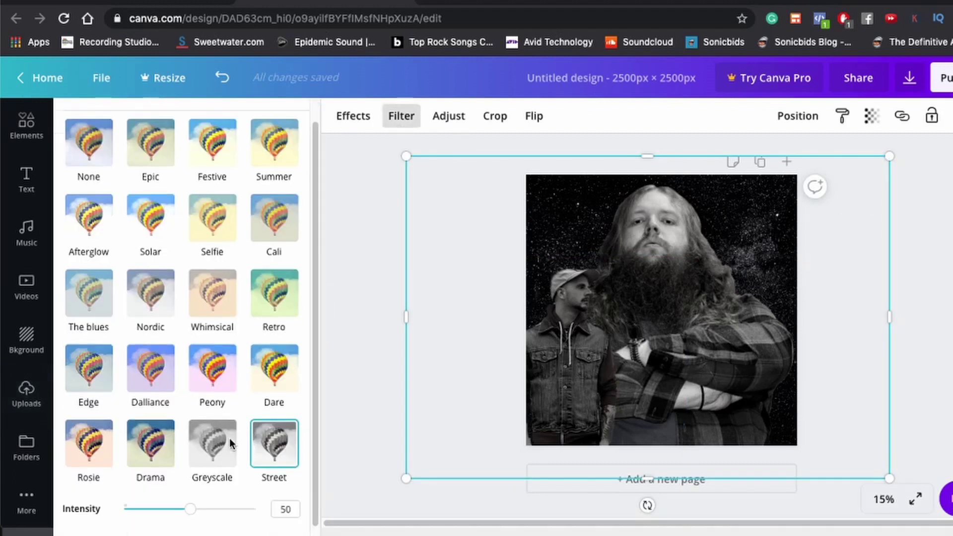
drag(197, 515, 317, 517)
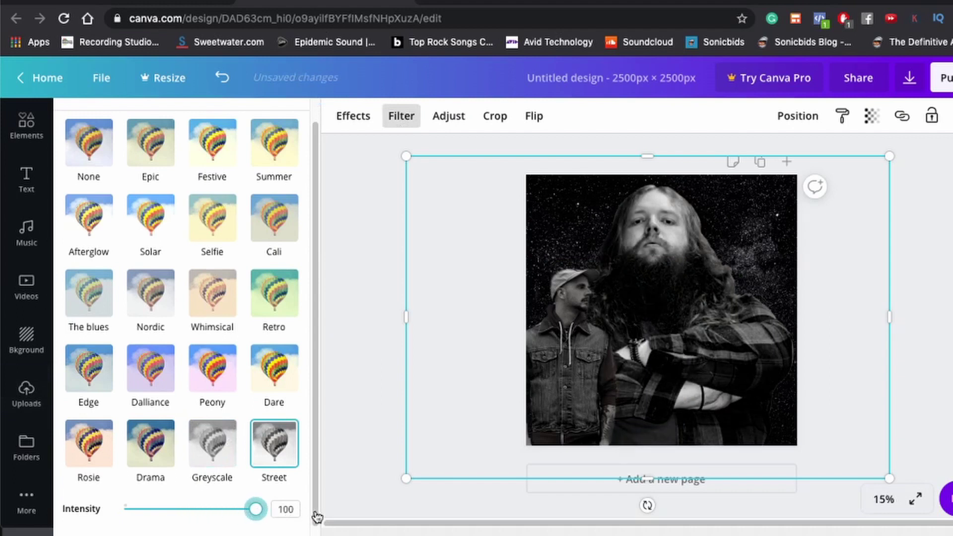
click(586, 360)
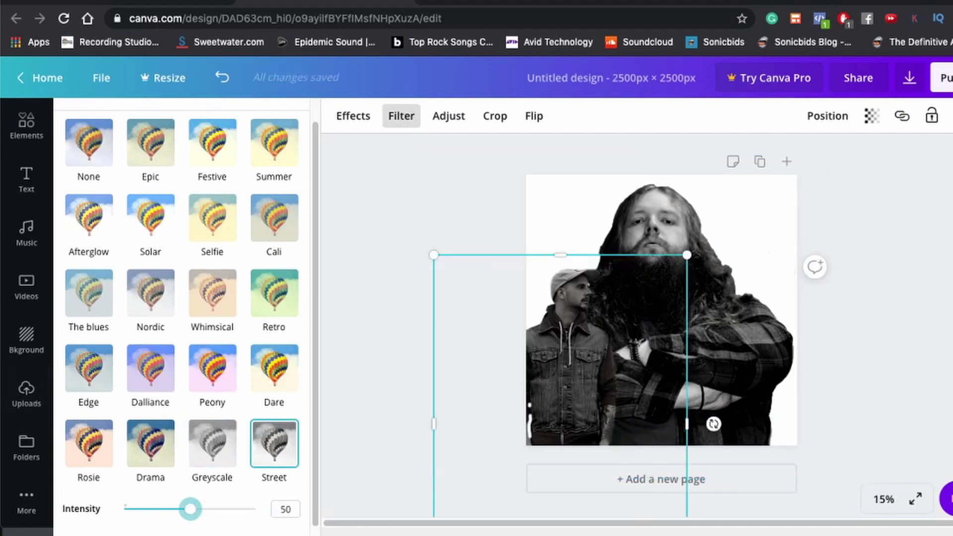
key(ctrl+z)
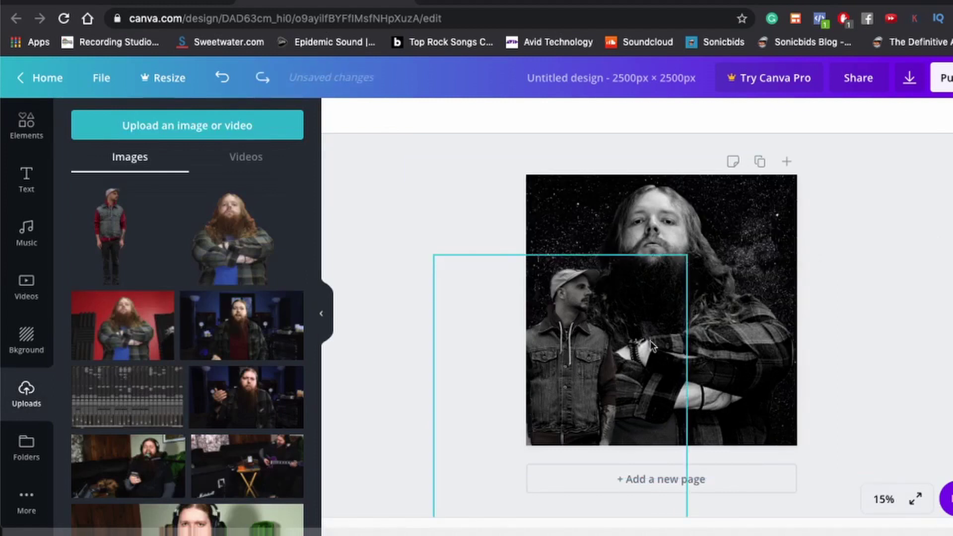
click(567, 410)
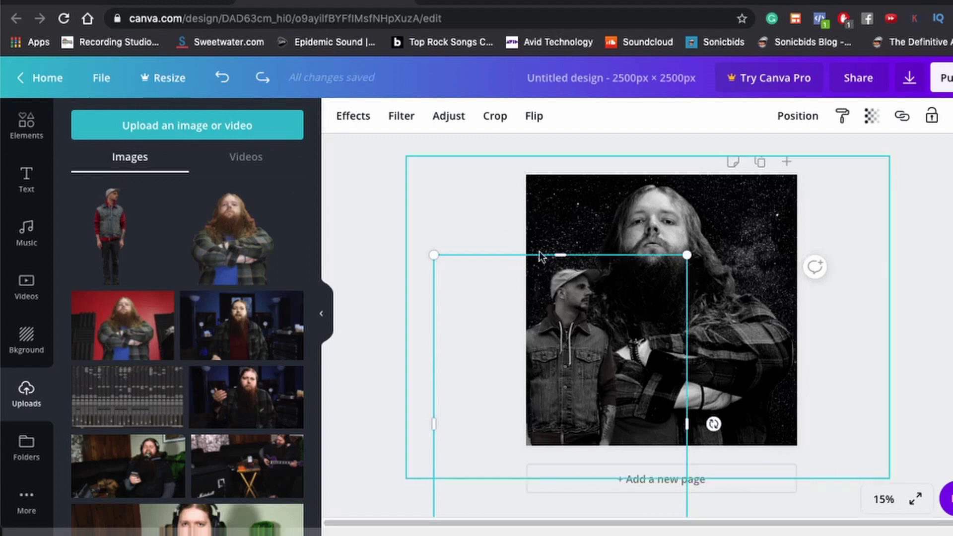
click(399, 124)
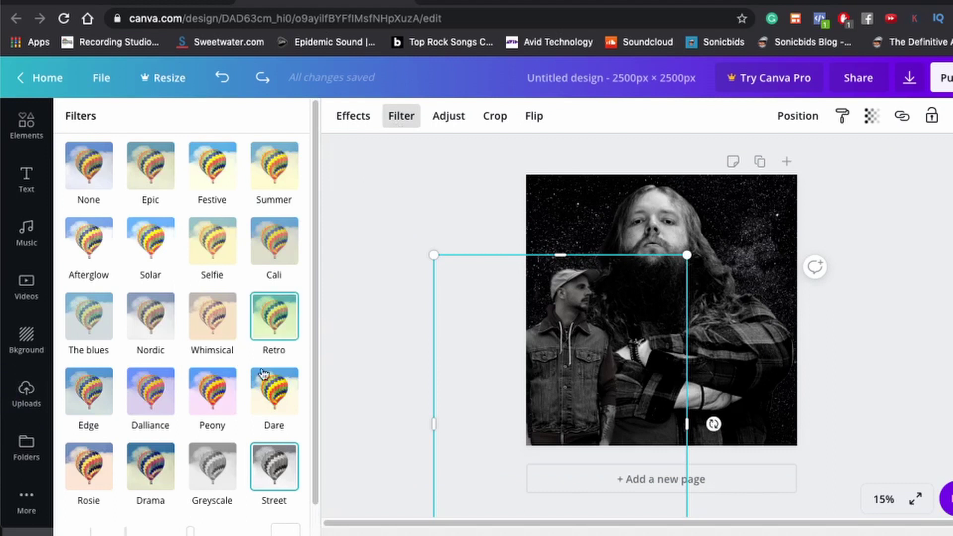
scroll(248, 348, down, 1)
drag(226, 513, 312, 519)
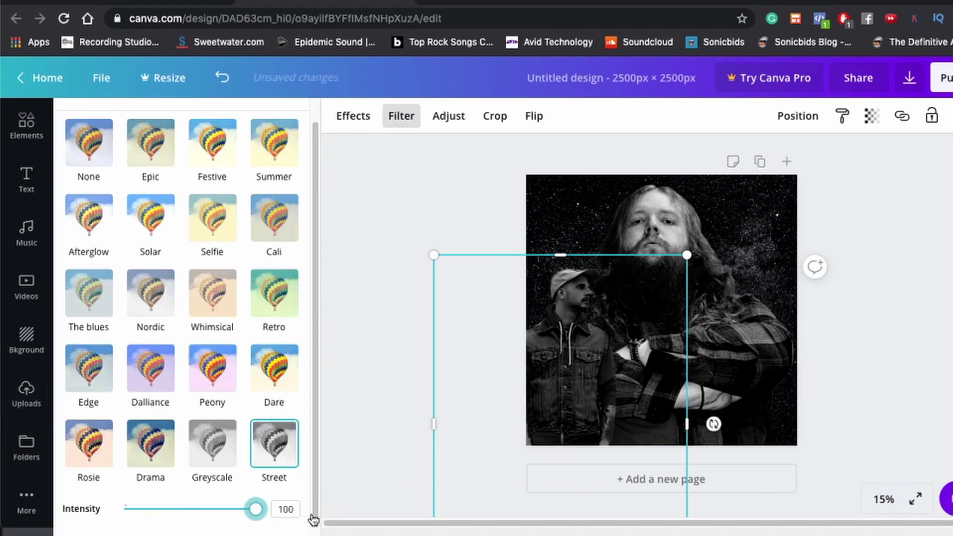
click(935, 248)
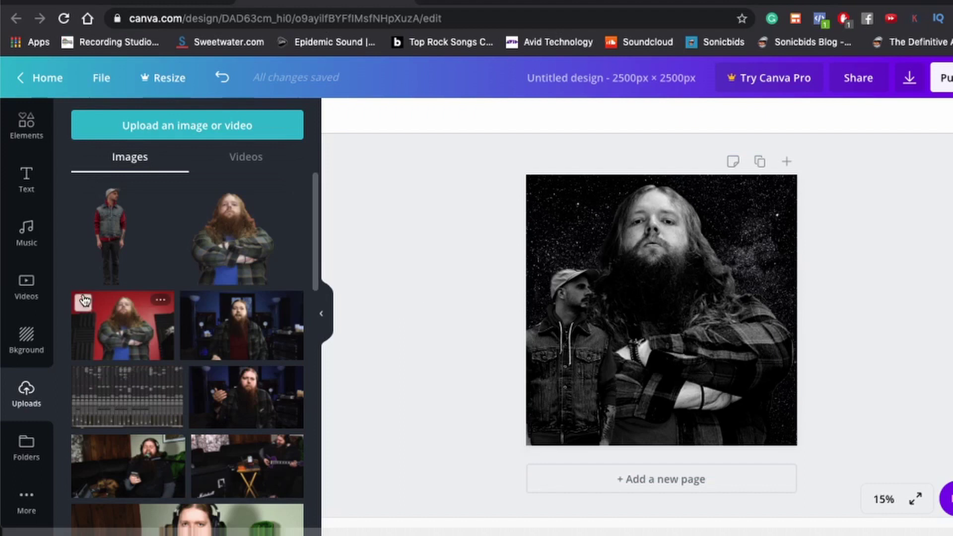
Step: Add a circle from the Elements basic shapes to the page
click(25, 128)
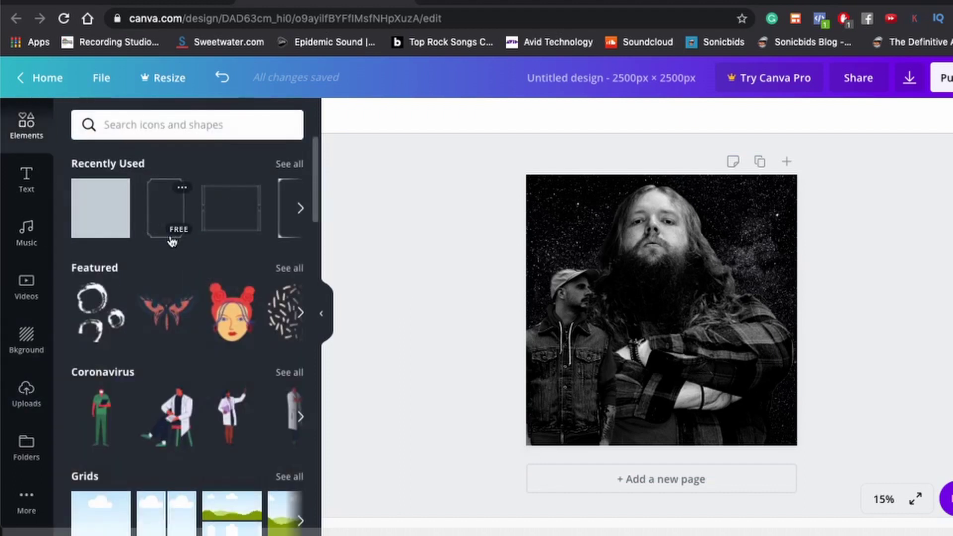
scroll(195, 213, down, 10)
scroll(191, 234, up, 5)
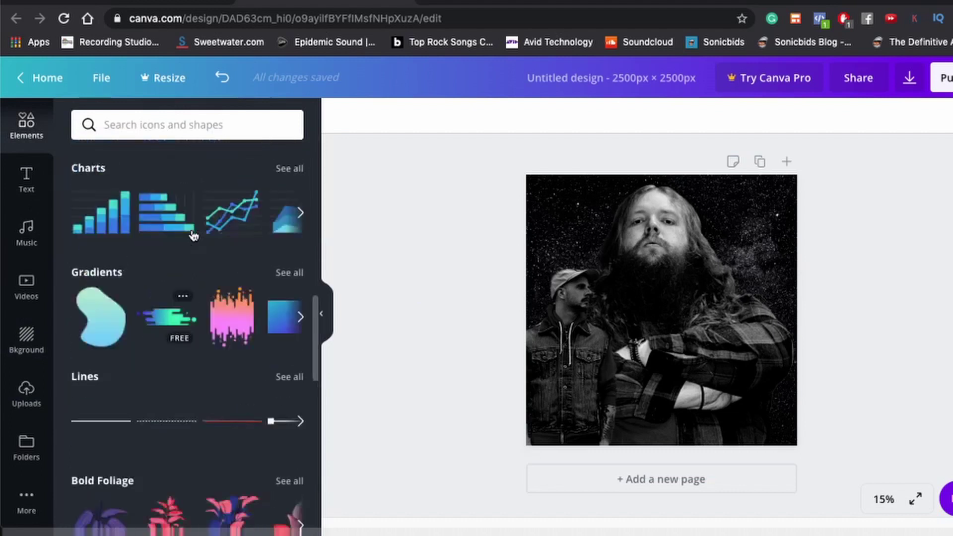
scroll(174, 236, up, 3)
click(285, 351)
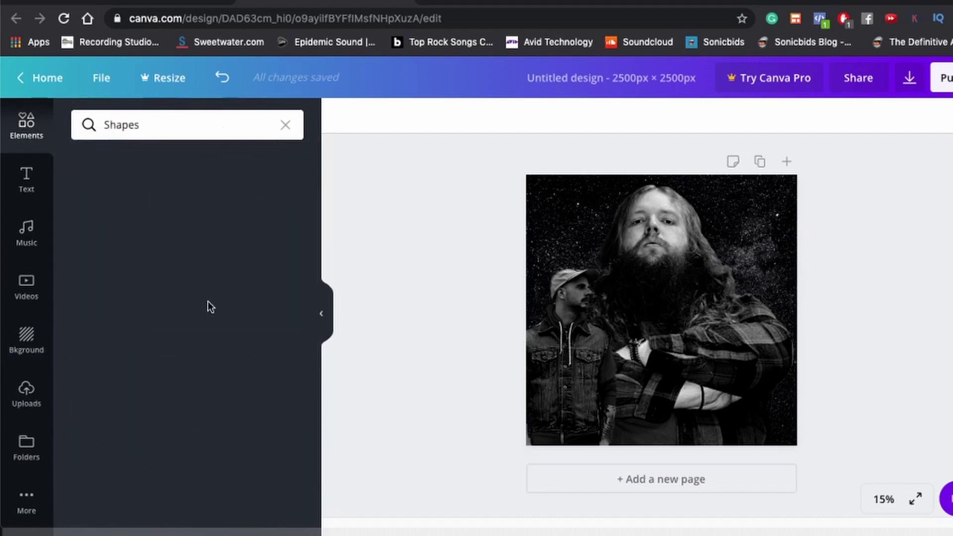
scroll(218, 322, down, 5)
scroll(228, 341, down, 5)
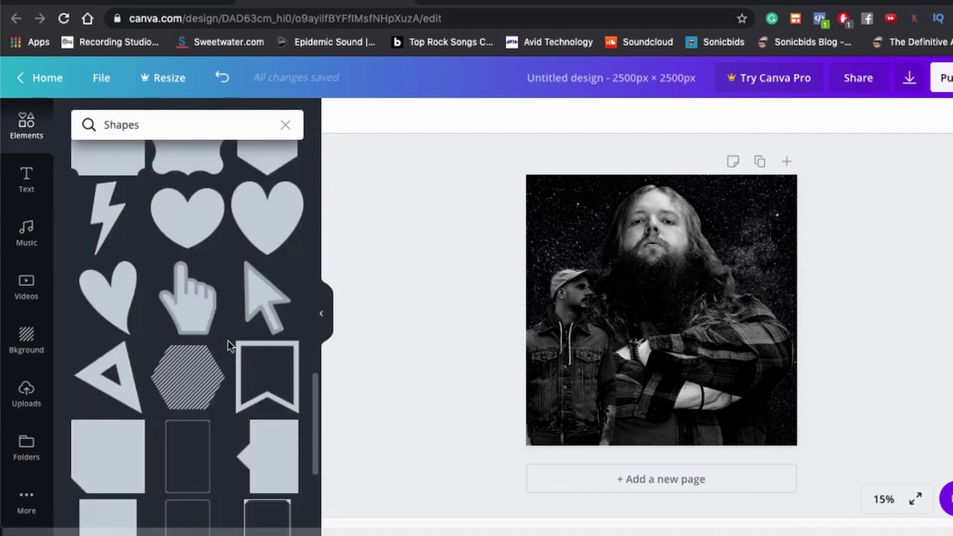
scroll(228, 342, up, 3)
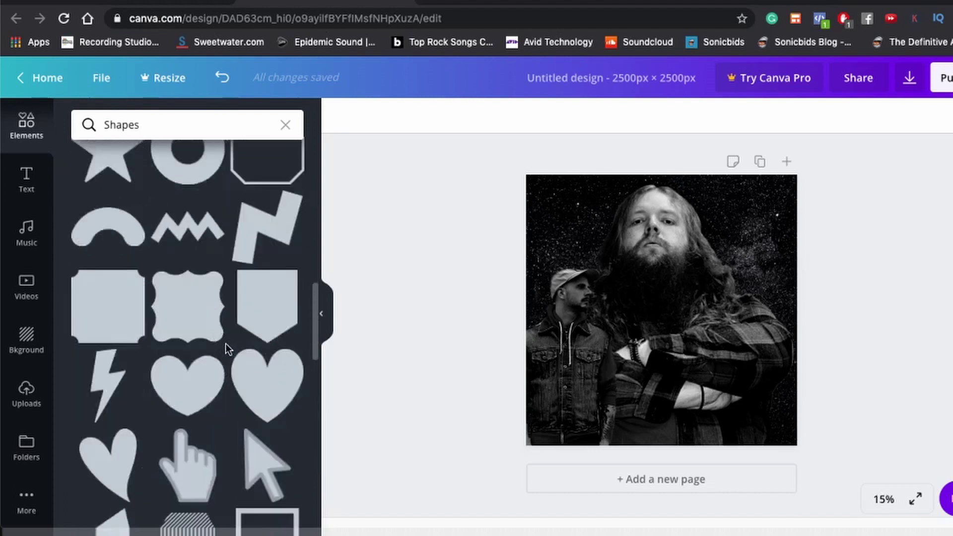
scroll(225, 344, up, 5)
click(113, 265)
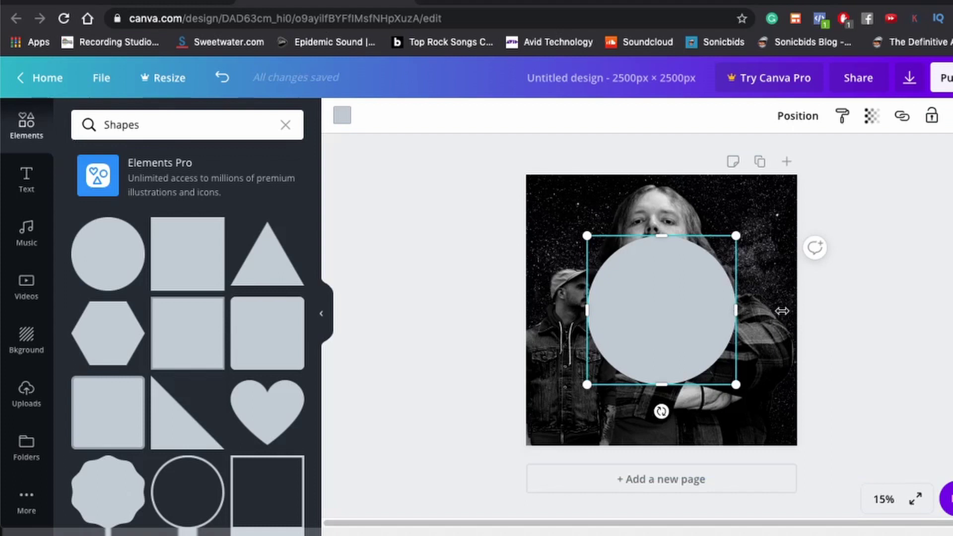
Step: Shrink and tilt the circle into a semi-transparent oval over the bearded man's eye
drag(781, 311, 638, 222)
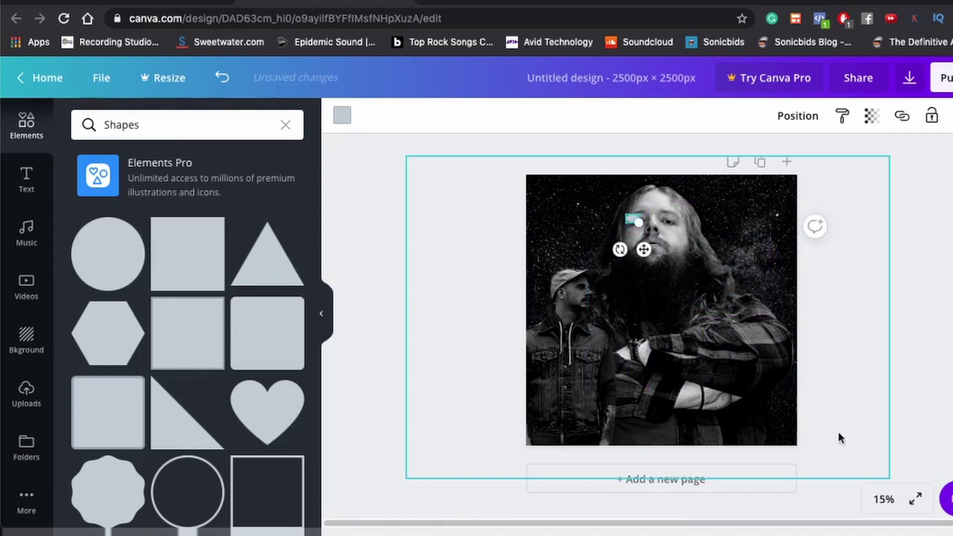
click(884, 499)
click(883, 323)
drag(455, 364, 516, 410)
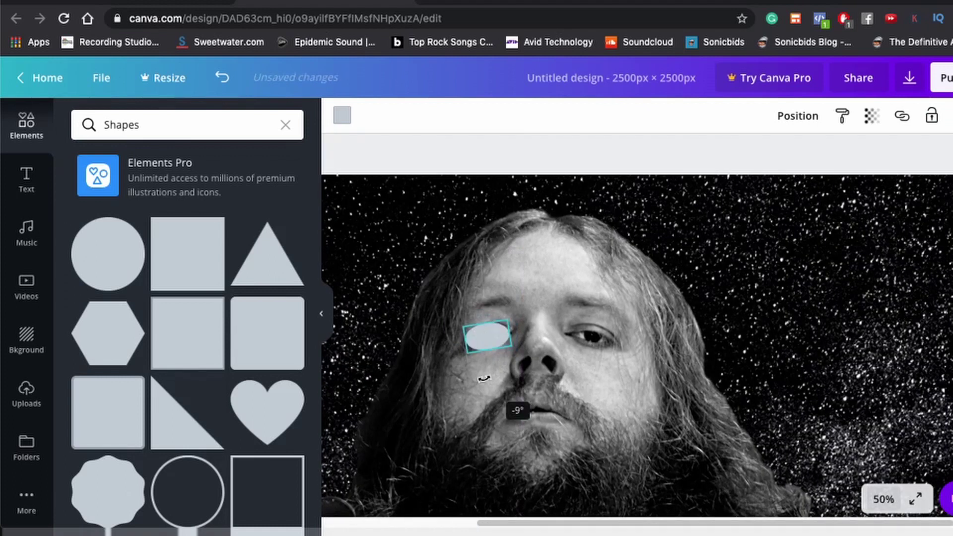
click(346, 121)
click(872, 115)
drag(830, 154, 801, 155)
click(562, 165)
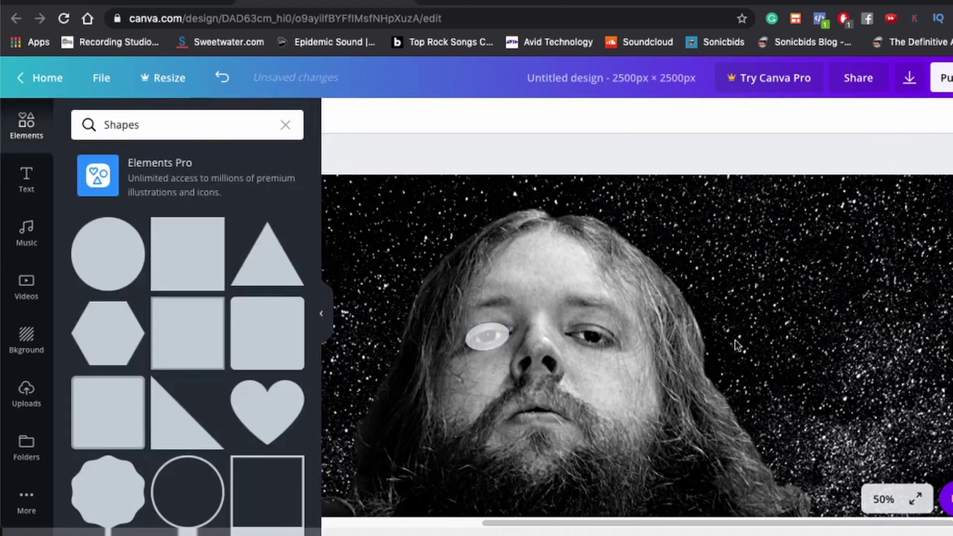
click(883, 499)
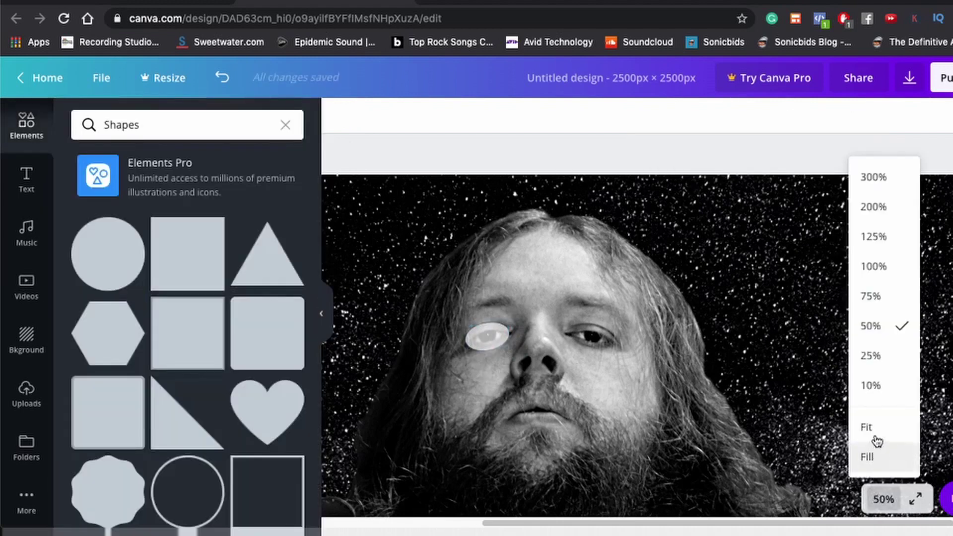
click(873, 385)
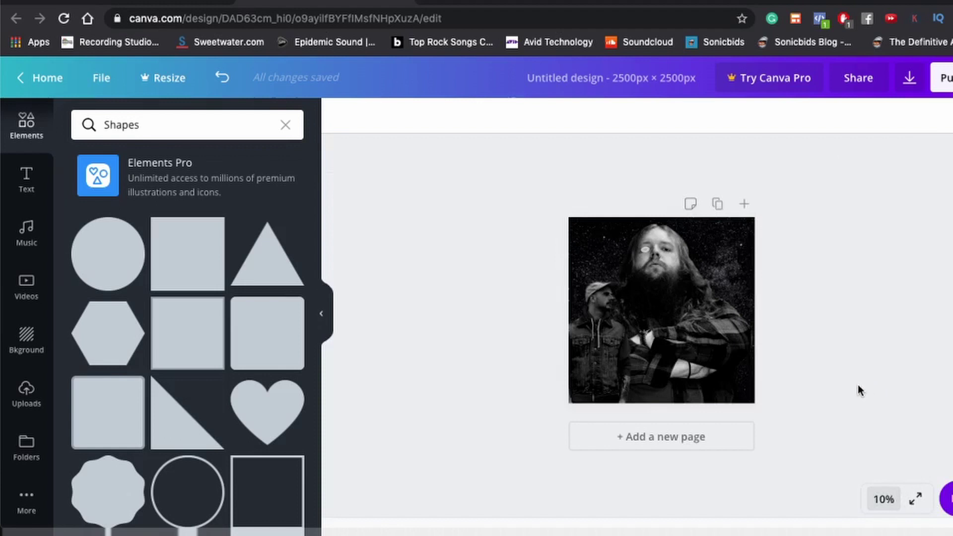
Step: Undo the eye oval and add a grey square shape at 25% zoom
key(super+z)
key(super+z)
key(super+z)
key(super+z)
key(super+z)
key(super+z)
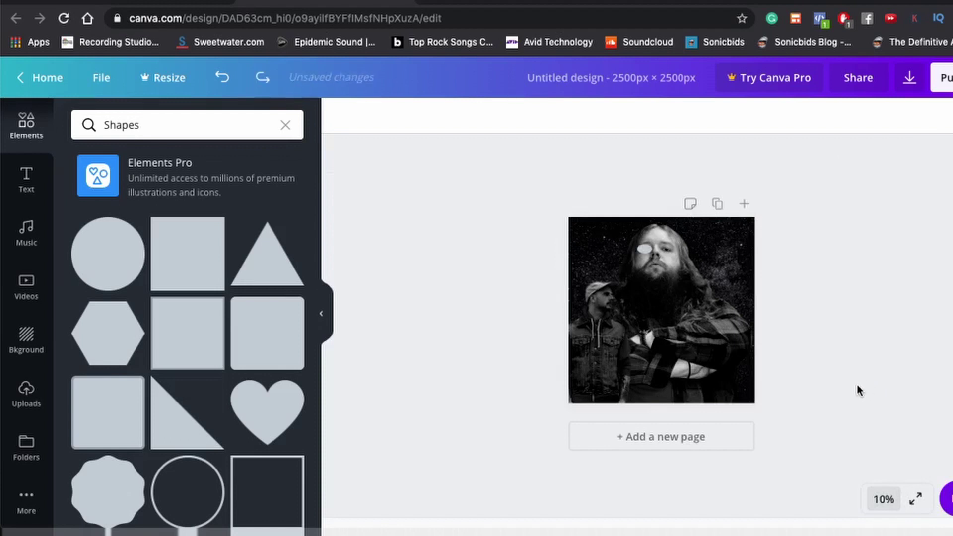
click(883, 501)
click(872, 355)
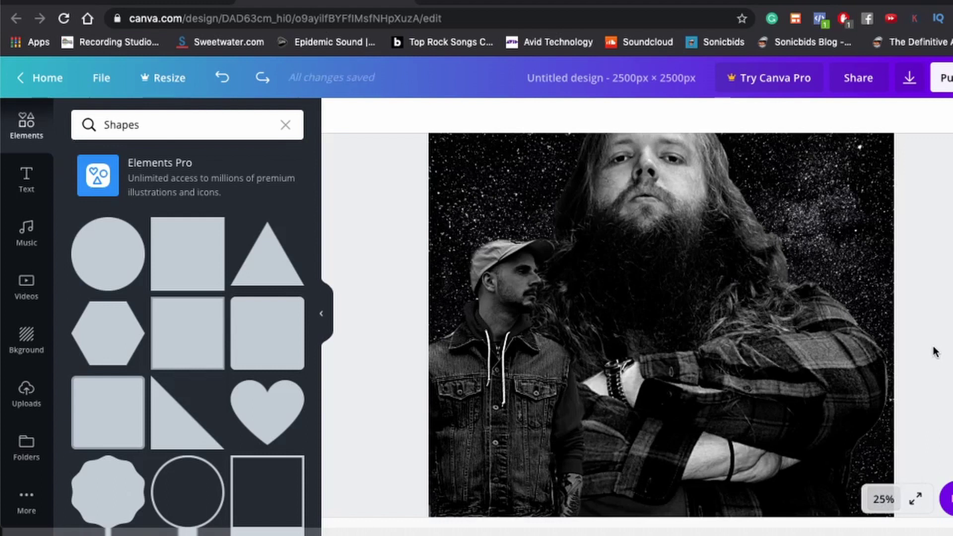
scroll(932, 349, down, 5)
scroll(931, 350, up, 3)
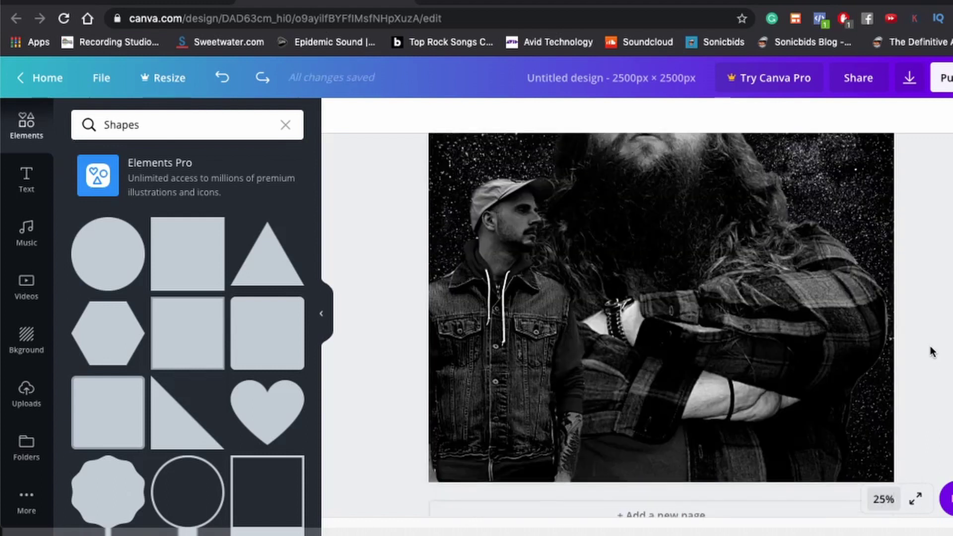
scroll(933, 352, up, 2)
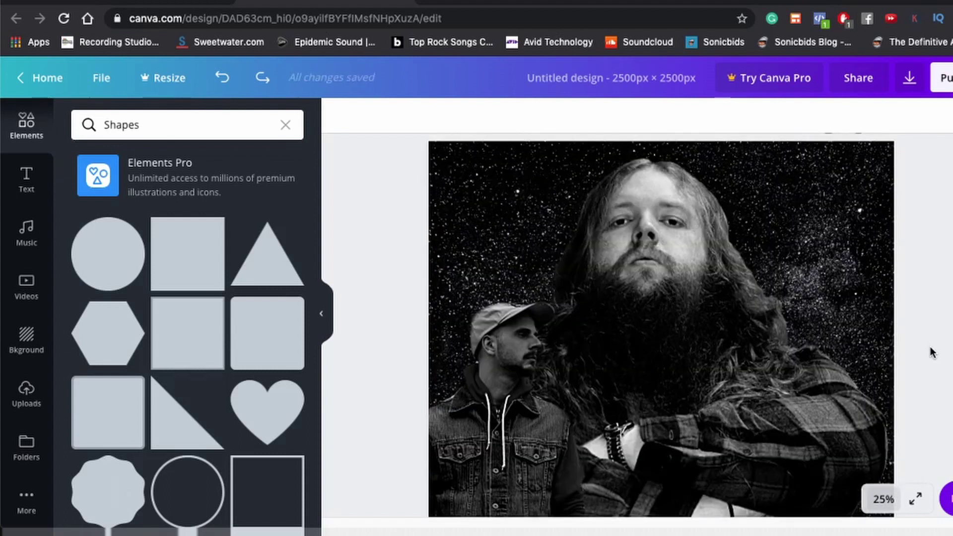
scroll(931, 353, down, 2)
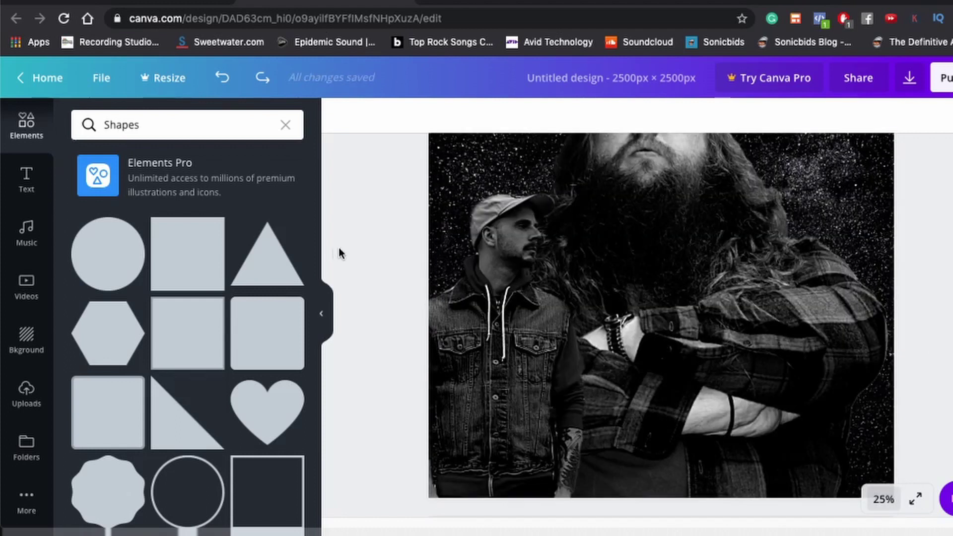
click(191, 254)
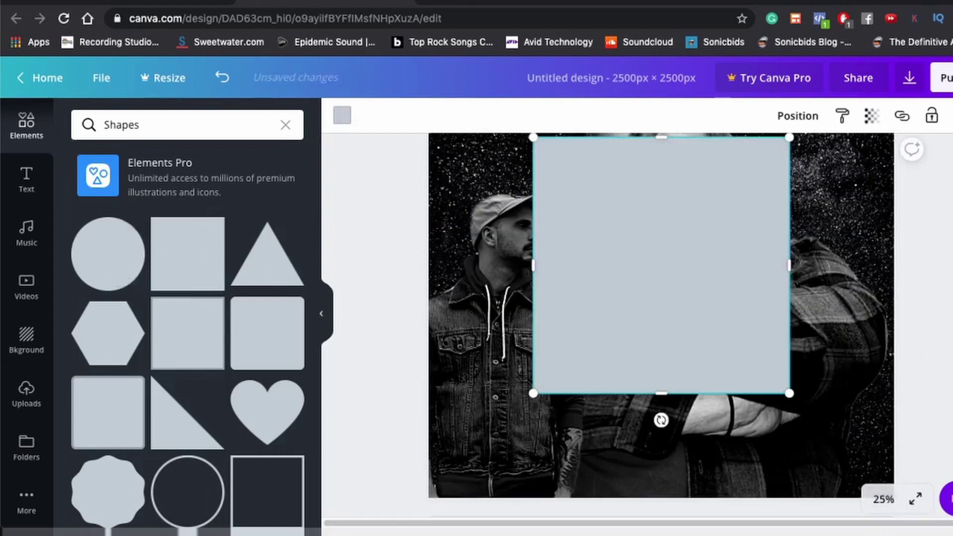
Step: Stretch the grey square over the whole page and set its transparency to 17
scroll(812, 309, up, 1)
scroll(696, 334, up, 1)
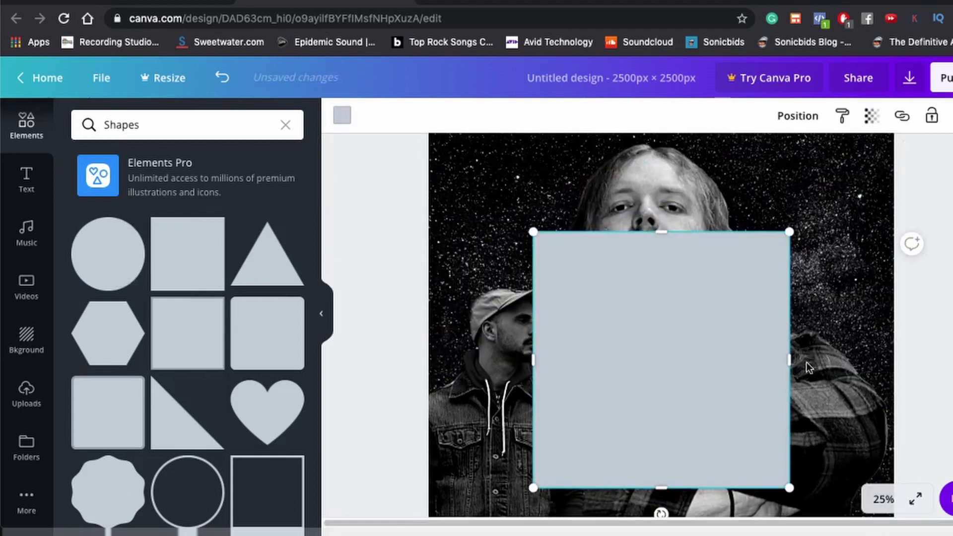
drag(676, 360, 569, 236)
click(884, 499)
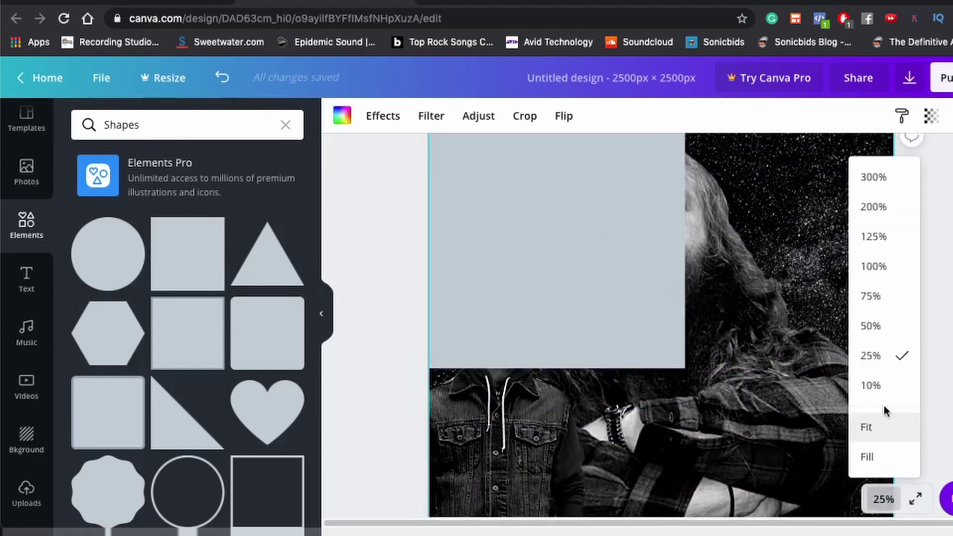
click(873, 385)
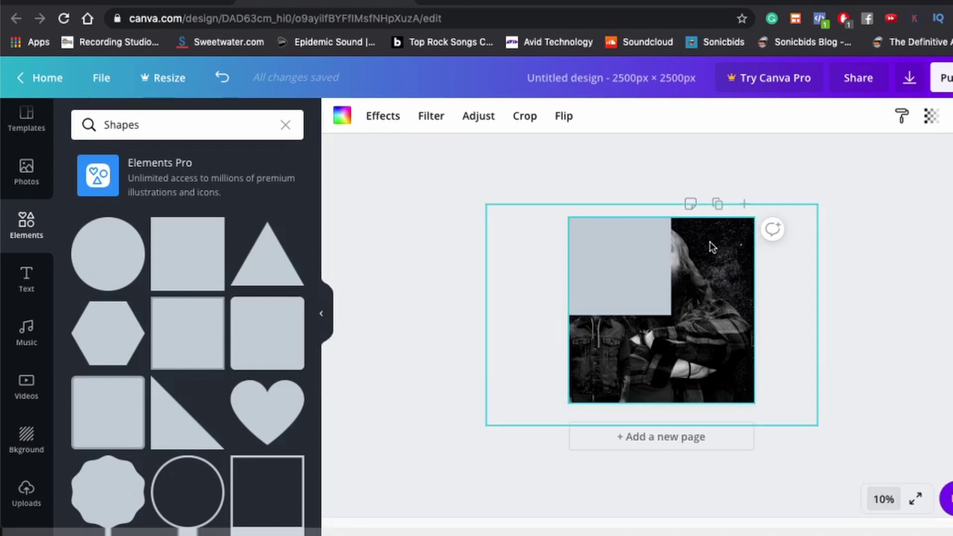
drag(642, 282, 632, 277)
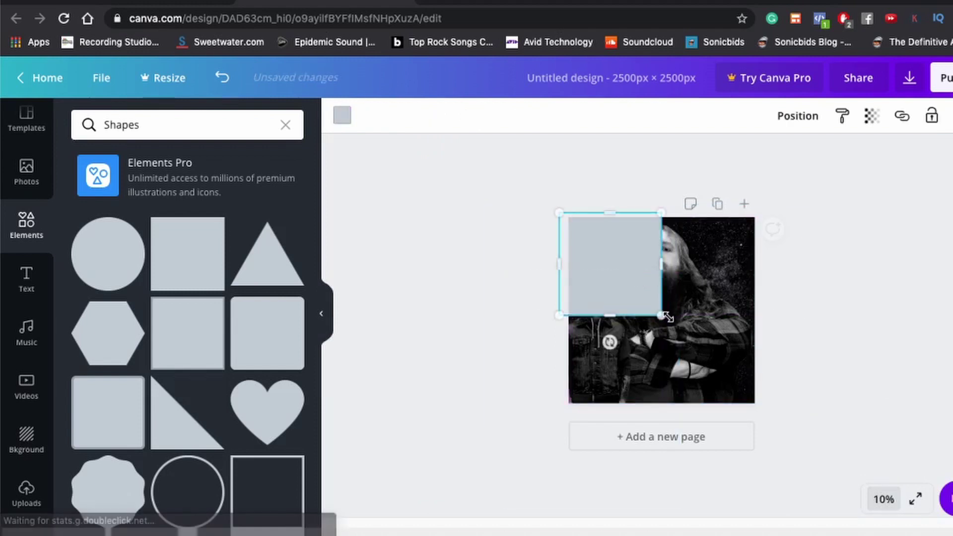
drag(661, 316, 791, 398)
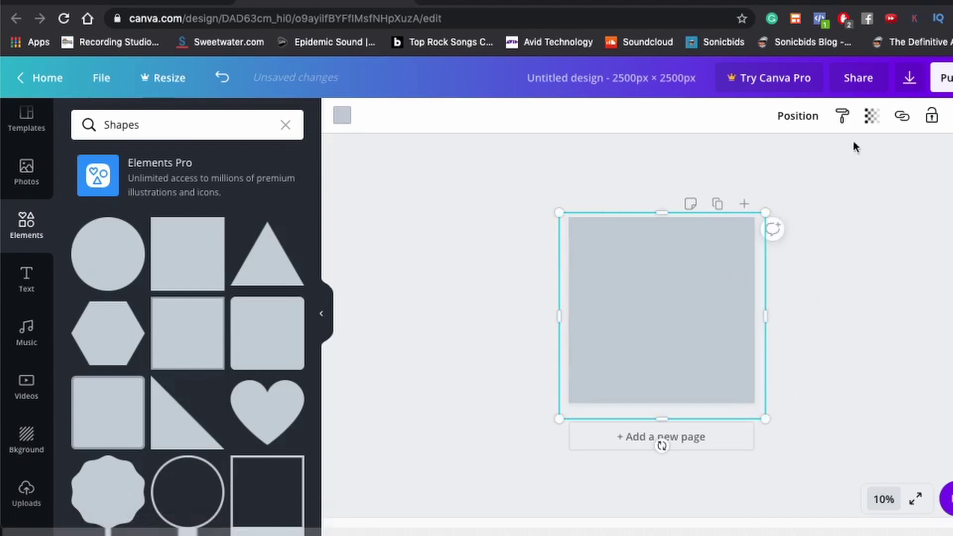
click(871, 118)
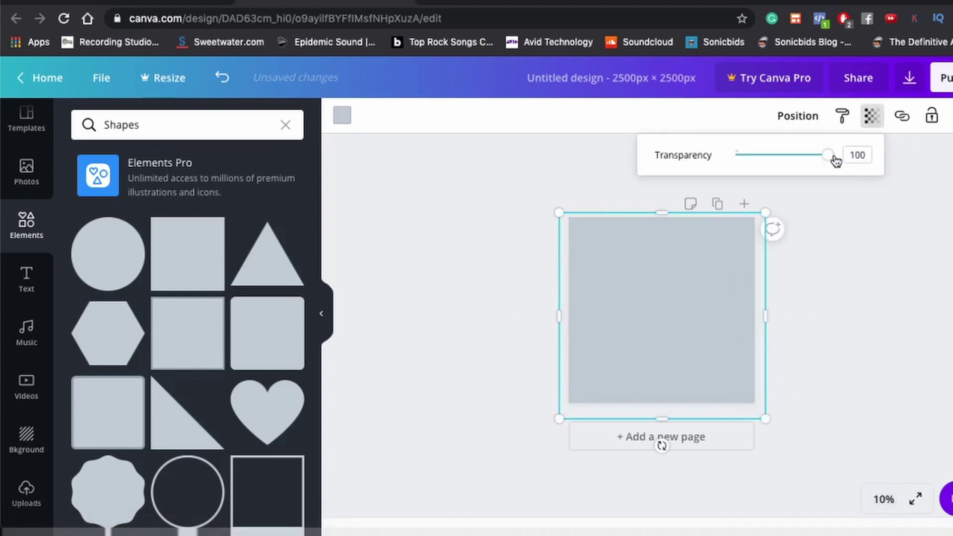
drag(834, 157, 750, 155)
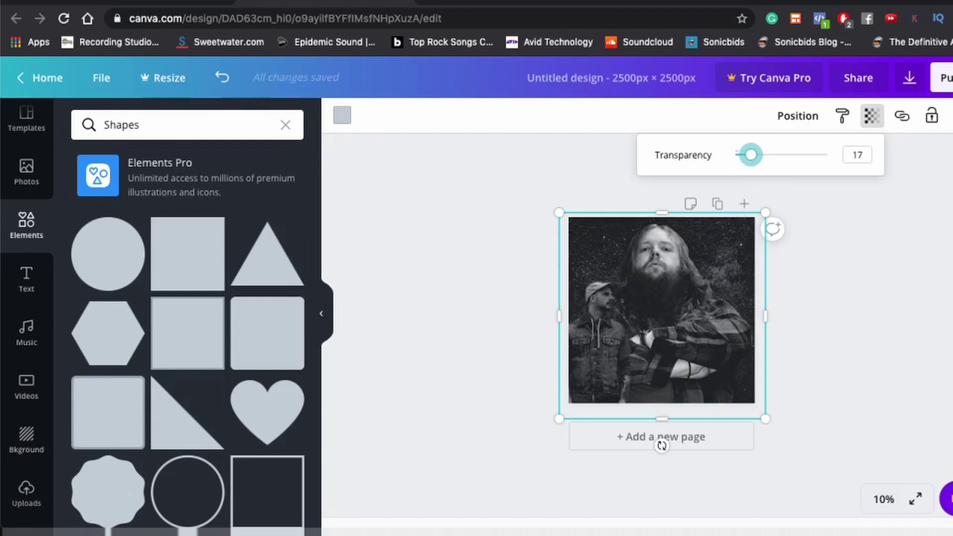
key(Escape)
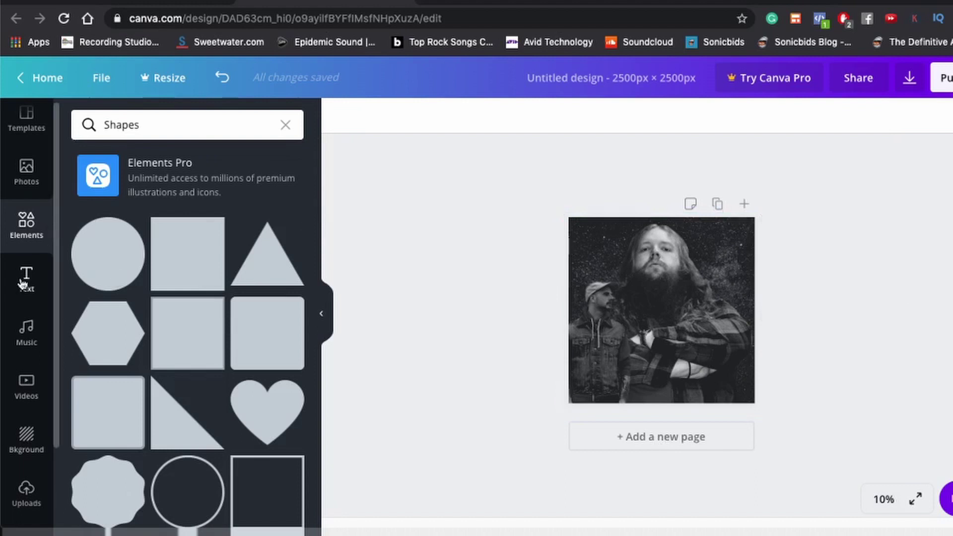
Step: Add a heading text box reading 'My Own'
click(22, 283)
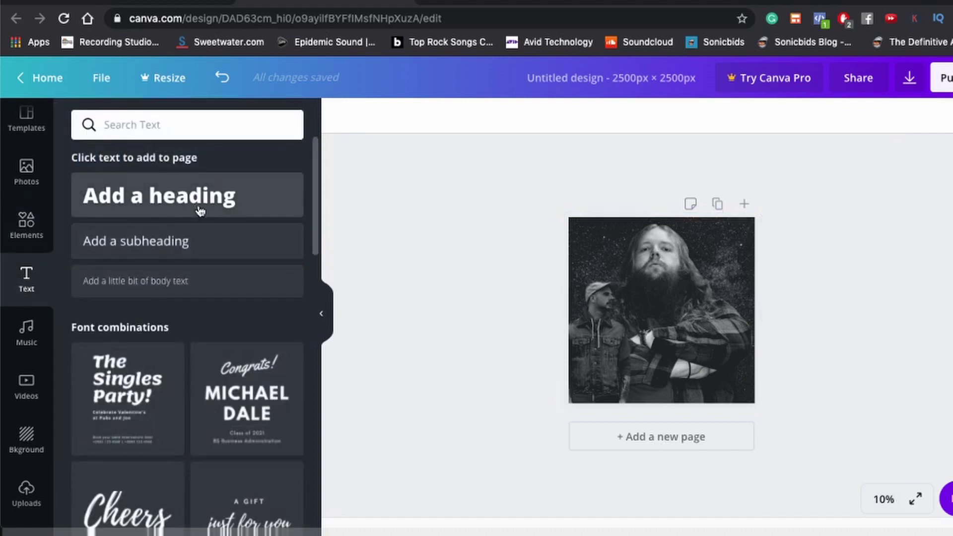
click(200, 211)
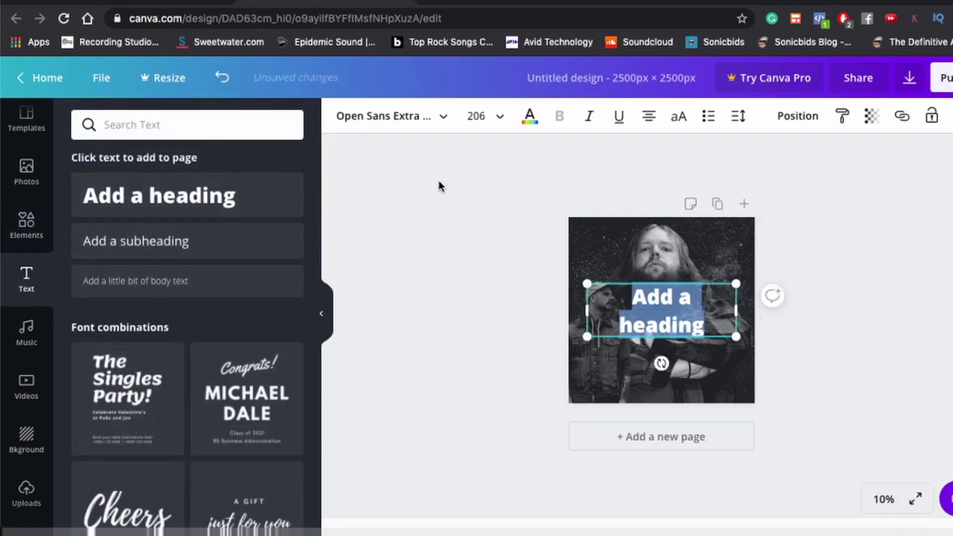
text(My Oen)
key(BackSpace)
key(BackSpace)
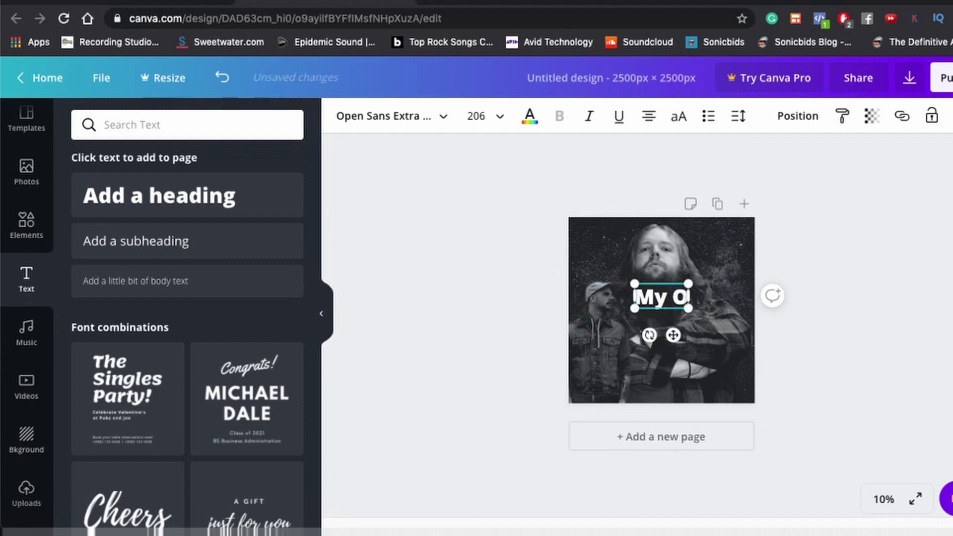
text(wn)
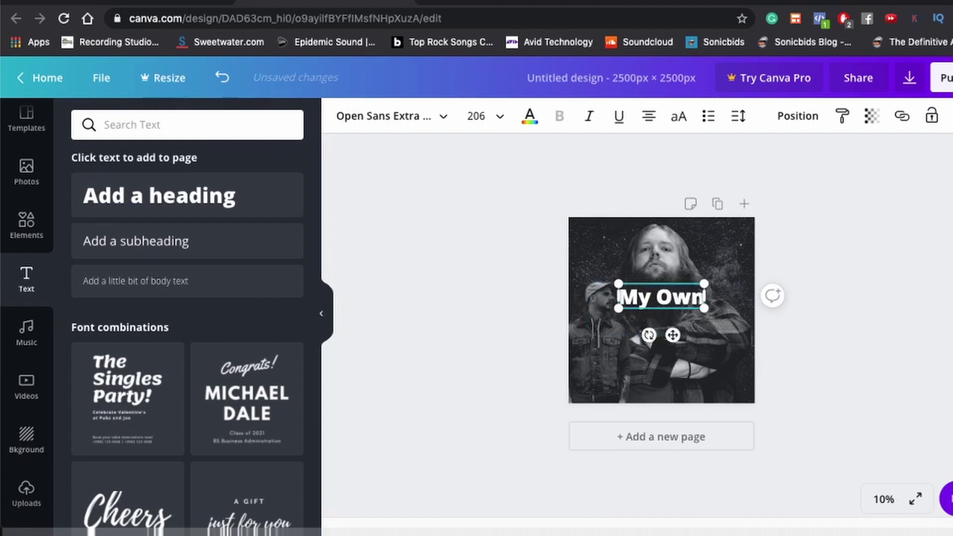
Step: Set the title in the Abys font and move it to the top right of the cover
click(389, 116)
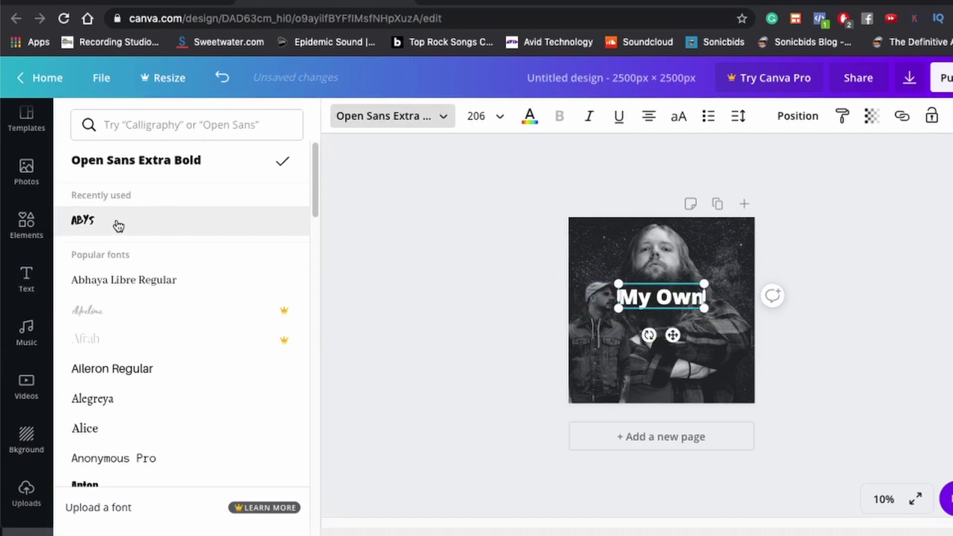
click(149, 232)
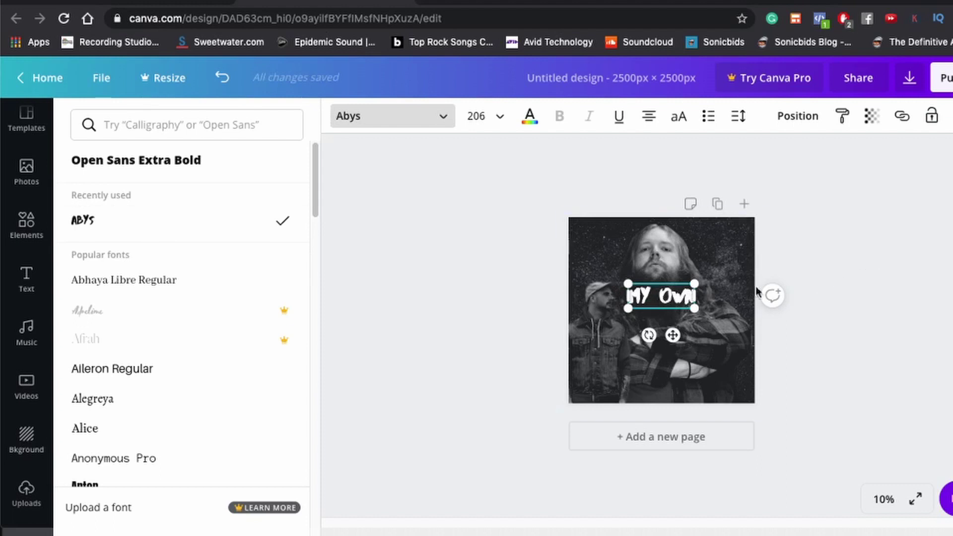
key(Escape)
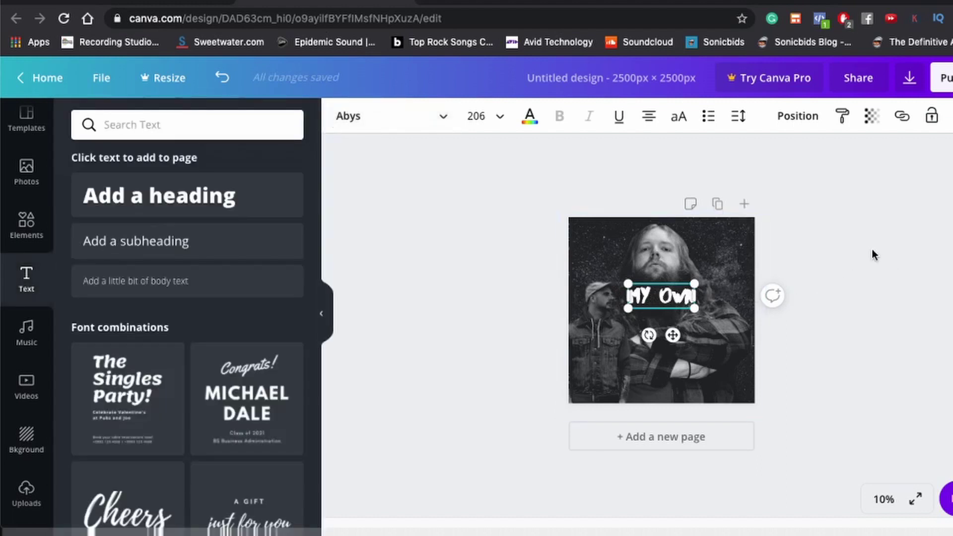
key(Escape)
click(645, 296)
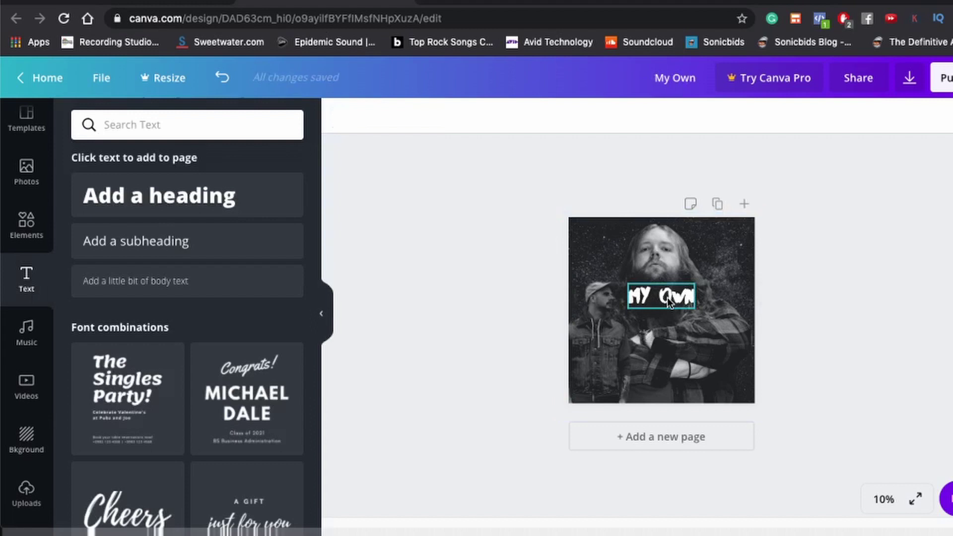
drag(645, 278, 721, 239)
click(859, 251)
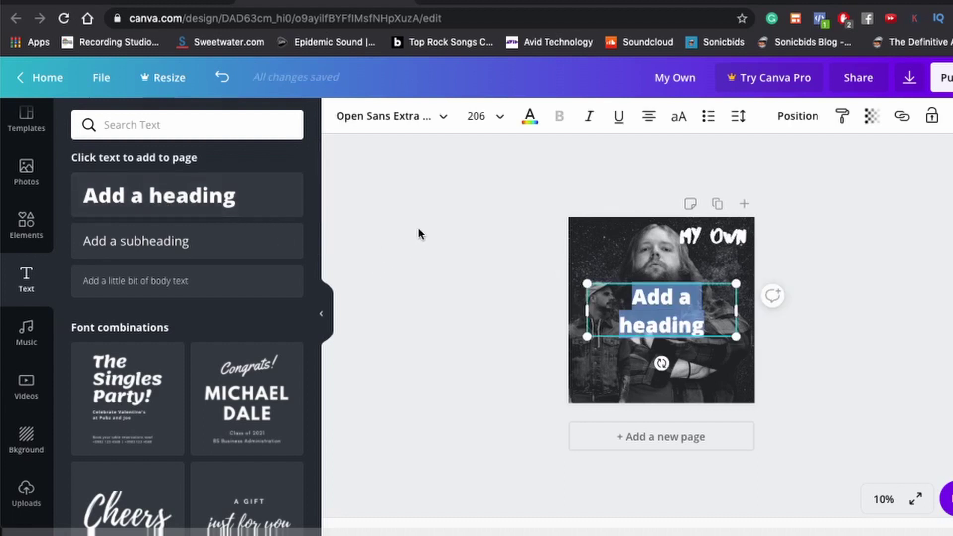
Step: Type the credit 'feat. Dave Swillum' and set it in the Abys font
text(feat)
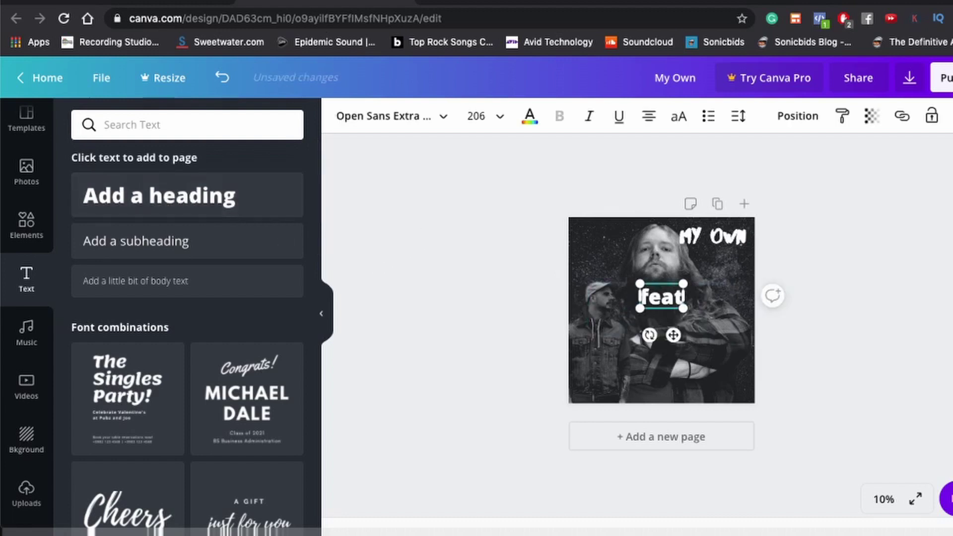
text(. Dave)
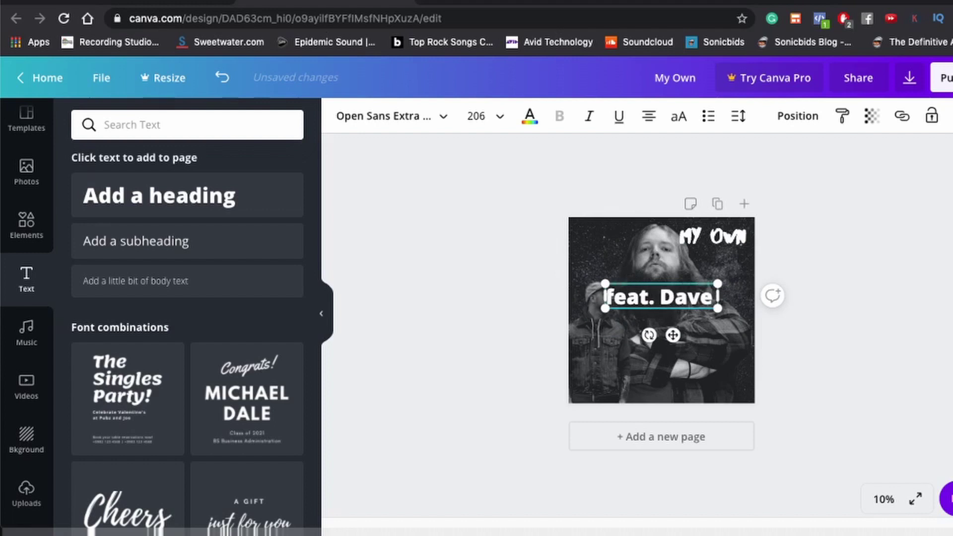
text( willu)
key(BackSpace)
key(BackSpace)
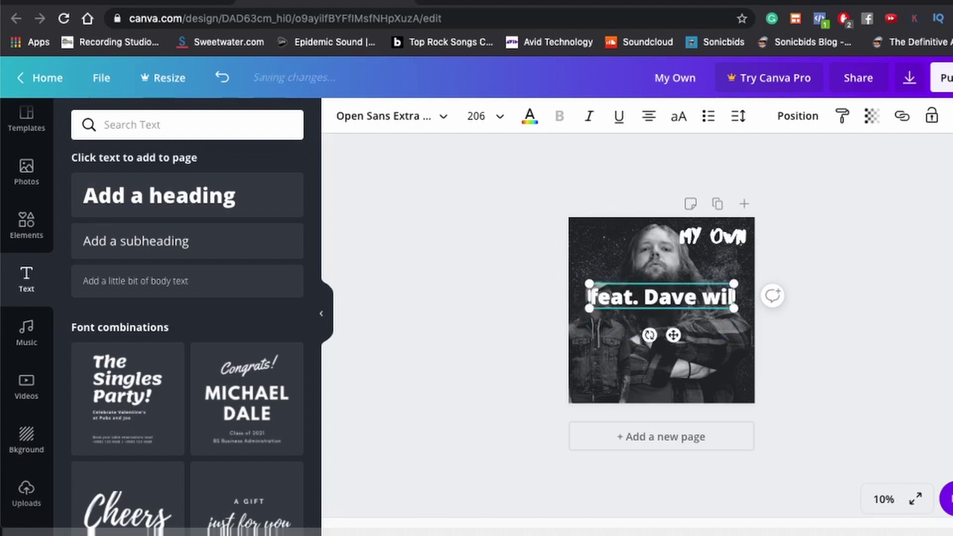
key(BackSpace)
key(BackSpace)
key(BackSpace)
key(BackSpace)
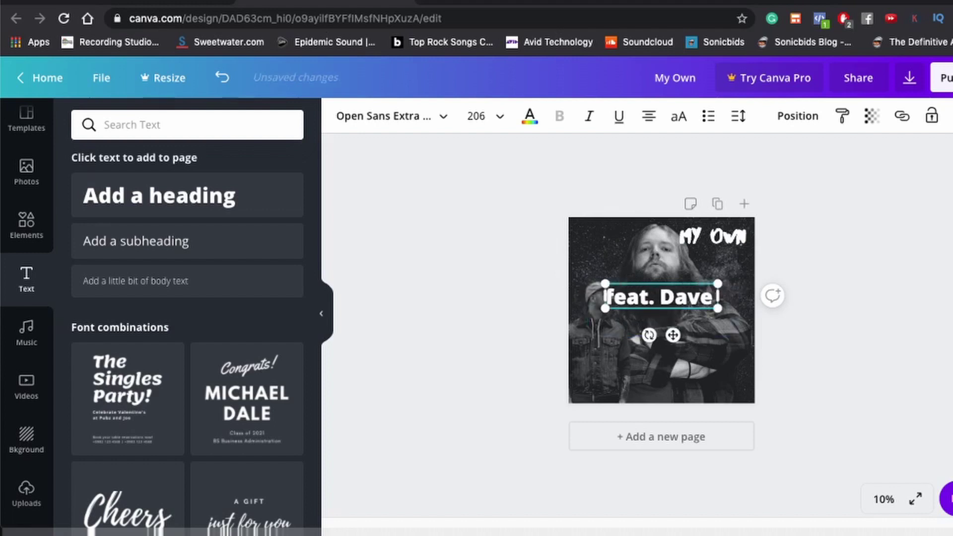
text(Swillum)
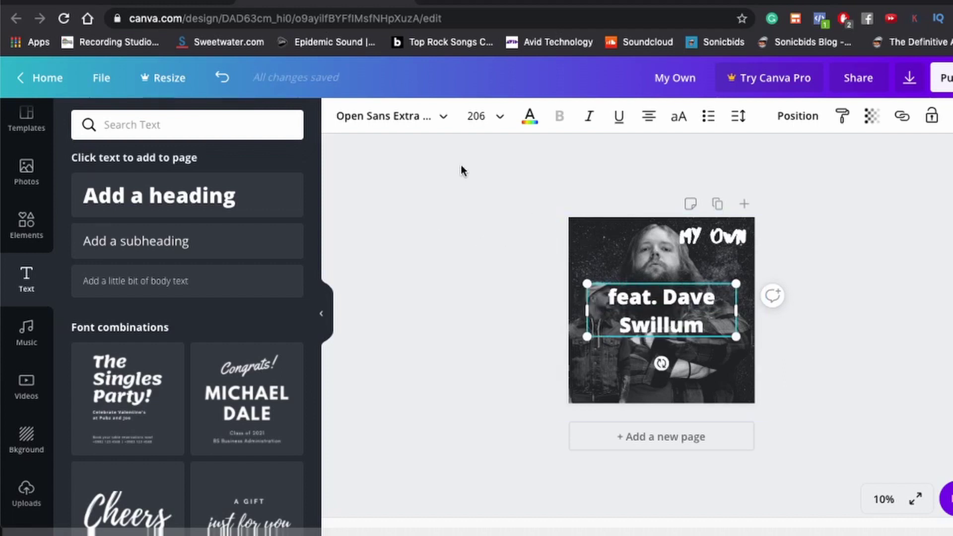
click(430, 120)
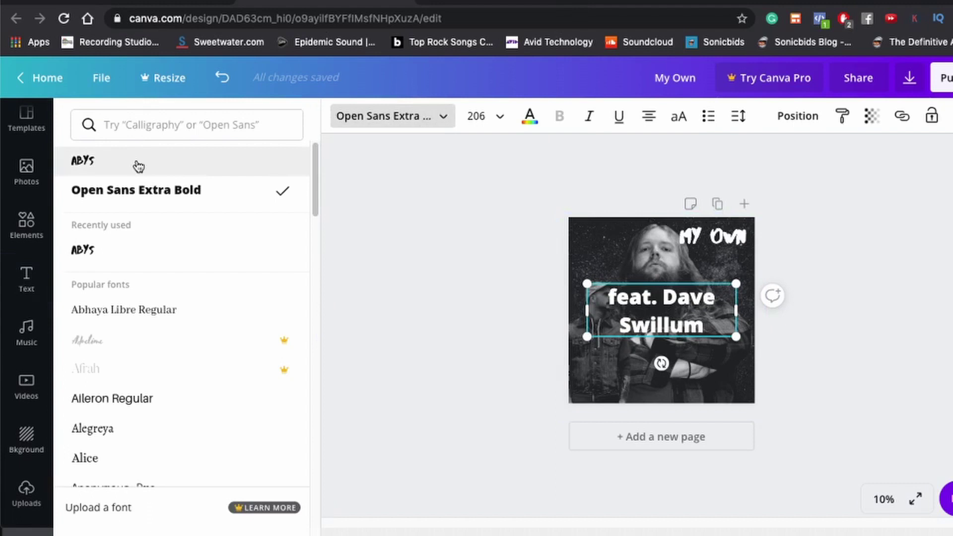
click(137, 166)
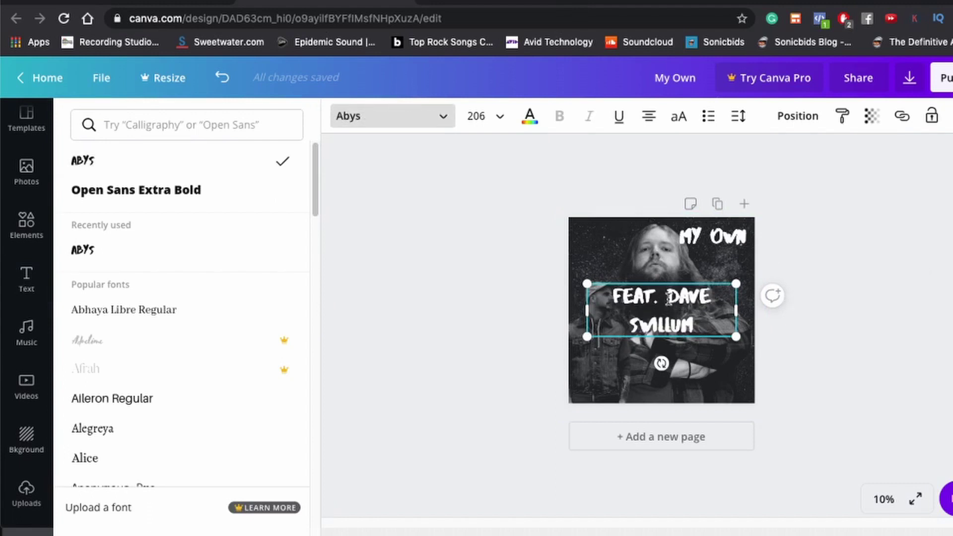
Step: Shrink the credit to size 120 and lay it as one line along the bottom right
double_click(668, 298)
click(667, 297)
key(Return)
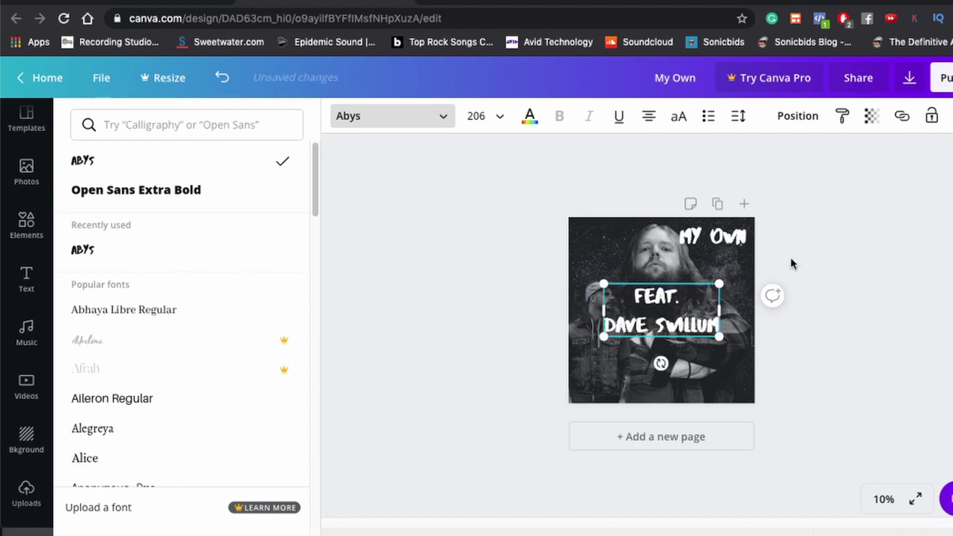
drag(604, 283, 657, 301)
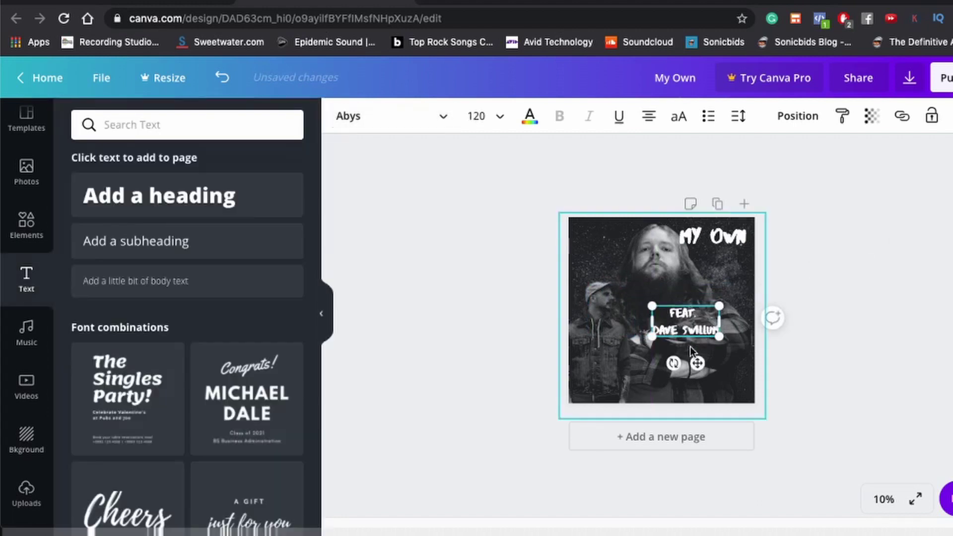
drag(685, 321, 713, 264)
click(834, 316)
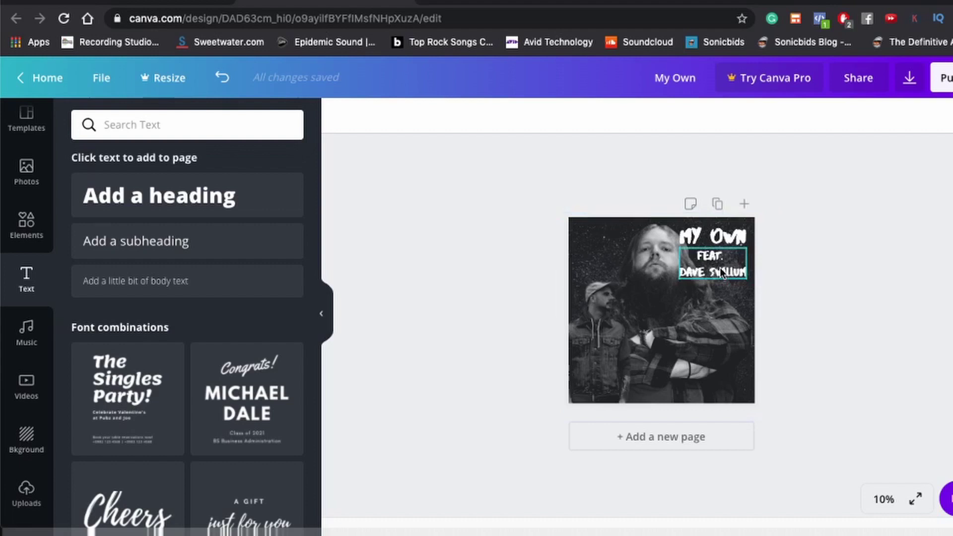
drag(722, 272, 735, 372)
drag(676, 360, 689, 390)
Step: Add a heading reading 'Zack Primrose' and set it in the Abys font
click(849, 349)
click(159, 196)
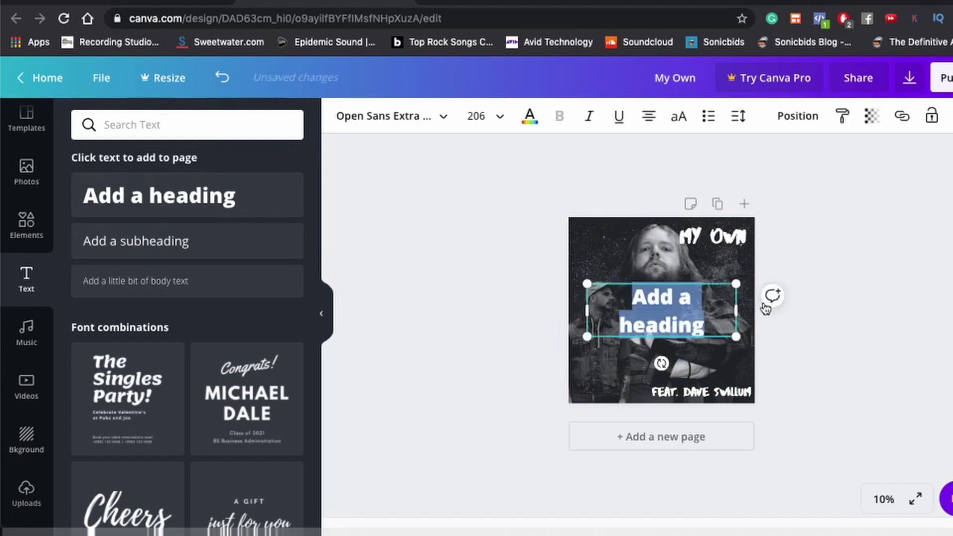
text(Zack Primrose)
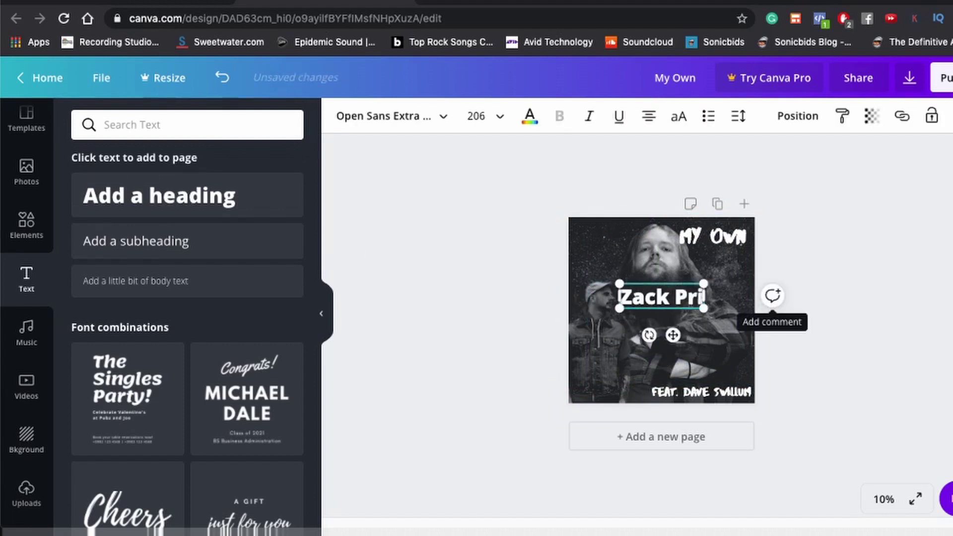
click(392, 116)
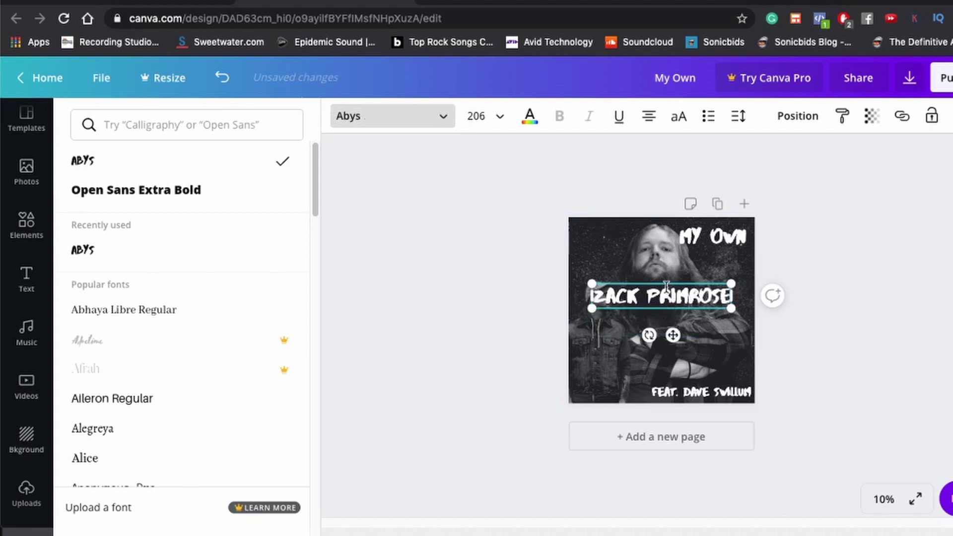
click(902, 241)
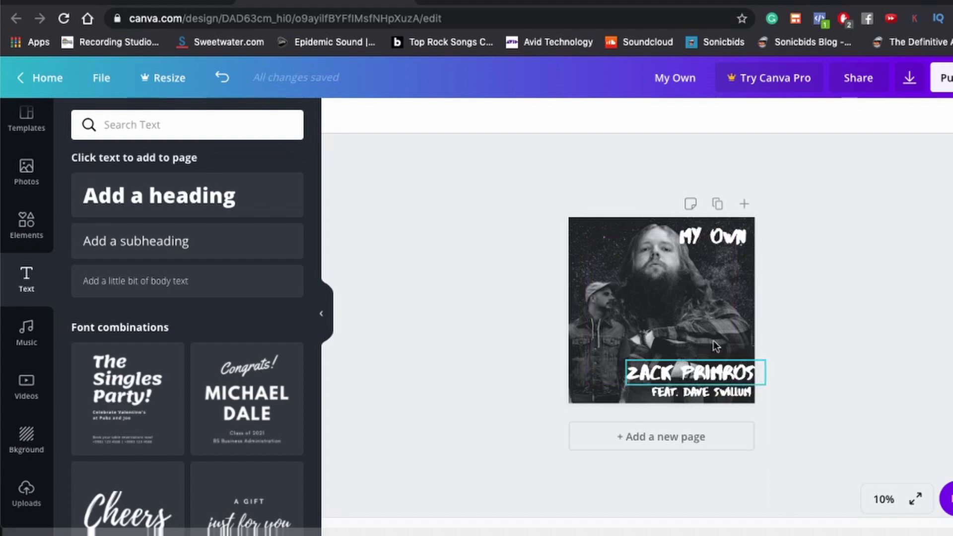
Step: Change the cover's background colour to dark grey from the default colours
click(680, 307)
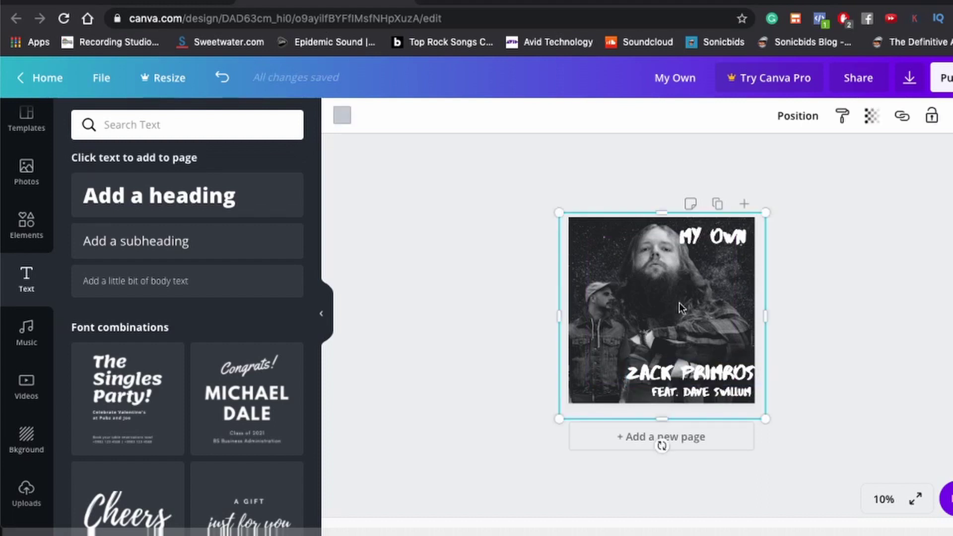
click(340, 119)
click(74, 413)
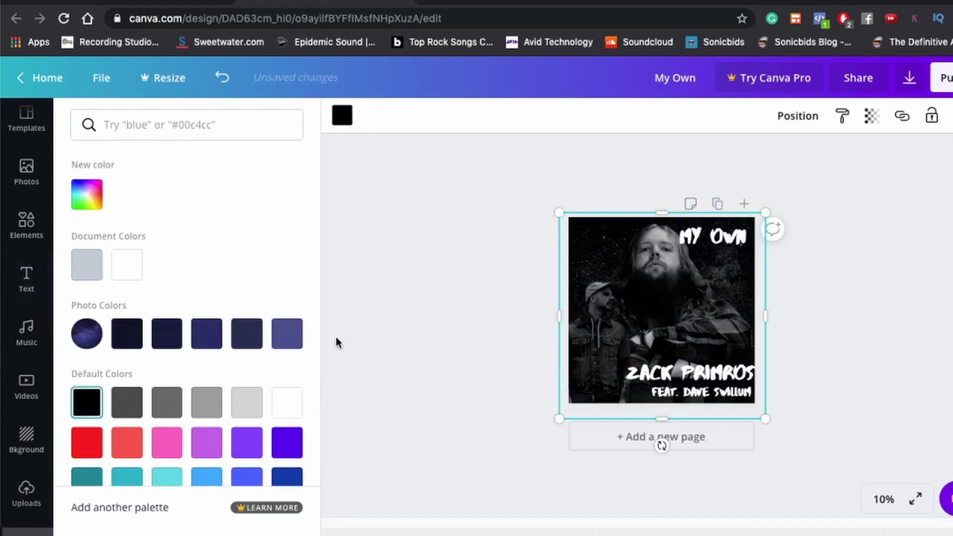
click(132, 408)
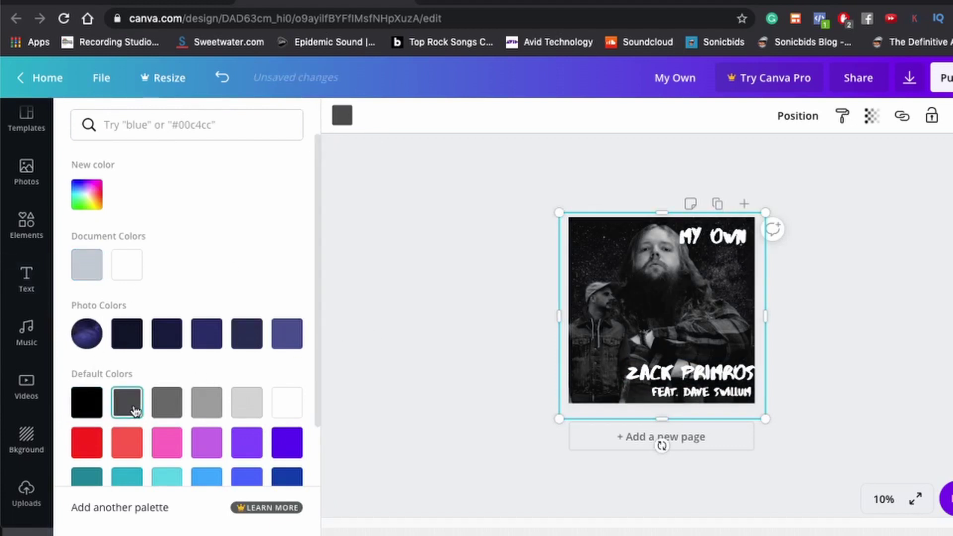
click(371, 355)
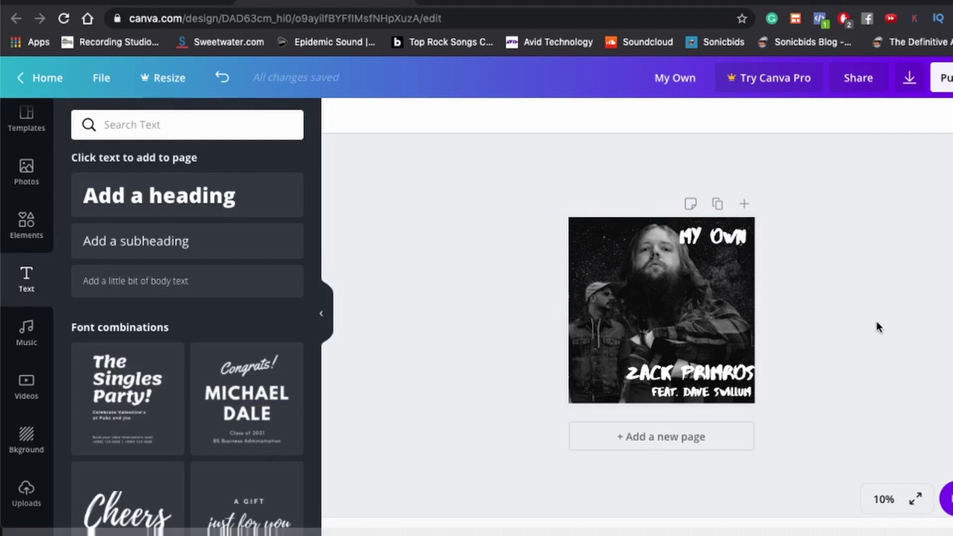
click(715, 380)
drag(716, 381, 712, 382)
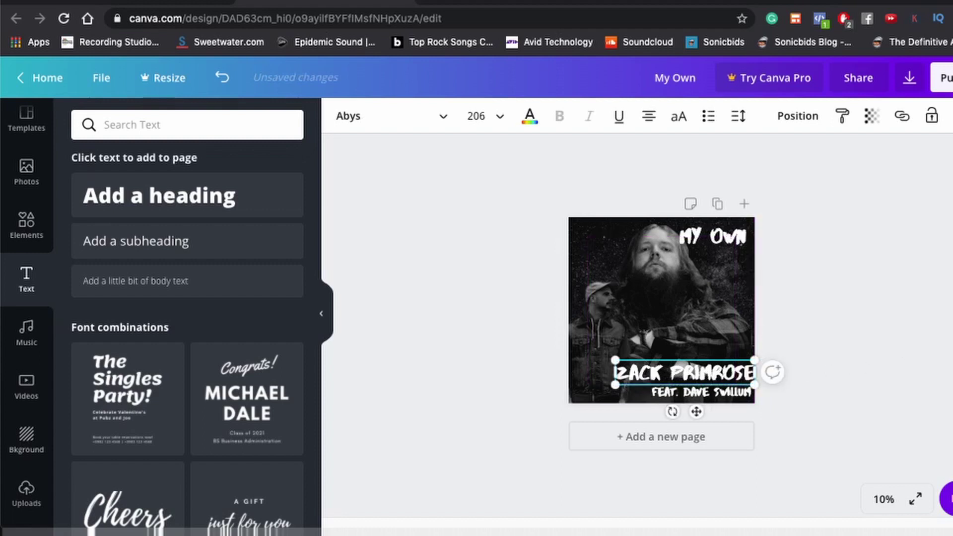
click(929, 323)
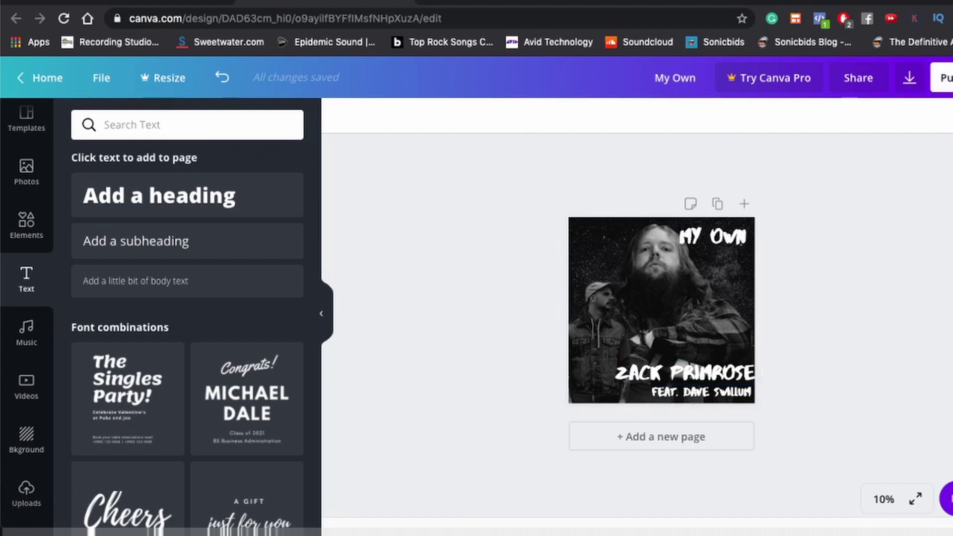
Step: Open the Download panel from Publish, with PNG suggested at 2500 × 2500 px
click(945, 78)
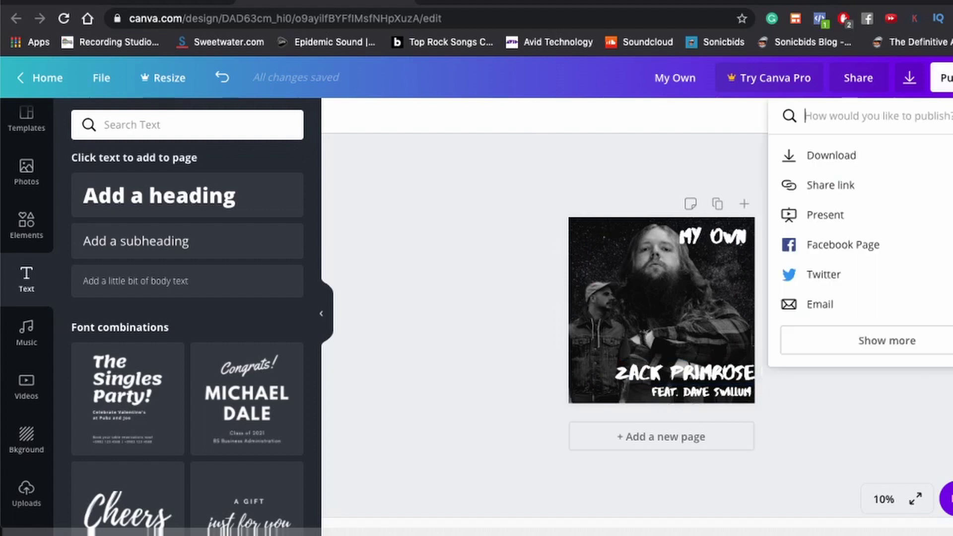
click(886, 169)
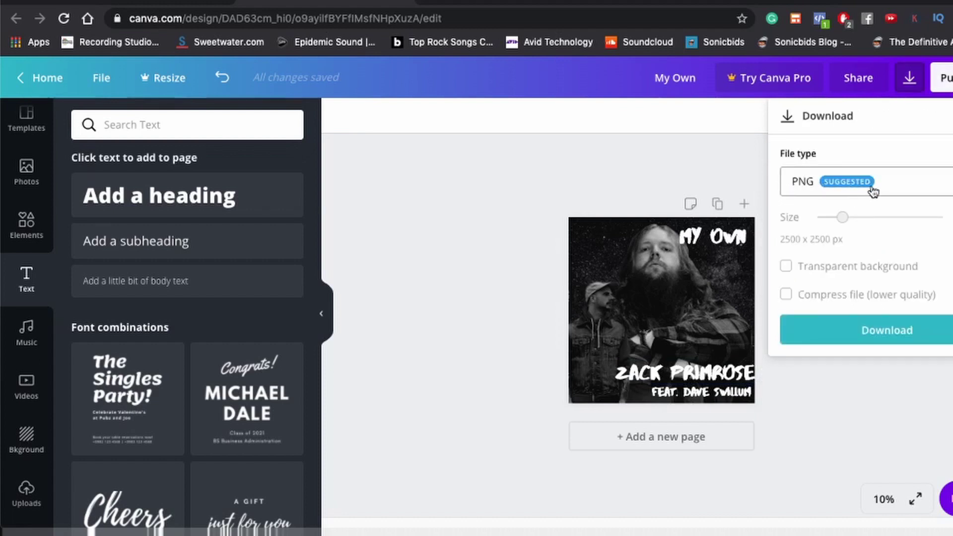